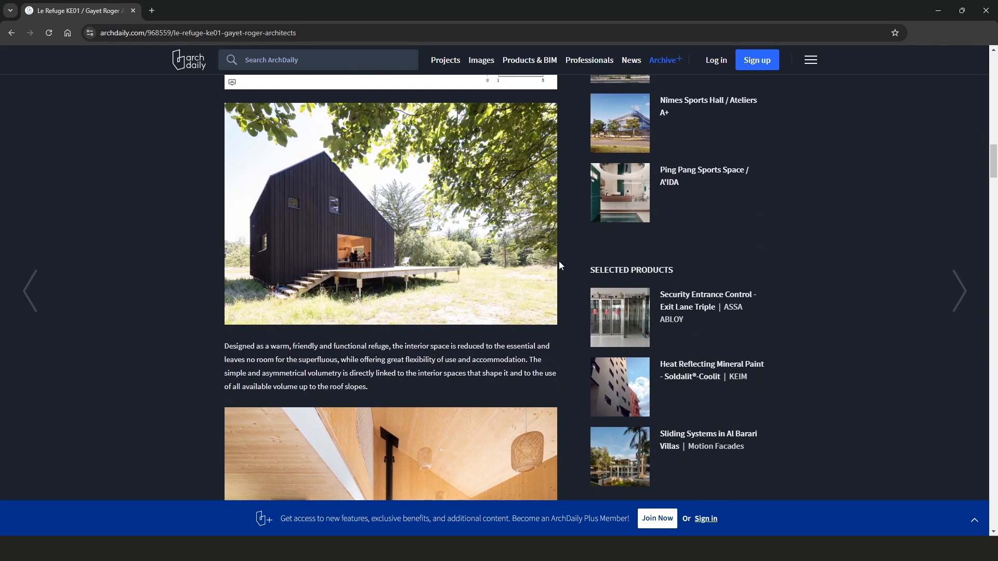
Browse the Le Refuge KE01 project photos and description on the ArchDaily page
scroll(559, 262, down, 4)
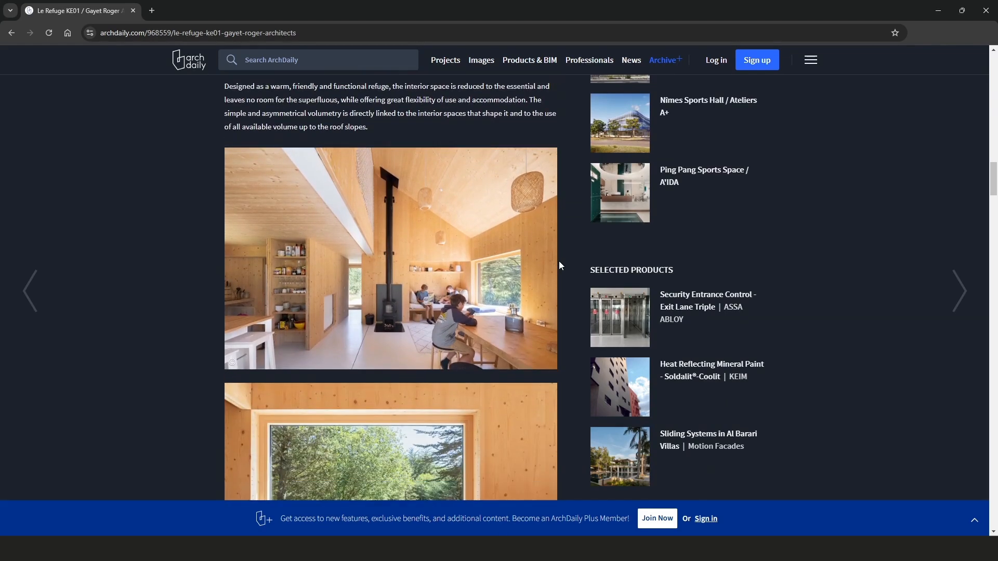
scroll(559, 265, down, 6)
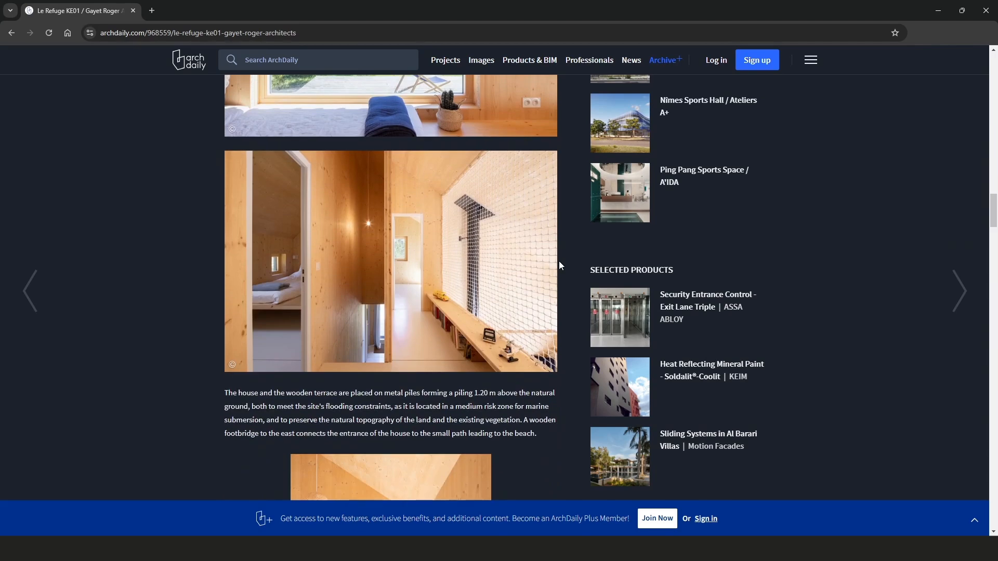
scroll(559, 265, down, 6)
scroll(559, 265, down, 7)
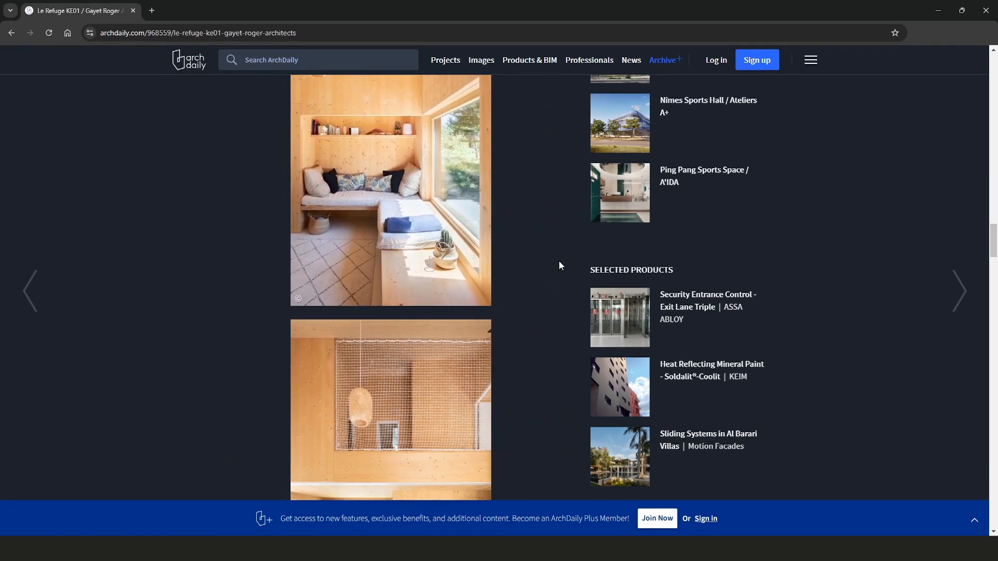
scroll(559, 265, down, 9)
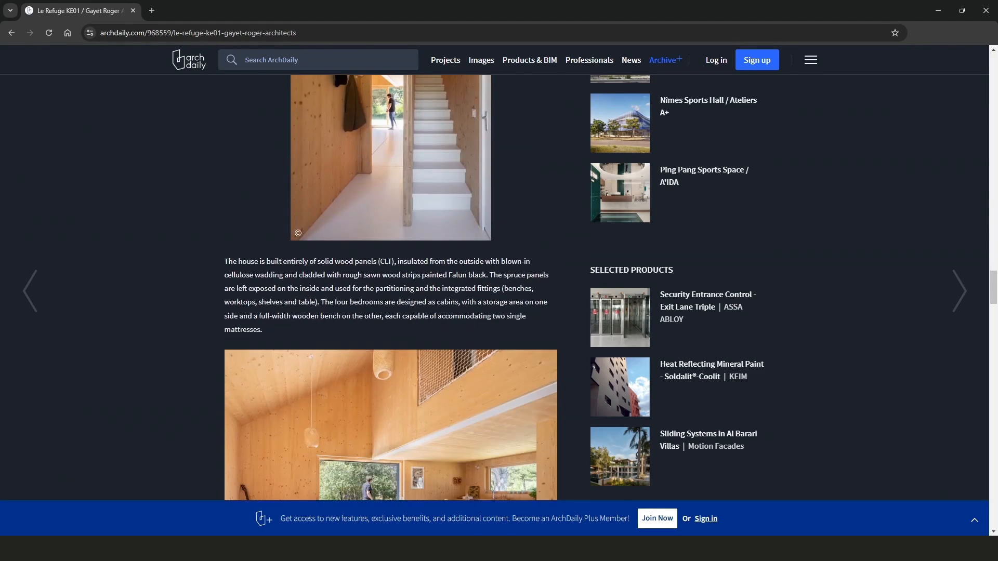
drag(992, 292, 994, 410)
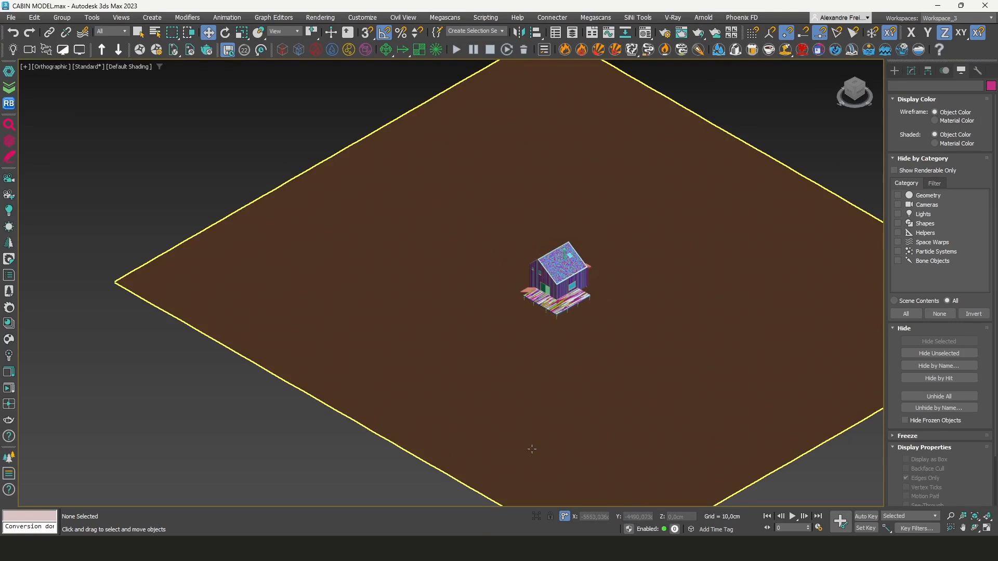
scroll(570, 289, up, 5)
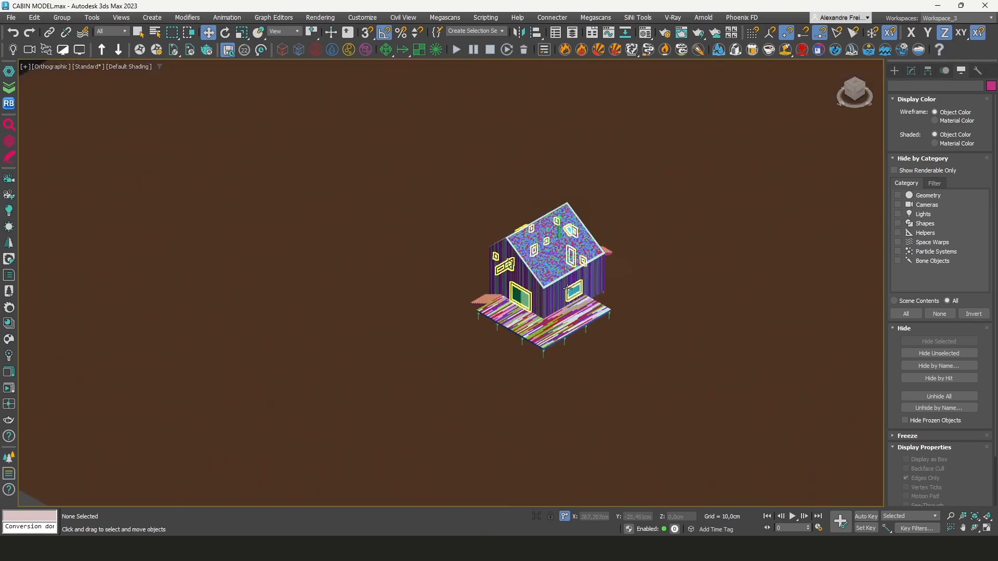
alt+middle_drag(480, 235, 497, 211)
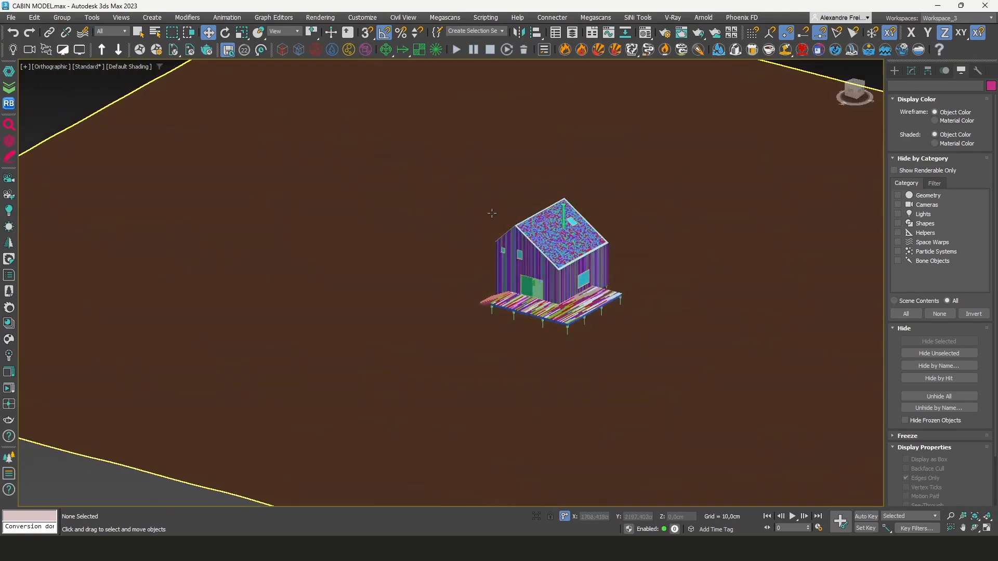
key(z)
click(362, 18)
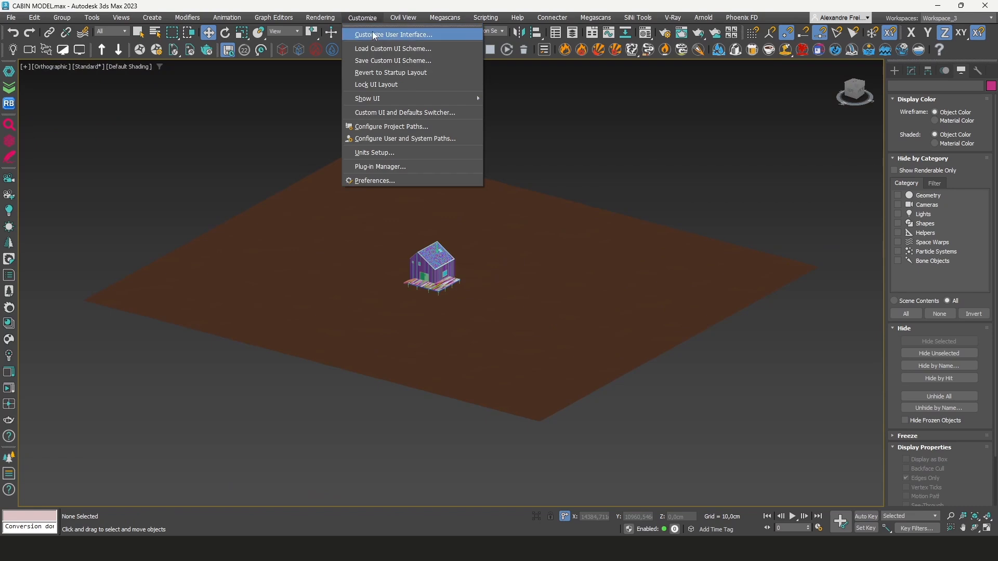
click(373, 33)
key(Escape)
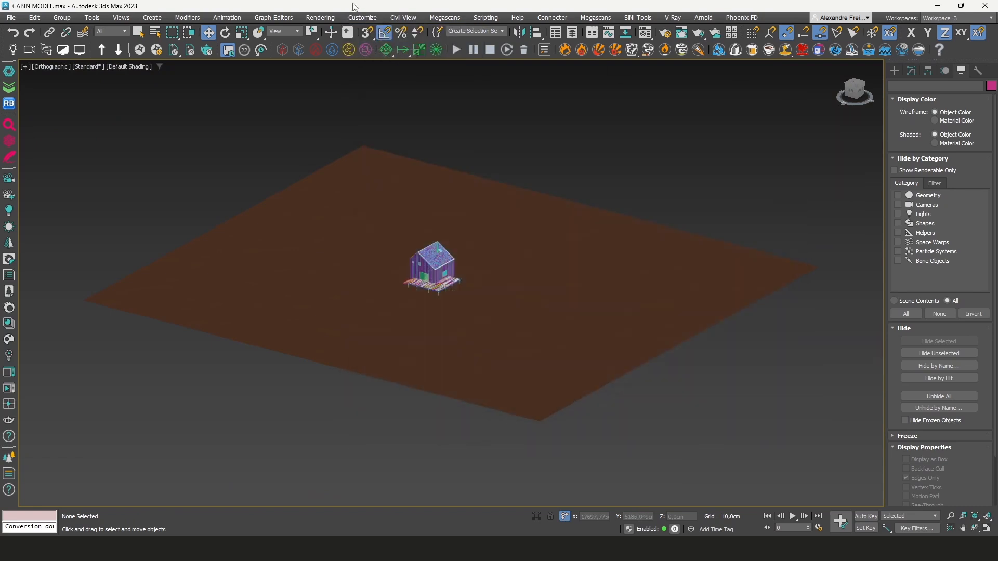
Set the display unit scale to metric centimeters in Units Setup
click(362, 18)
click(390, 154)
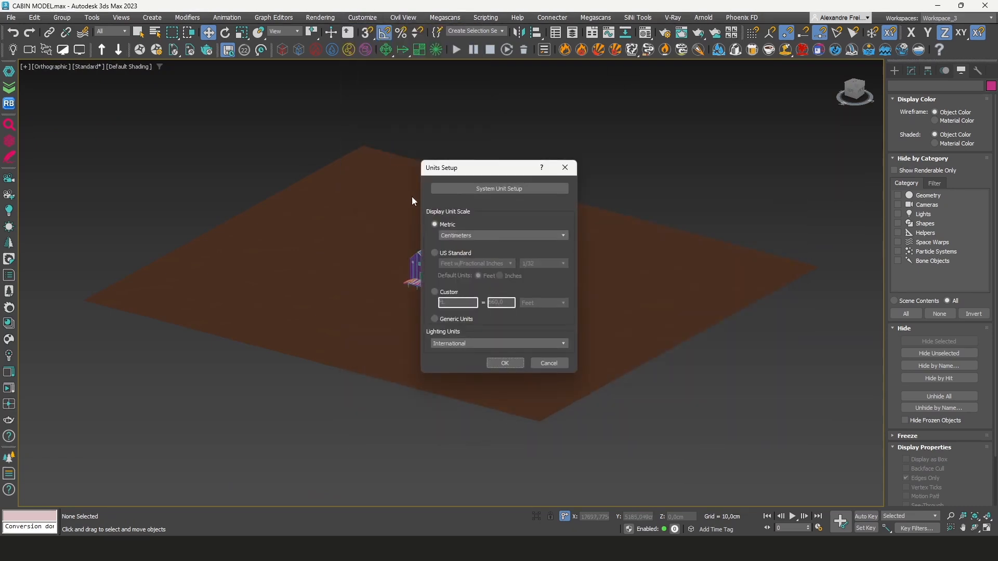
click(473, 235)
click(473, 235)
click(473, 235)
click(473, 235)
click(446, 235)
click(457, 236)
click(505, 363)
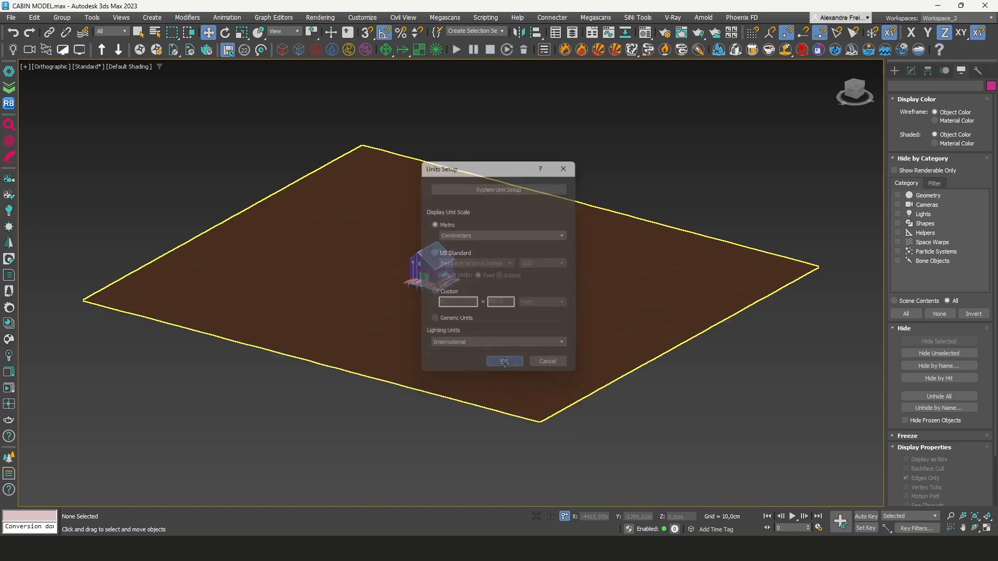
Select four objects on the cabin's front with a selection window and isolate them
scroll(464, 274, up, 10)
scroll(464, 275, down, 12)
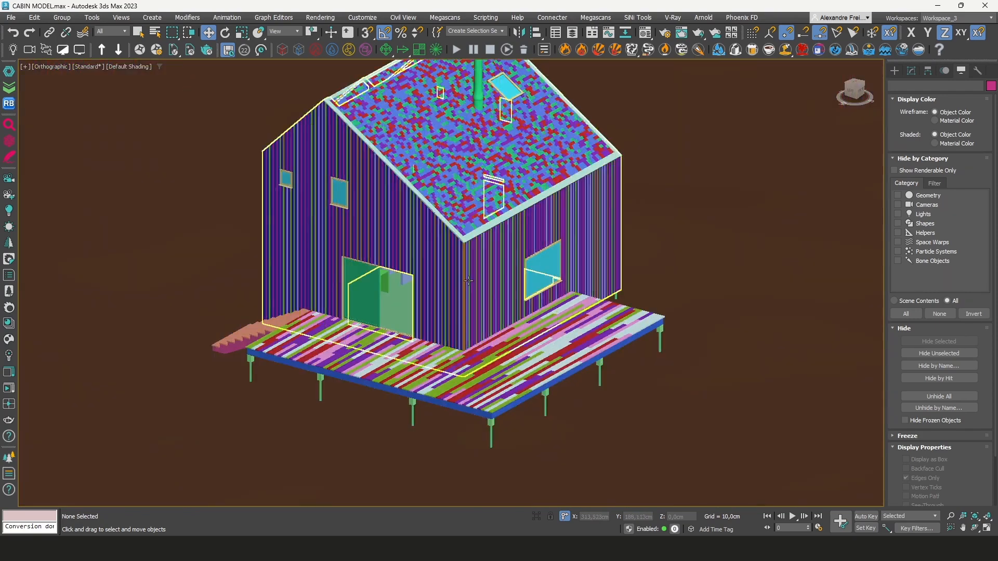
alt+middle_drag(458, 251, 539, 307)
scroll(460, 297, up, 9)
click(460, 297)
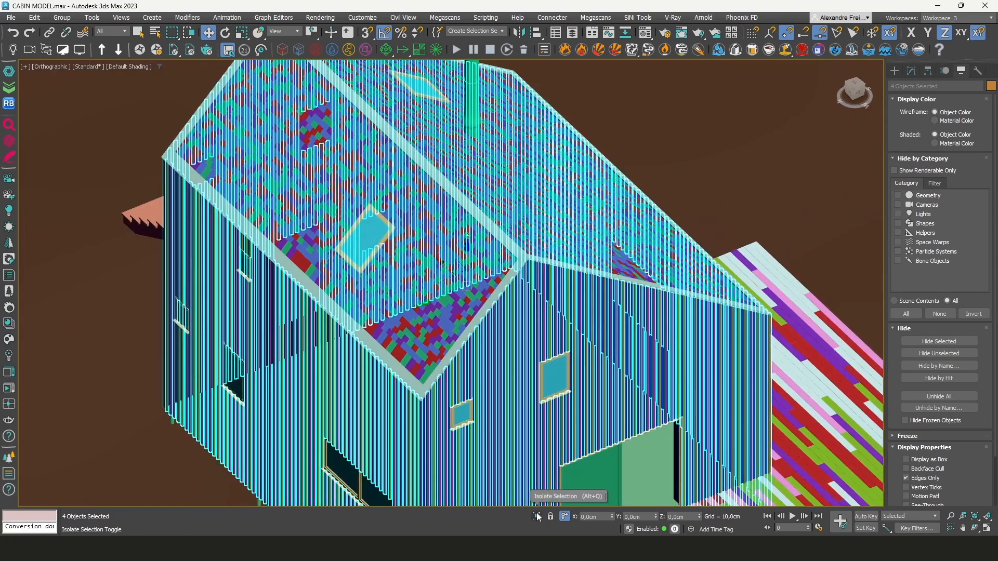
click(537, 517)
Select the ARCH_WOOD SLATS_C object and add a UVW Map modifier to it
click(704, 254)
scroll(608, 379, up, 2)
scroll(866, 130, down, 2)
drag(863, 99, 829, 98)
middle_drag(689, 110, 577, 233)
scroll(573, 239, up, 5)
scroll(574, 244, up, 3)
click(574, 245)
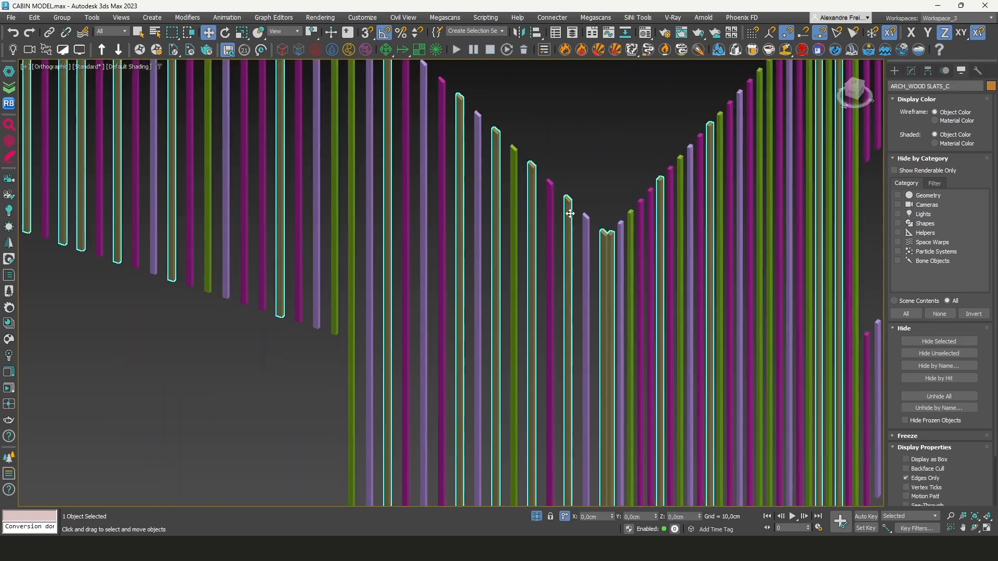
click(911, 70)
click(909, 98)
text(uvw)
key(Return)
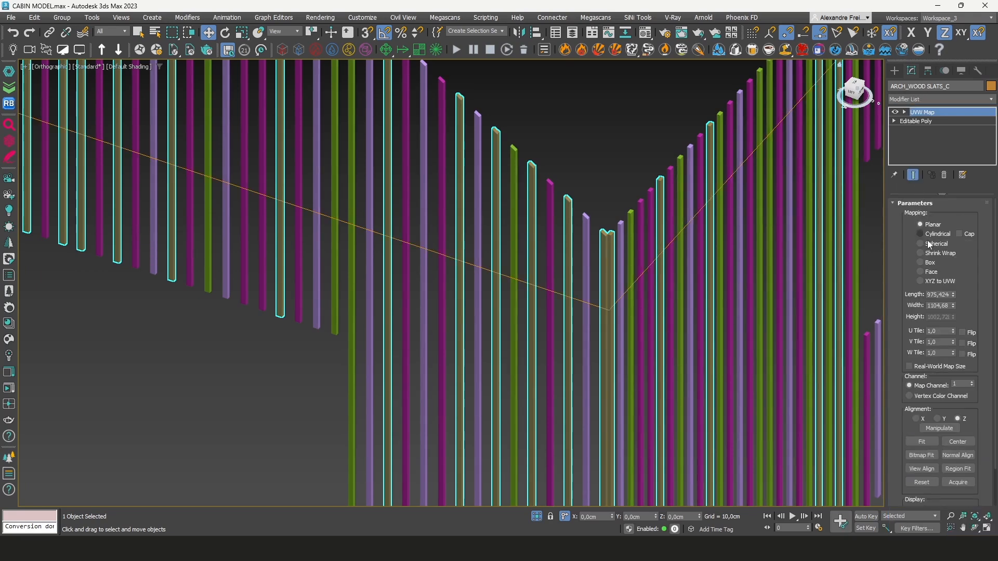
Set the slats' UVW Map to Box mapping with length, width and height of 200 cm
click(931, 264)
key(Tab)
text(200)
key(Tab)
text(2)
key(Tab)
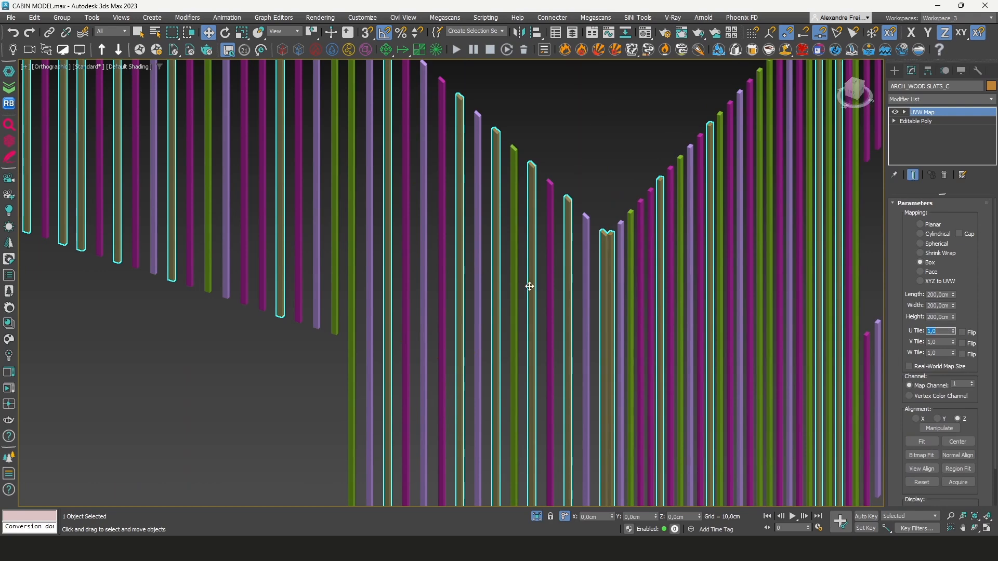
Switch the slats' shaded display color to material color
scroll(598, 289, down, 8)
alt+middle_drag(664, 288, 545, 265)
scroll(546, 260, up, 6)
click(961, 71)
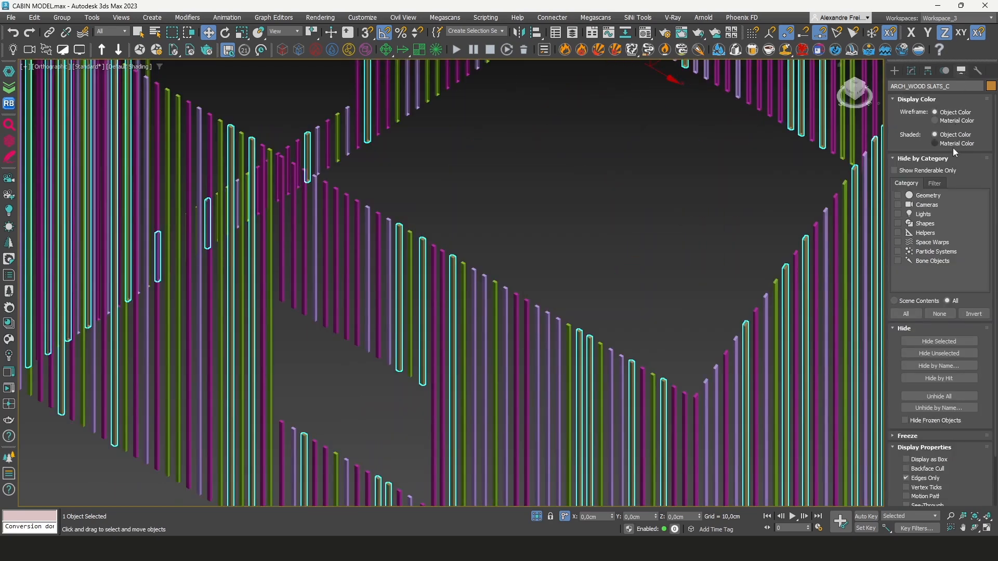
click(954, 144)
Set the slats' UVW Map alignment to the X axis
scroll(653, 239, down, 5)
scroll(591, 186, up, 6)
scroll(590, 185, up, 2)
scroll(584, 183, down, 8)
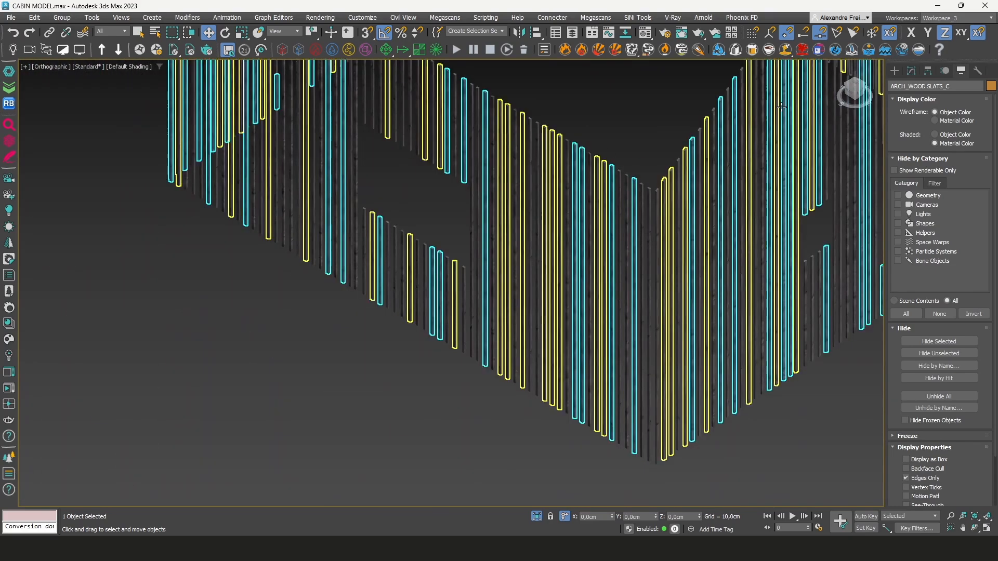
drag(867, 92, 463, 91)
key(z)
scroll(573, 379, up, 5)
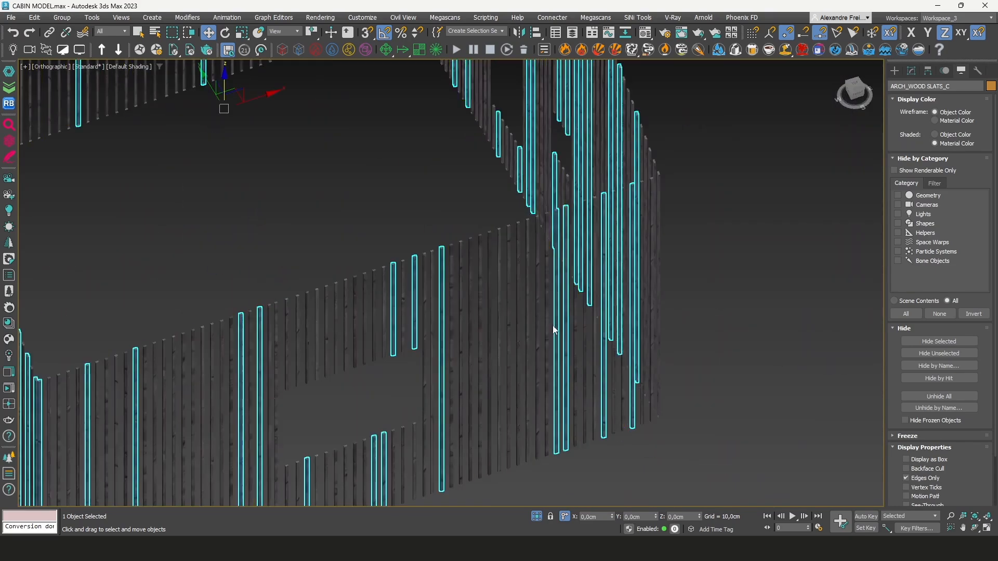
scroll(574, 241, up, 7)
scroll(575, 242, down, 5)
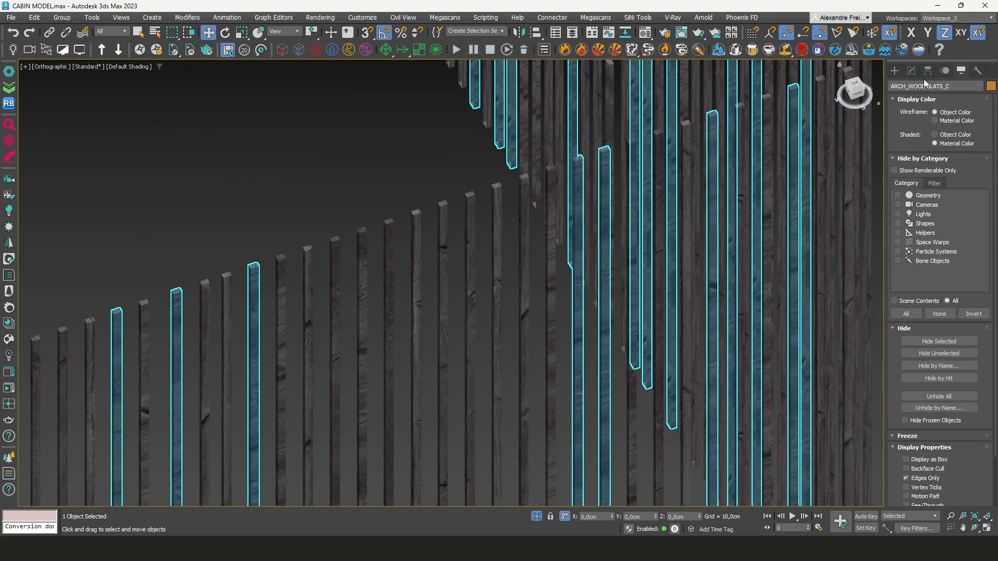
click(912, 71)
click(916, 419)
scroll(575, 151, up, 5)
scroll(609, 184, down, 6)
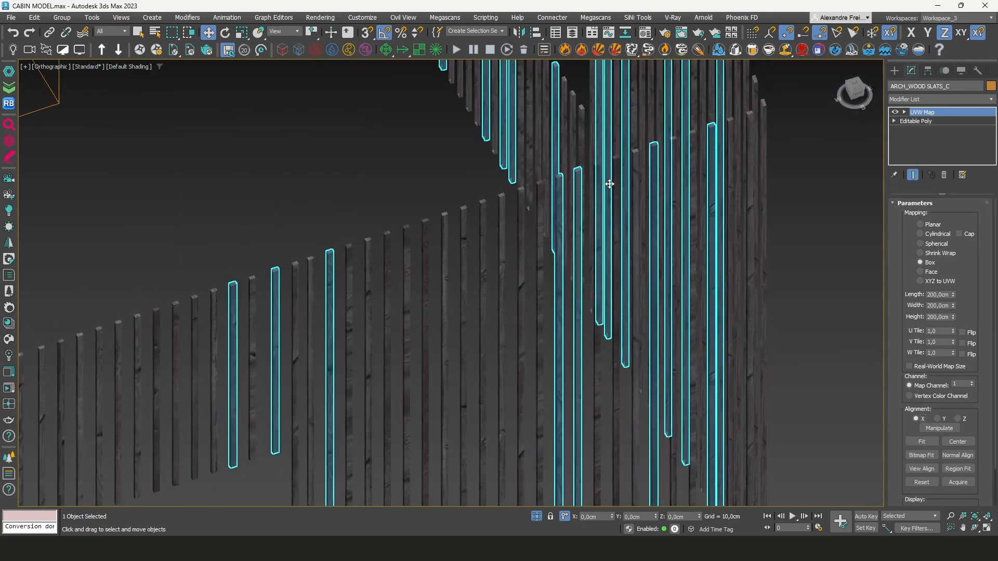
Set the exterior walls' UVW Map length, width and height to 200 cm and alignment to X
click(853, 91)
scroll(367, 309, up, 6)
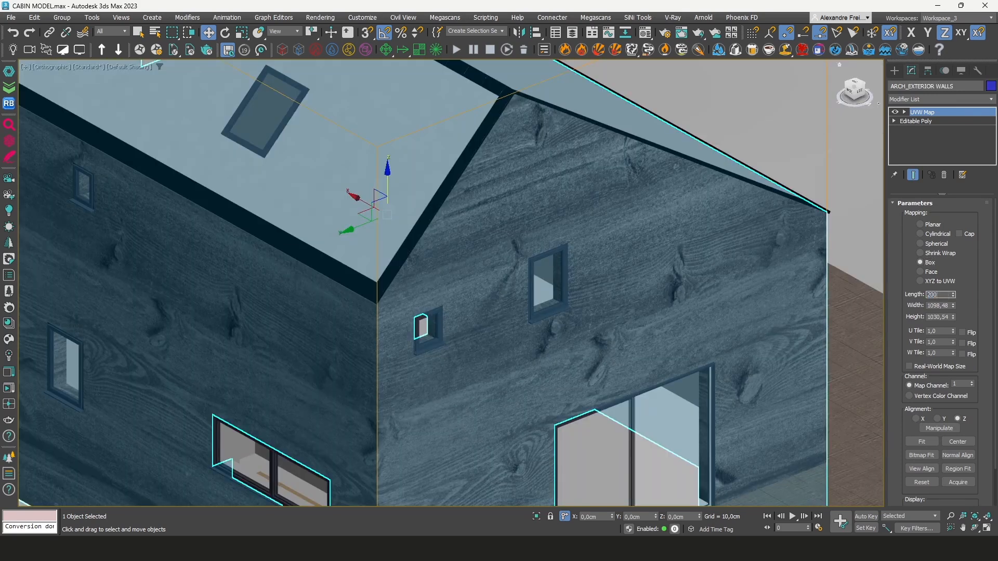
key(Tab)
text(200)
key(Tab)
text(200)
key(Tab)
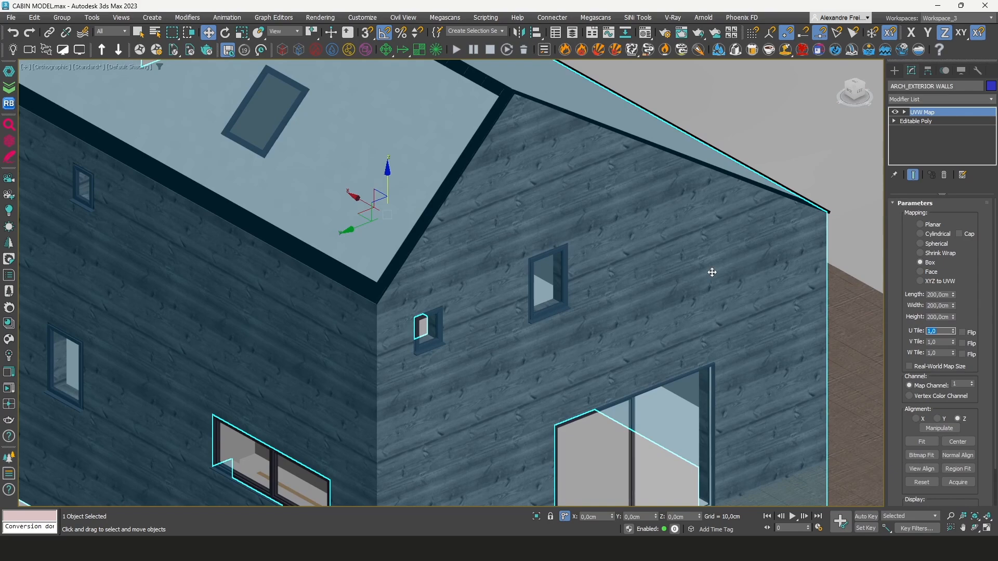
click(915, 419)
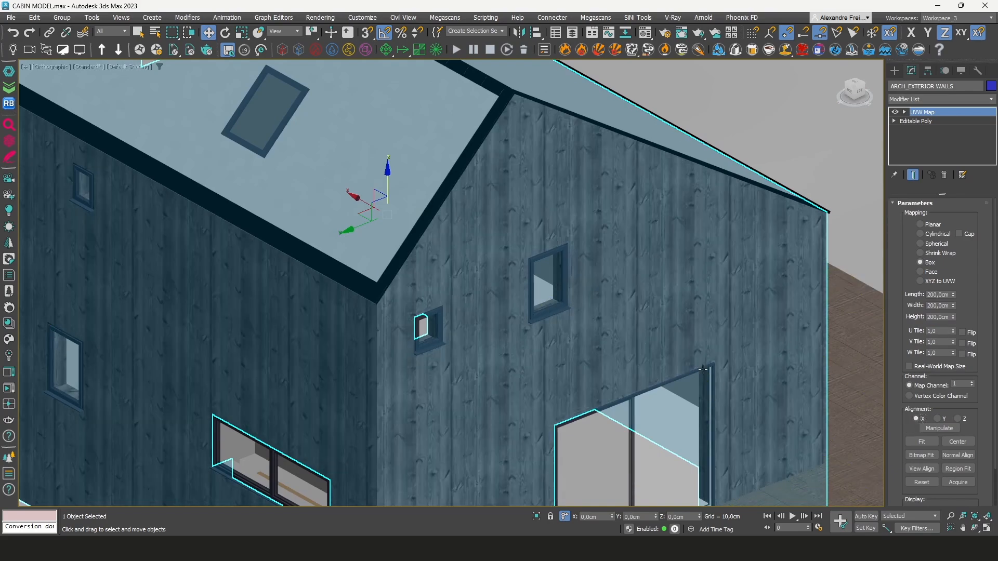
Select the deck floor boards, switch to top view, and add a UVW Map modifier
scroll(707, 302, down, 2)
scroll(541, 400, up, 3)
scroll(573, 303, down, 2)
drag(863, 91, 770, 91)
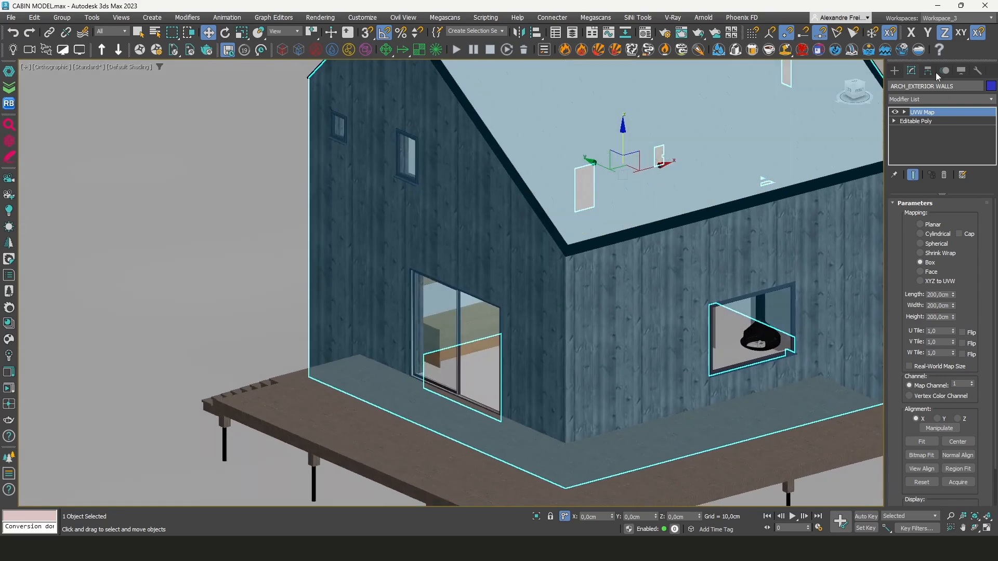
click(962, 72)
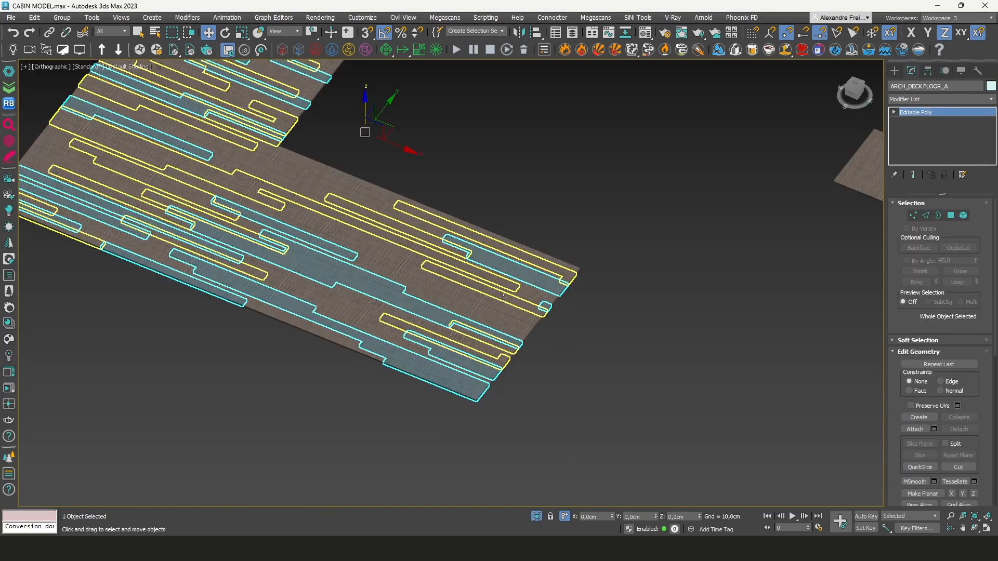
scroll(501, 291, up, 6)
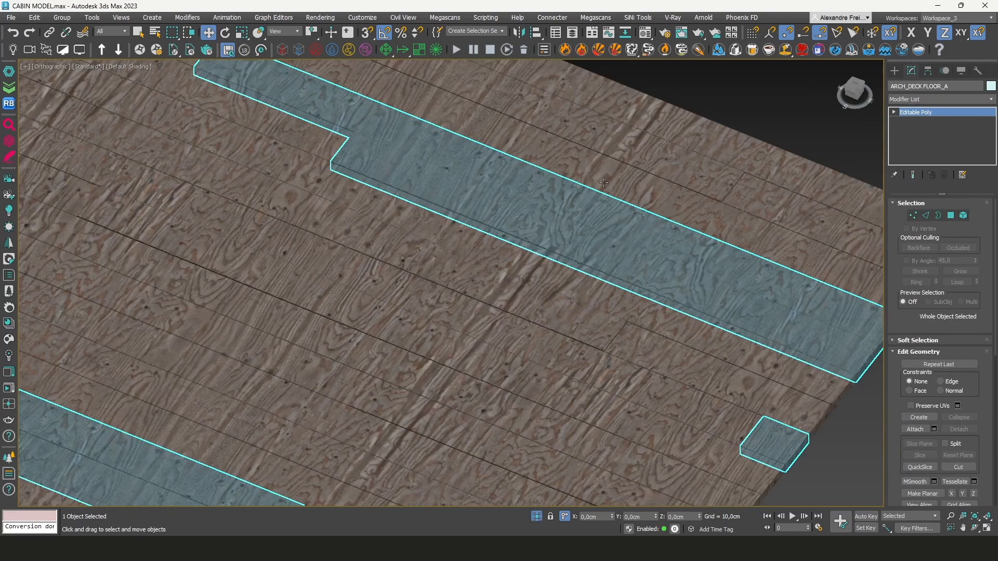
key(t)
key(z)
scroll(646, 374, up, 6)
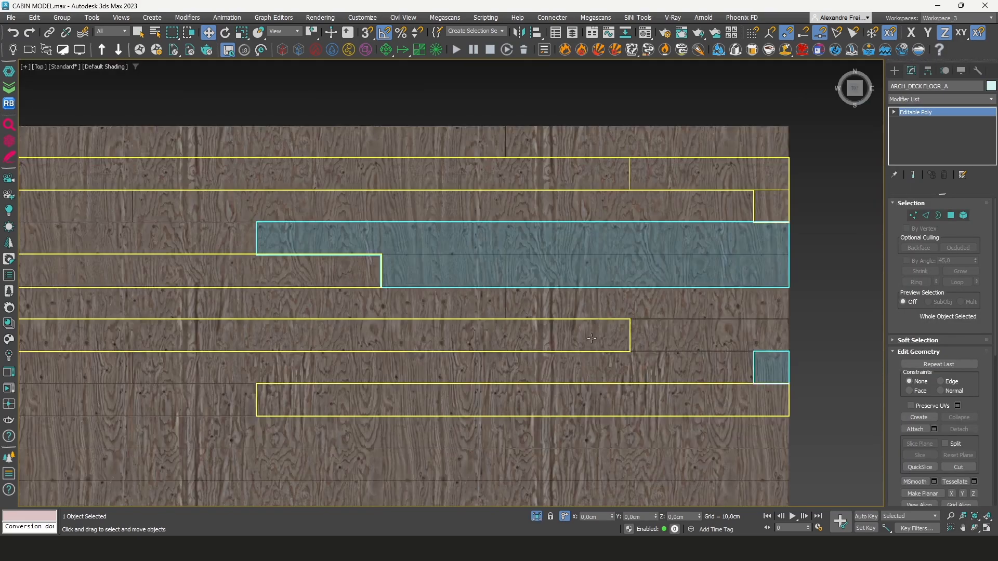
click(910, 98)
text(uvw)
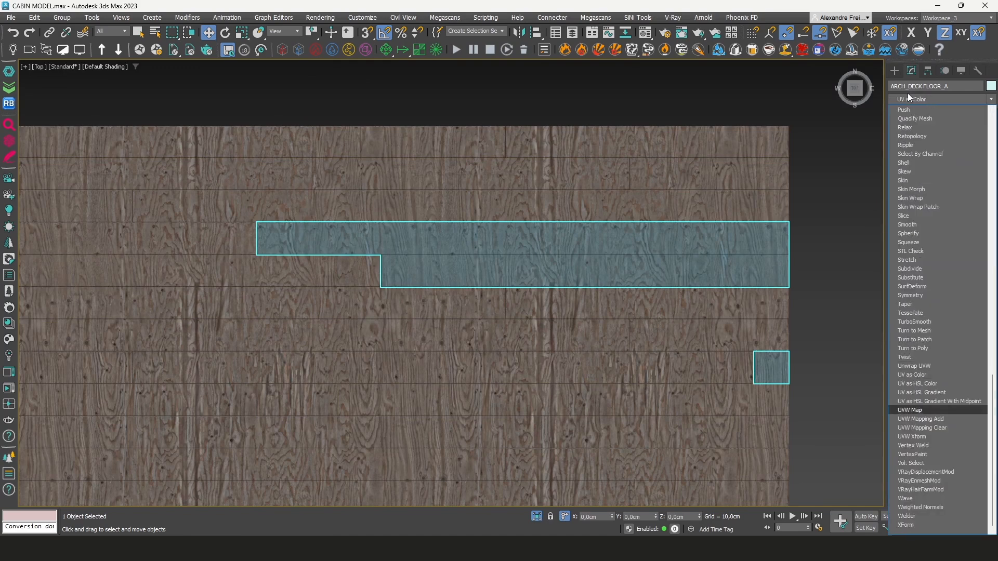
key(Return)
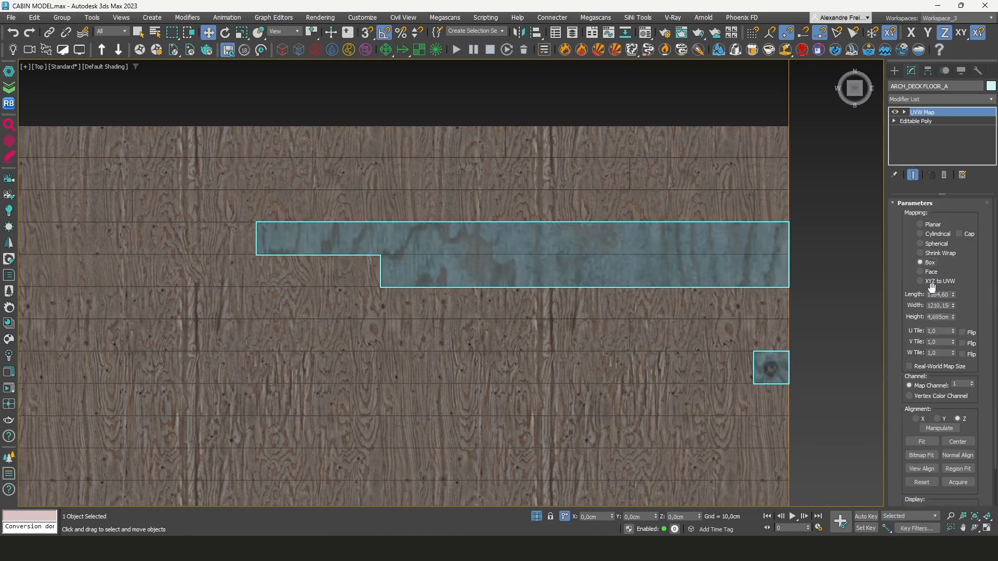
Set the deck floor's UVW Map size to 200 cm and alignment to X
text(200)
key(Tab)
text(200)
key(Tab)
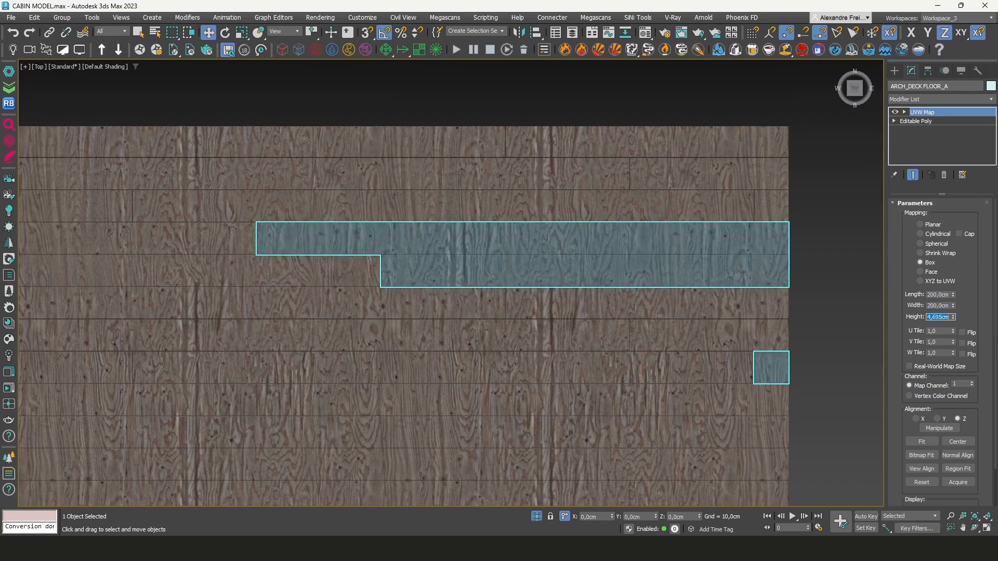
click(916, 419)
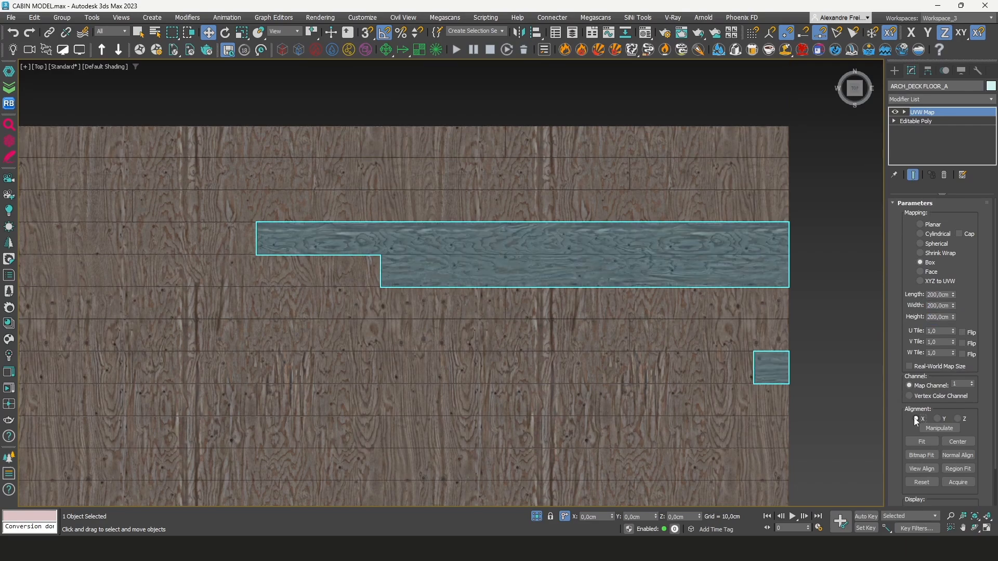
Select the deck stair steps and add a UVW Map modifier
scroll(510, 237, up, 1)
scroll(548, 259, down, 1)
scroll(831, 133, down, 4)
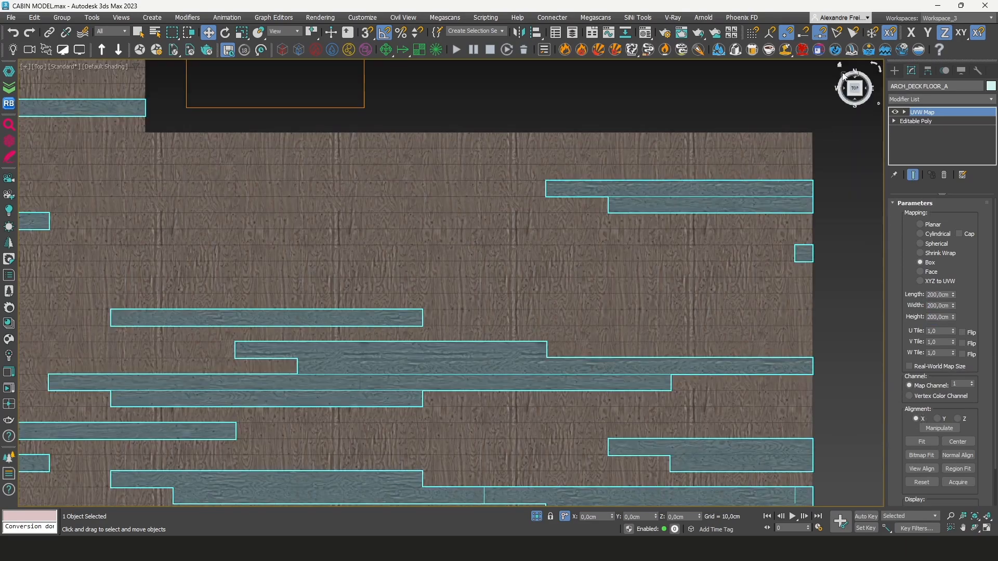
click(837, 125)
alt+middle_drag(837, 125, 830, 120)
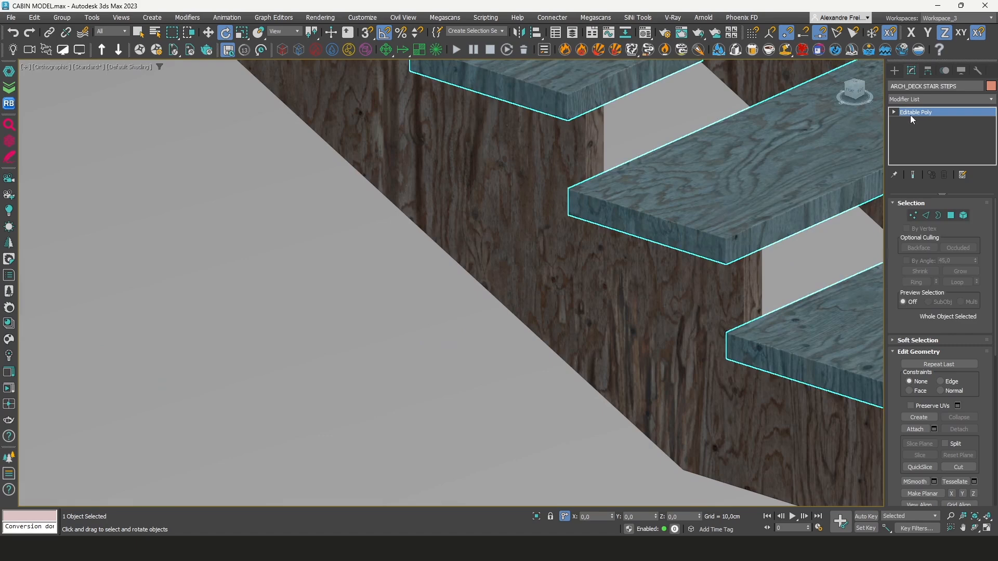
click(915, 99)
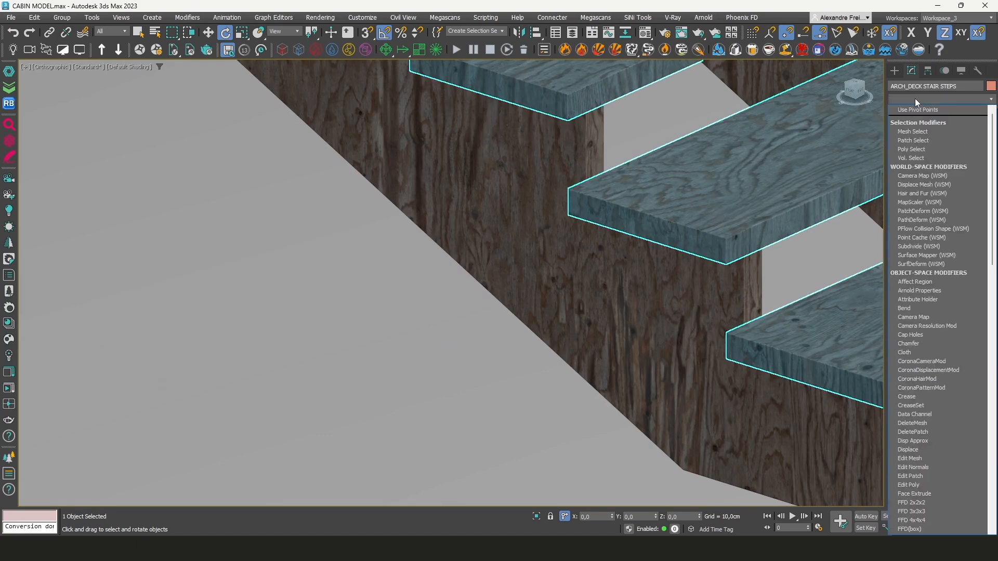
text(uv)
key(Return)
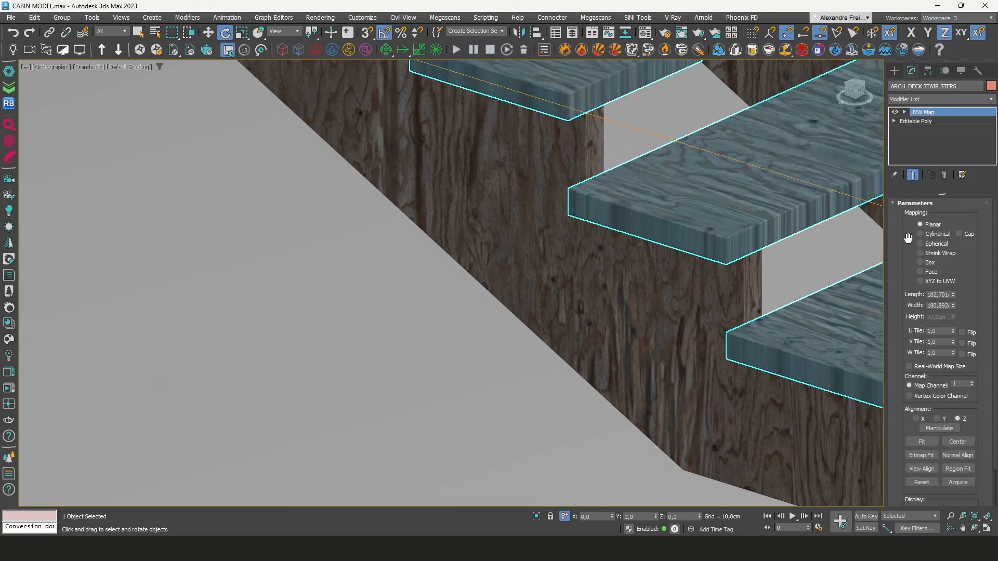
Set the stair steps' UVW Map to Box with length, width and height of 200 cm
click(929, 263)
double_click(938, 294)
text(200)
key(Tab)
text(200)
key(Tab)
text(200)
key(Tab)
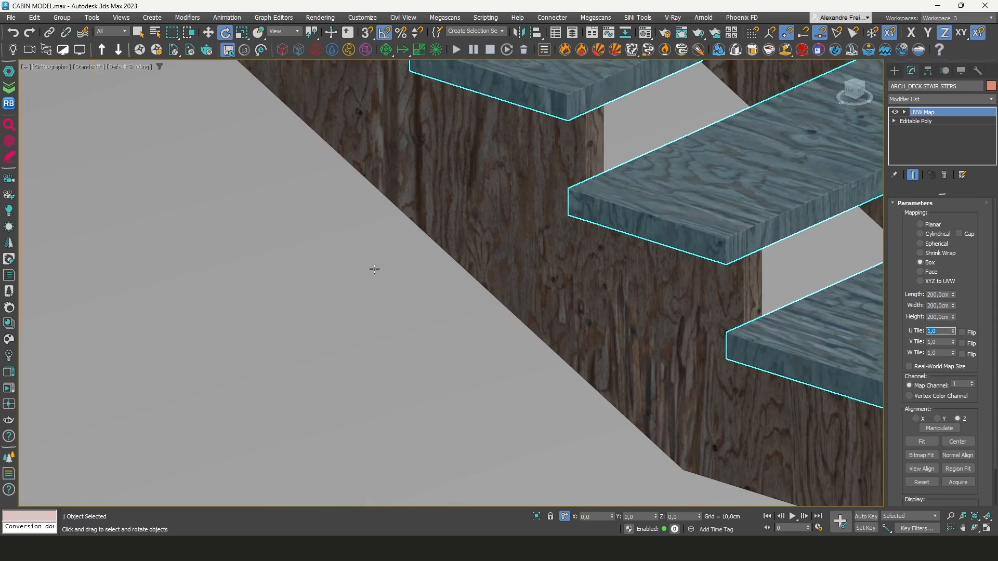
Open the Material Editor, pick the Facade Wood material from the wall slats and copy its diffuse map
key(z)
scroll(742, 270, up, 5)
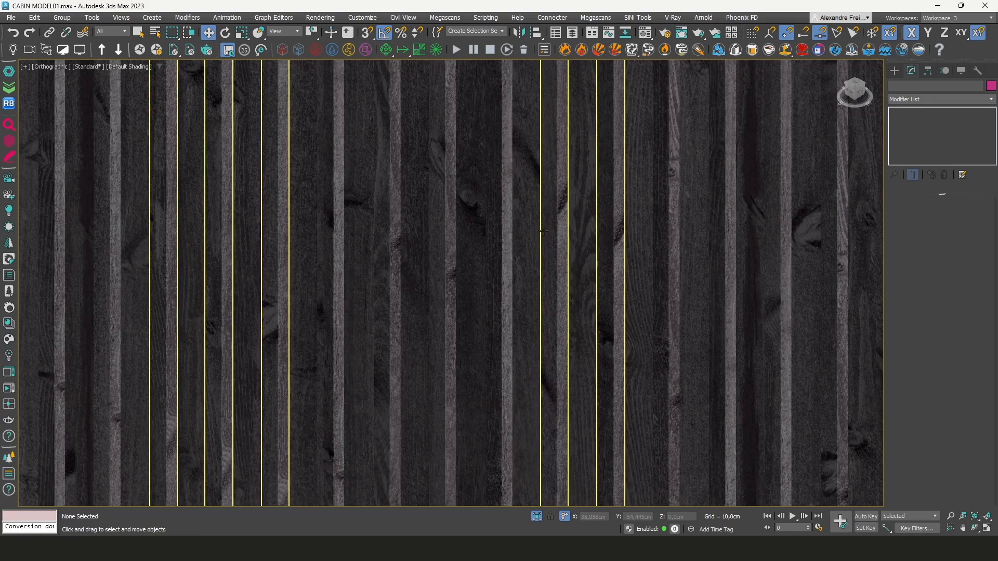
key(m)
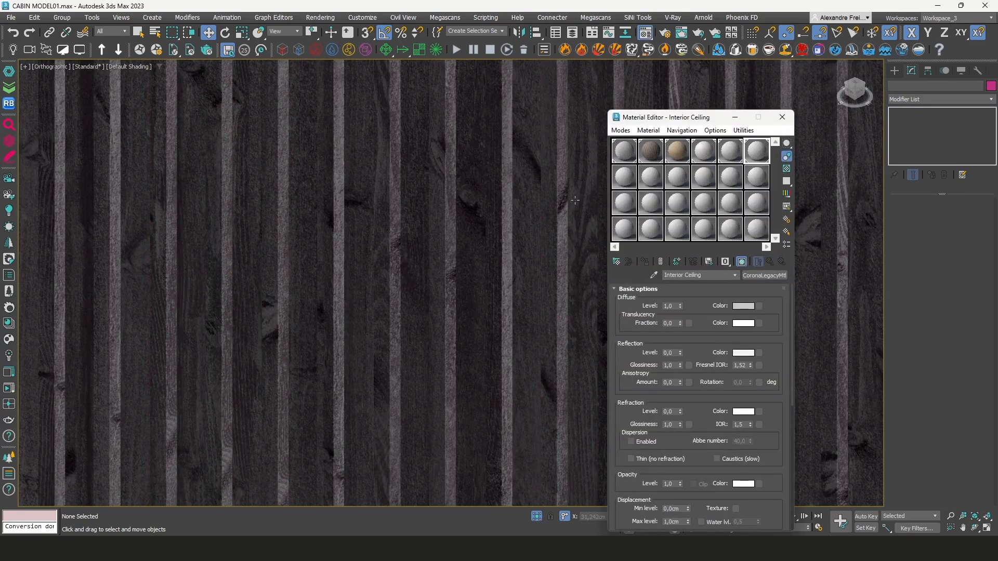
click(622, 153)
click(653, 276)
click(559, 242)
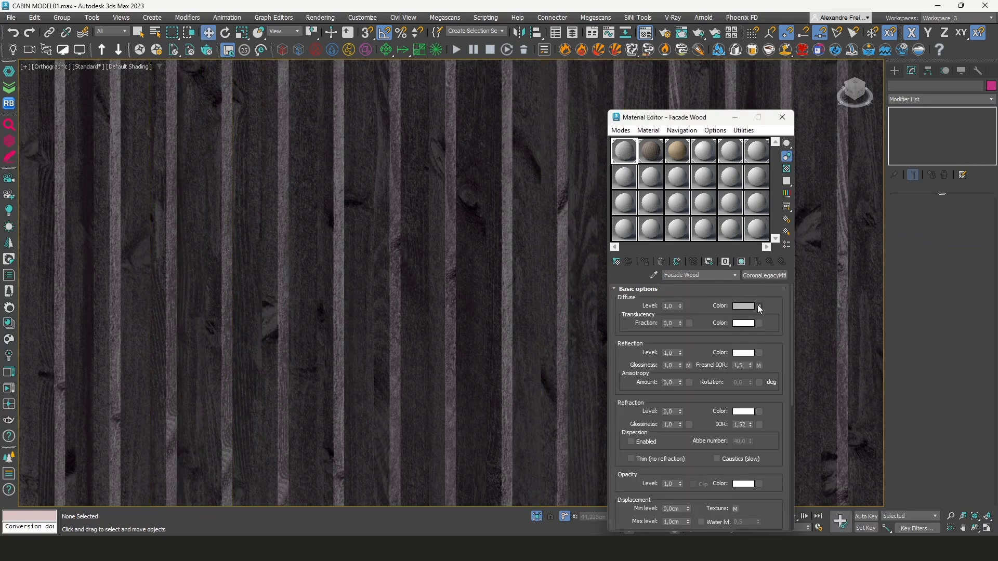
right_click(758, 306)
click(790, 322)
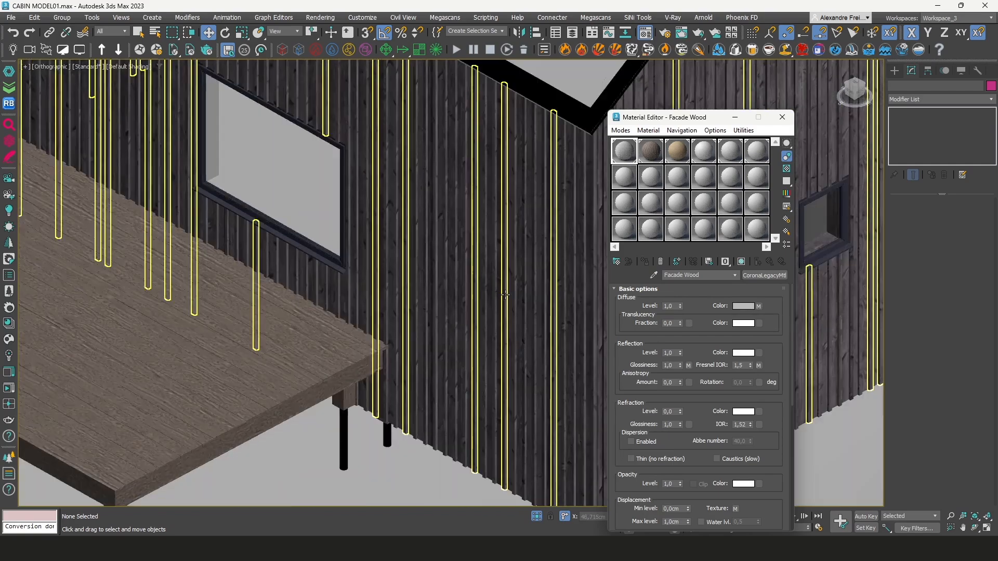
Convert Facade Wood to a Physical Material and paste the copied map into its base color as a copy
scroll(505, 294, up, 5)
click(756, 277)
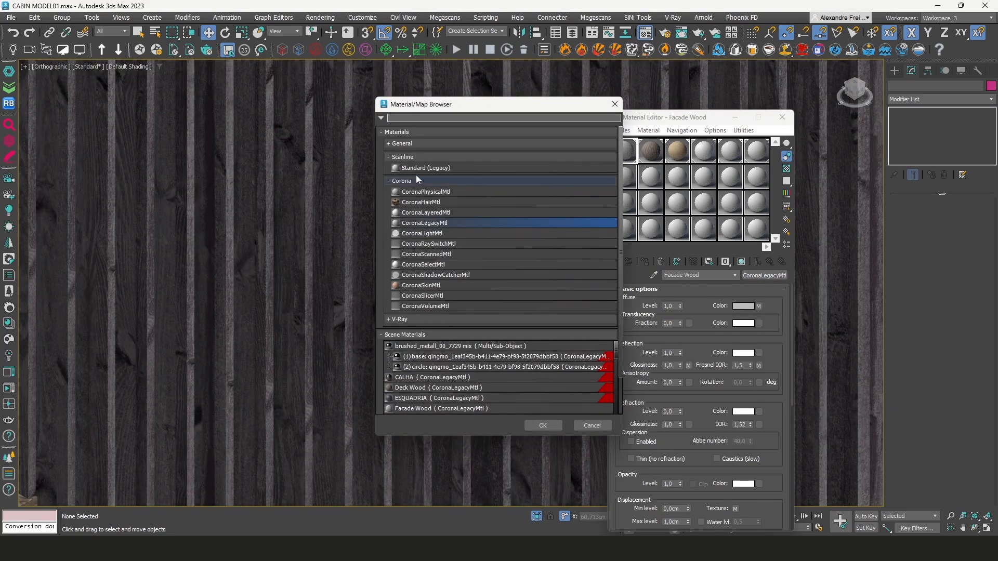
click(388, 157)
click(389, 144)
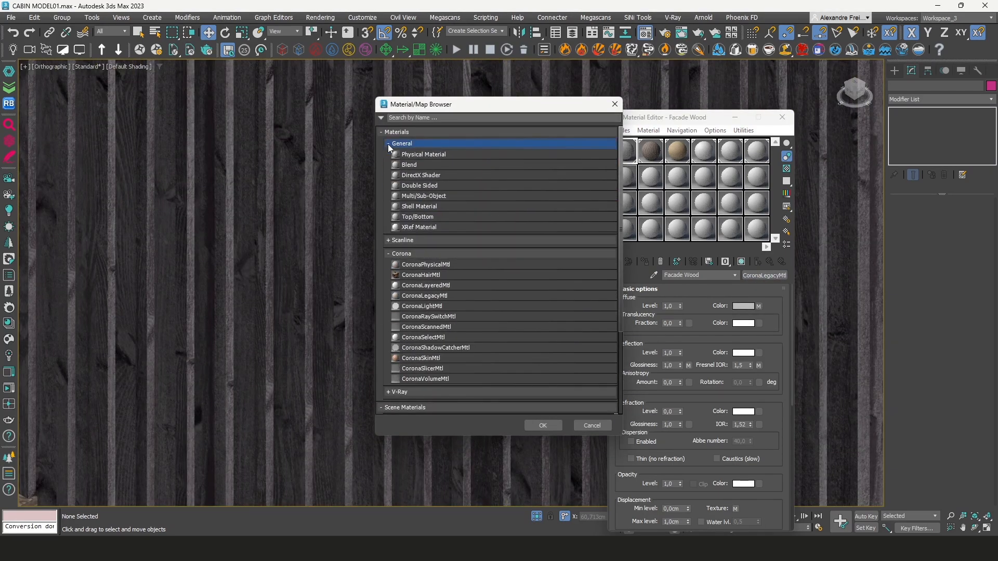
double_click(416, 155)
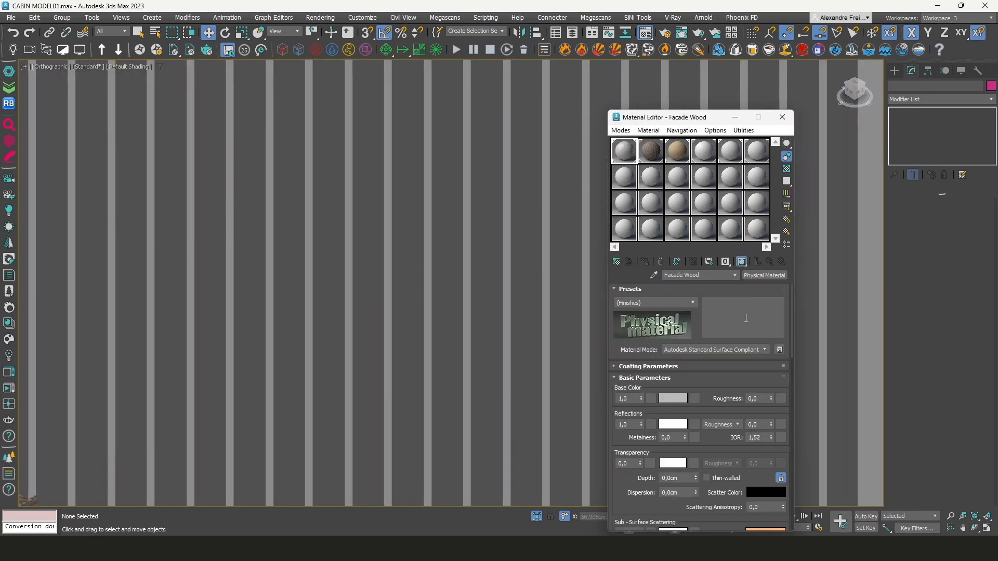
right_click(695, 399)
click(706, 405)
scroll(496, 349, down, 6)
scroll(497, 349, up, 3)
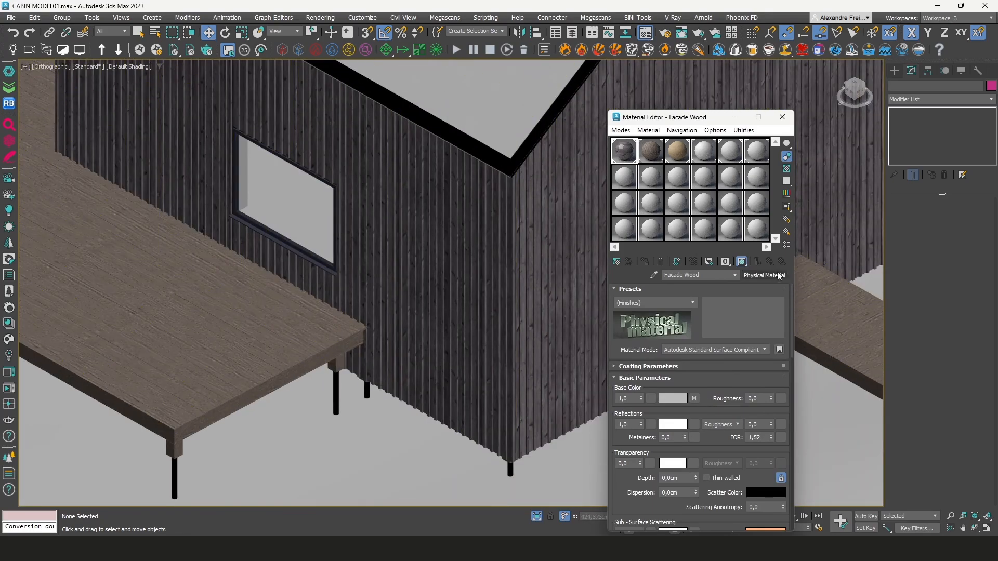
Select the deck wood beams, copy the Deck Wood diffuse map and convert that material to a Physical Material
scroll(336, 411, up, 6)
click(336, 410)
scroll(372, 414, down, 3)
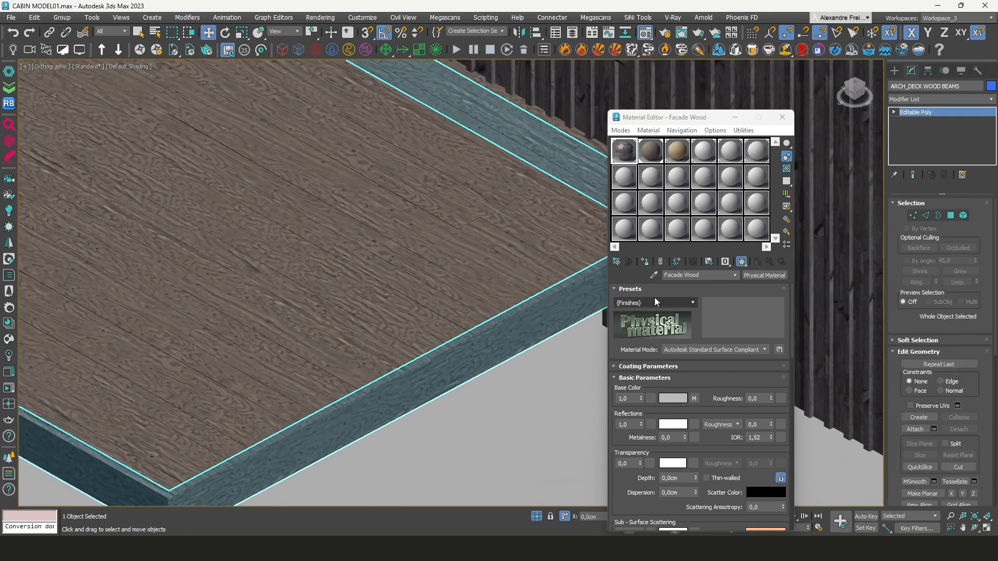
click(655, 161)
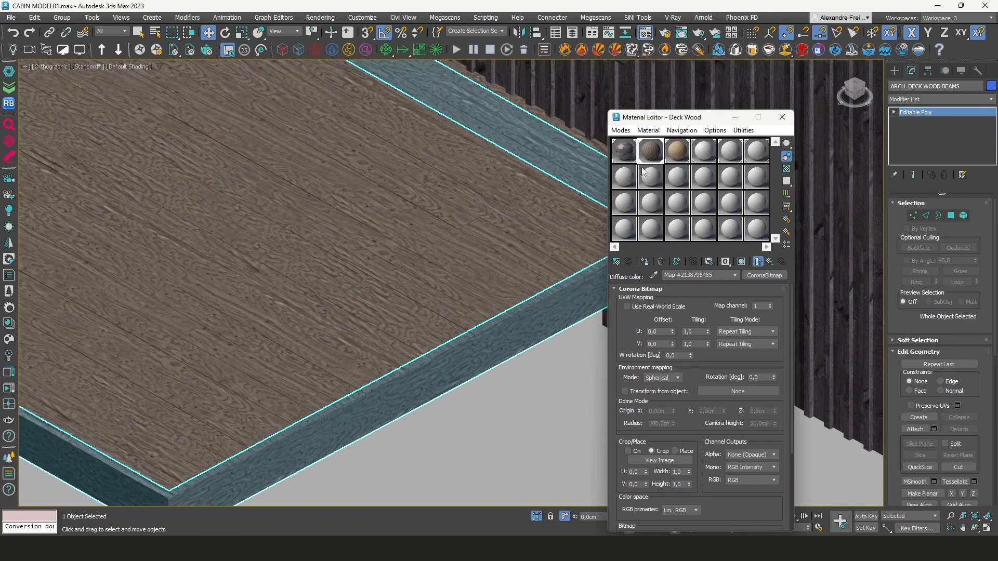
scroll(508, 353, up, 2)
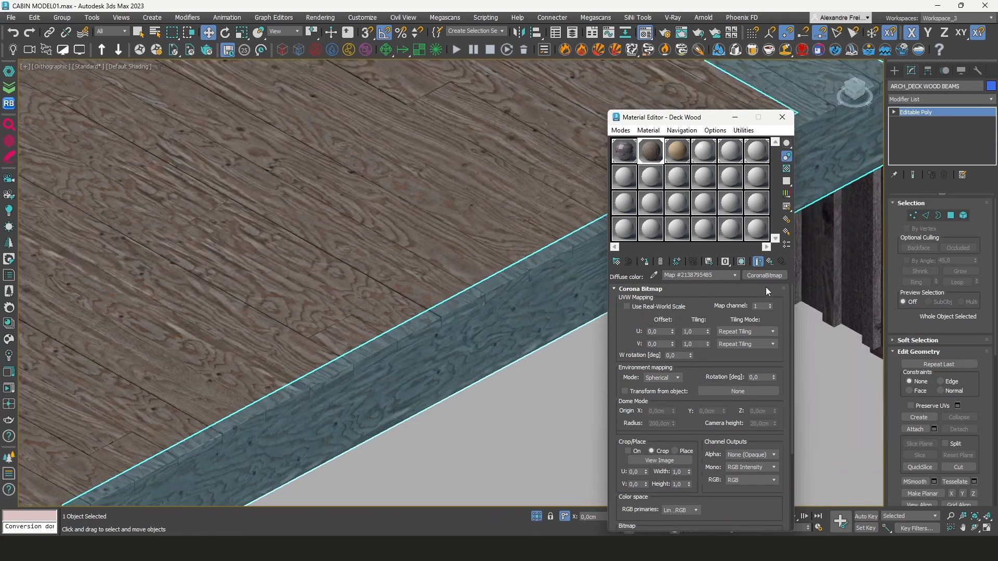
click(770, 262)
right_click(757, 304)
click(764, 323)
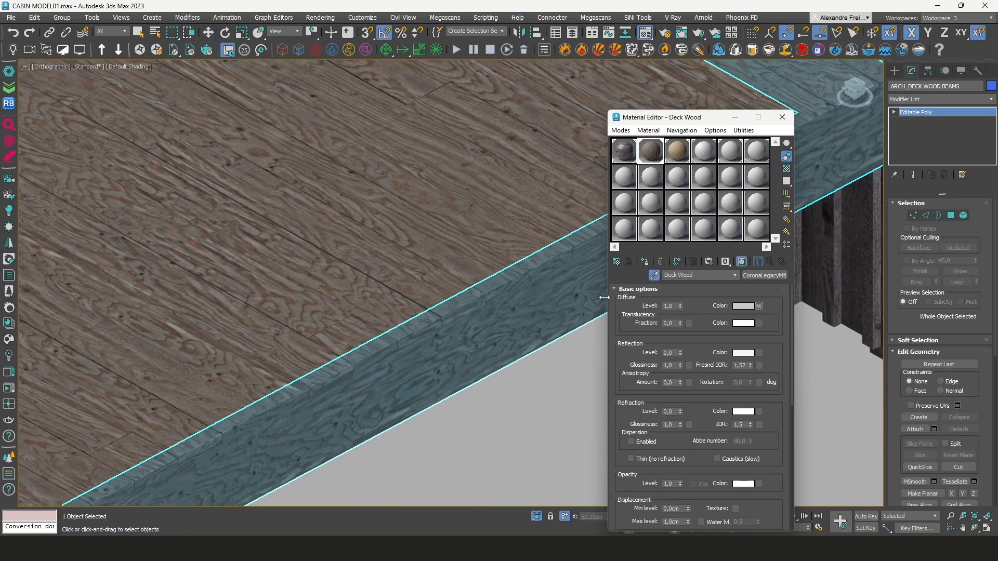
click(758, 285)
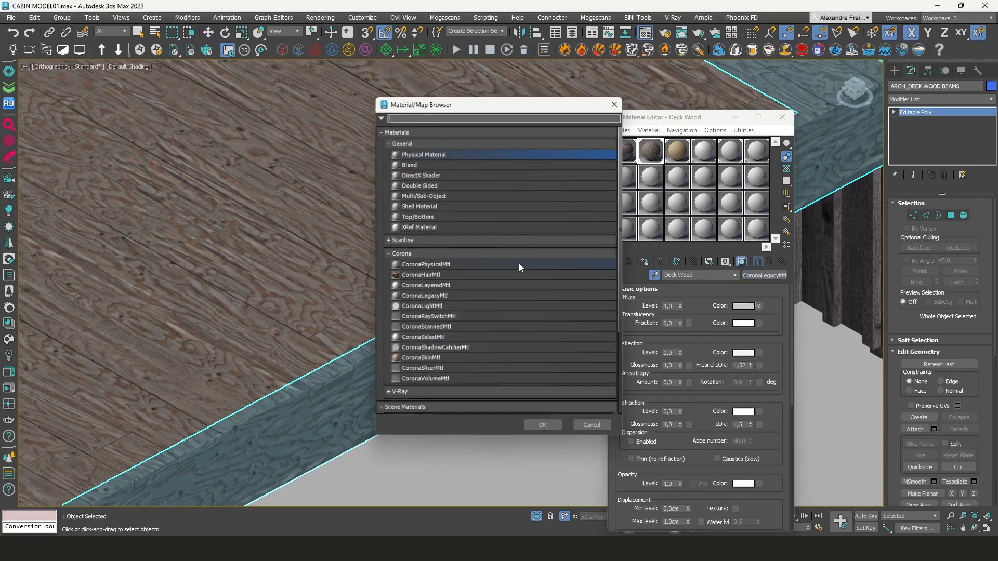
double_click(408, 156)
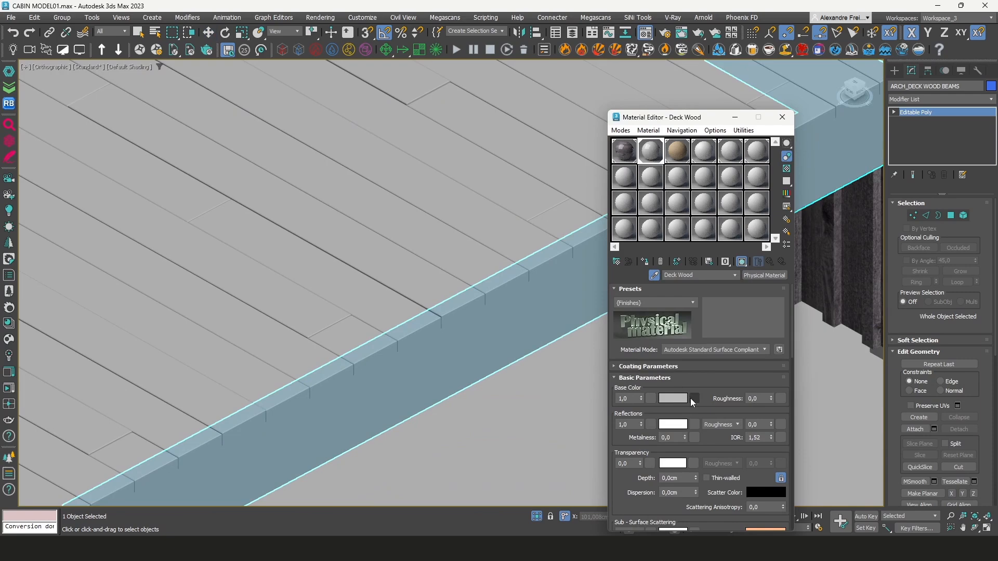
right_click(691, 399)
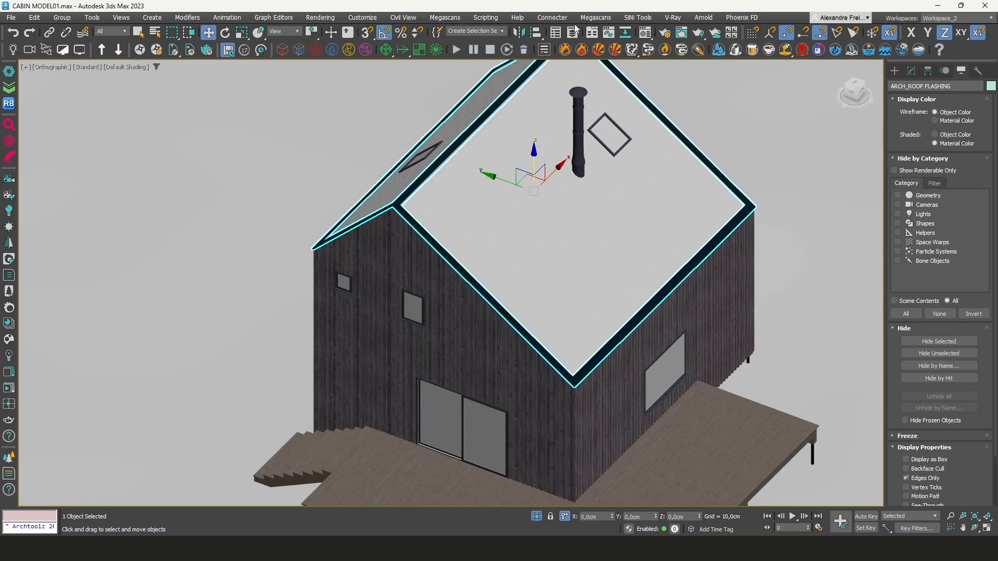
Open the Layer Explorer and expand and collapse the DECK layer
click(573, 32)
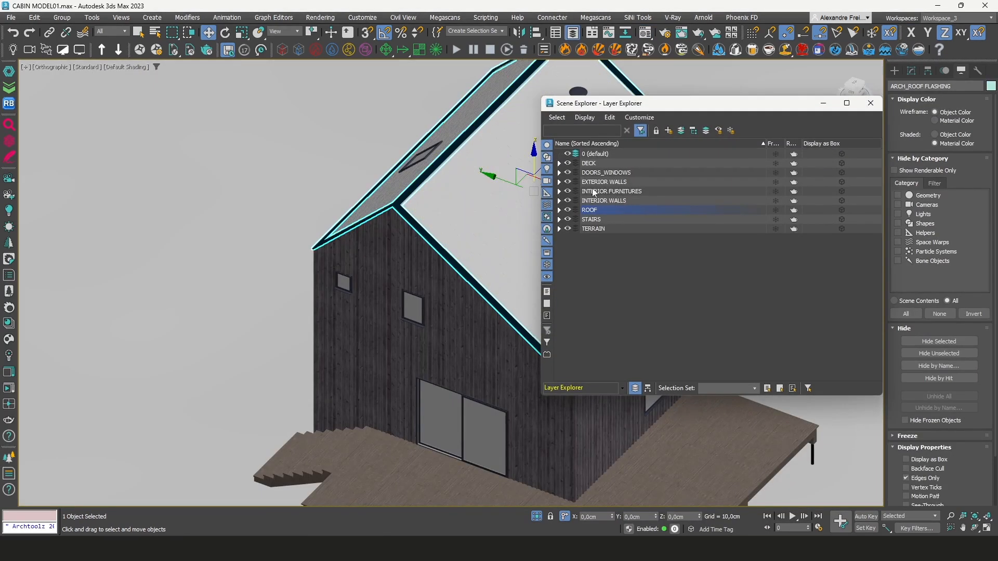
click(558, 164)
click(559, 164)
click(559, 163)
click(560, 164)
click(585, 164)
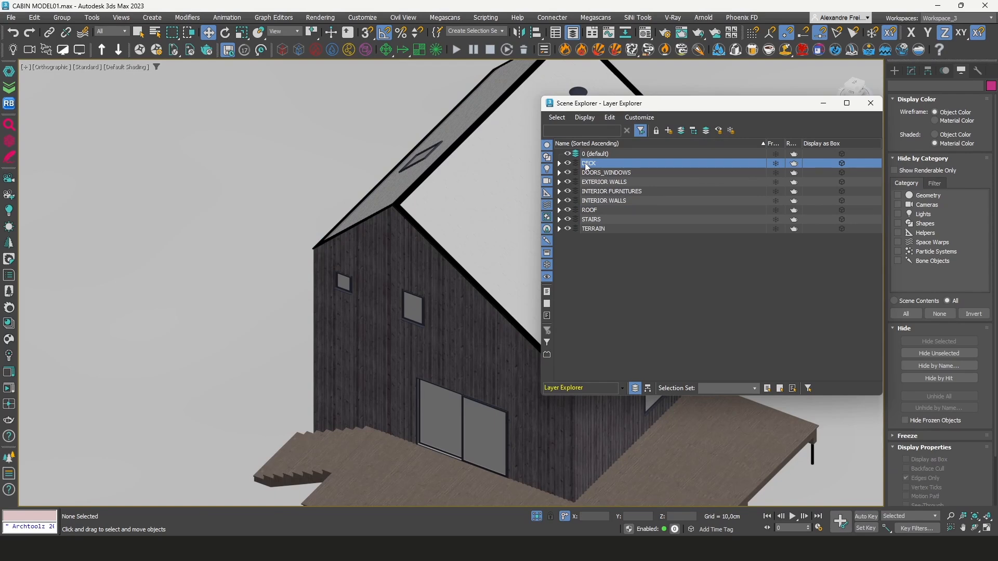
Inspect the whole cabin and its terrain in the viewport with everything selected
scroll(369, 234, down, 10)
drag(257, 130, 487, 323)
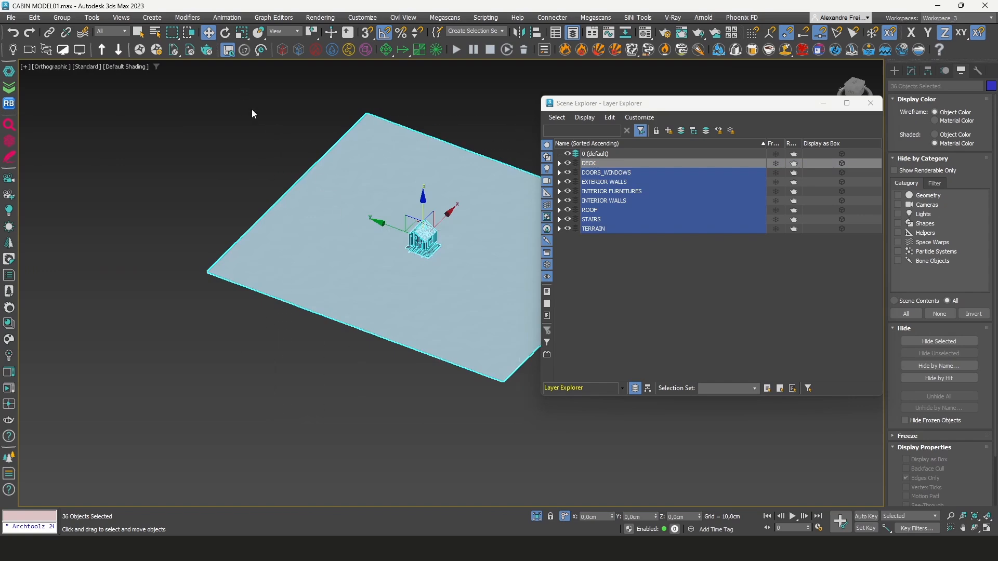
scroll(261, 234, down, 2)
click(391, 360)
scroll(392, 361, down, 4)
drag(278, 227, 278, 228)
scroll(385, 291, up, 6)
scroll(408, 331, down, 3)
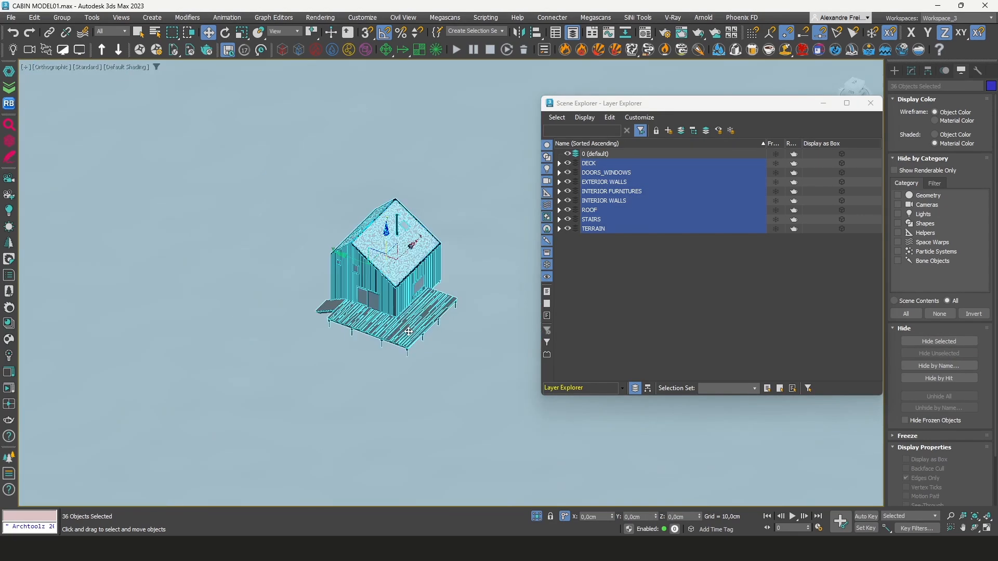
scroll(388, 281, down, 4)
scroll(391, 286, up, 6)
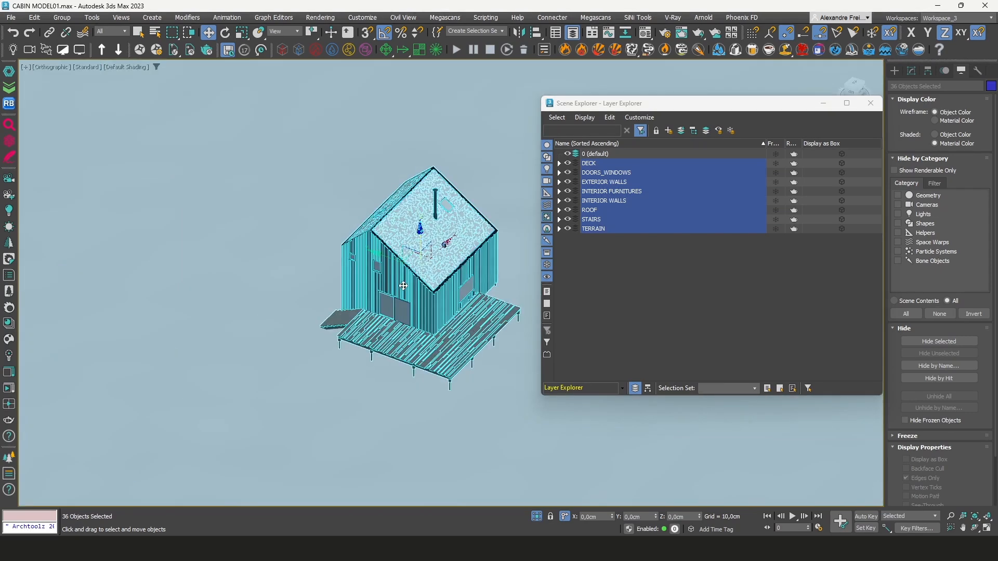
scroll(426, 280, up, 3)
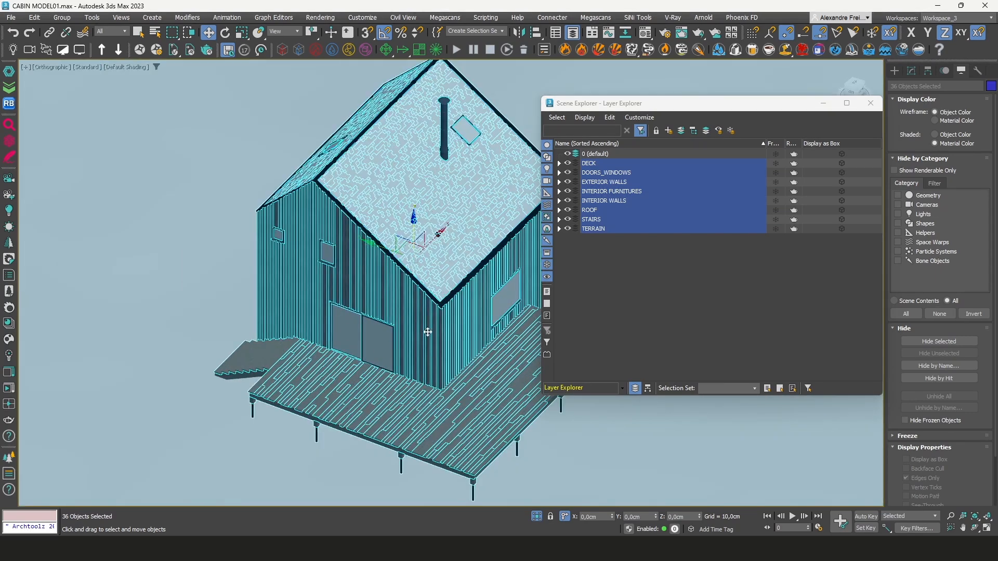
scroll(424, 327, down, 6)
scroll(108, 276, down, 2)
click(108, 185)
drag(392, 402, 392, 402)
scroll(258, 309, up, 10)
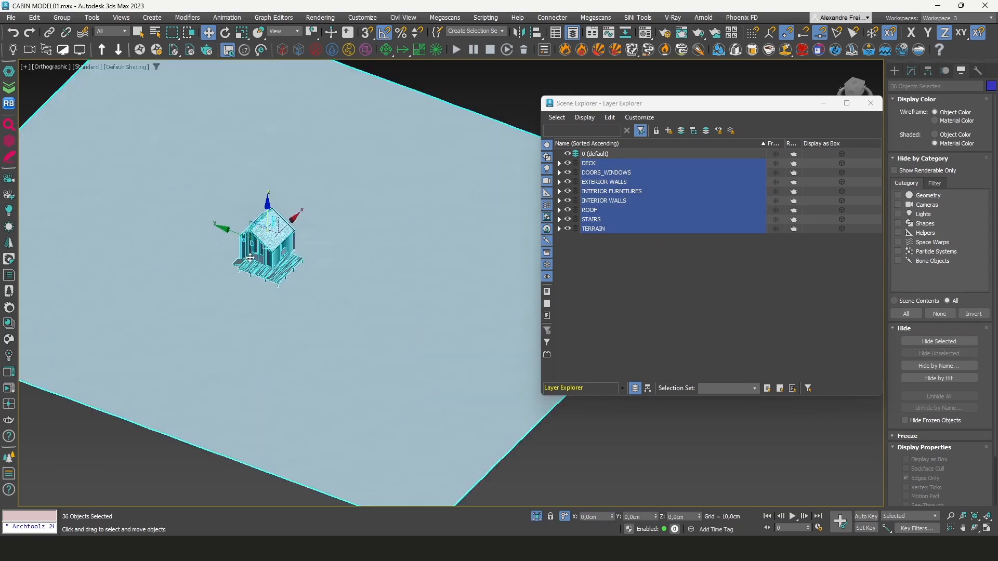
scroll(401, 343, down, 3)
scroll(260, 288, up, 5)
scroll(341, 192, down, 5)
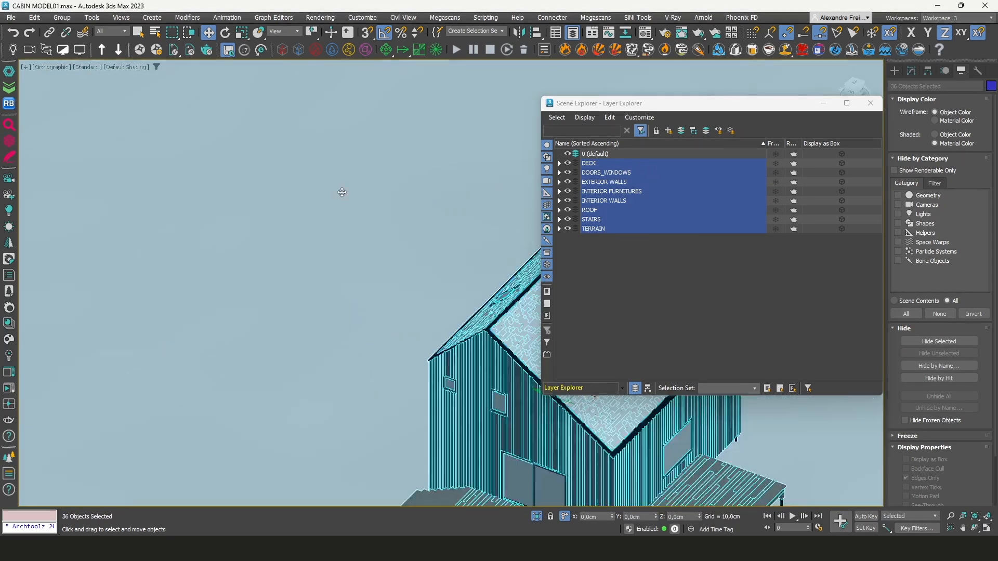
scroll(448, 286, down, 5)
key(ctrl+d)
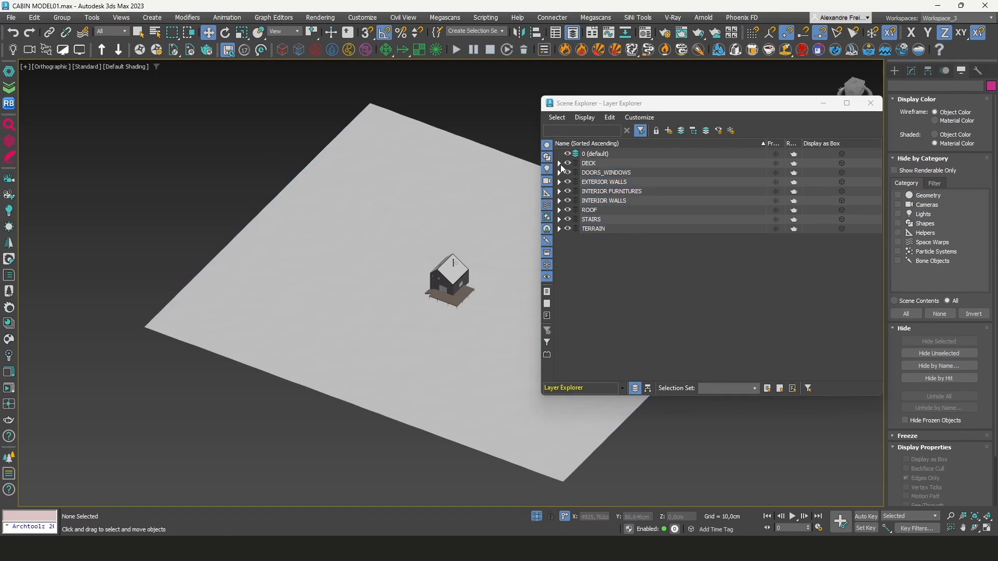
click(588, 164)
scroll(464, 270, up, 8)
scroll(463, 272, up, 6)
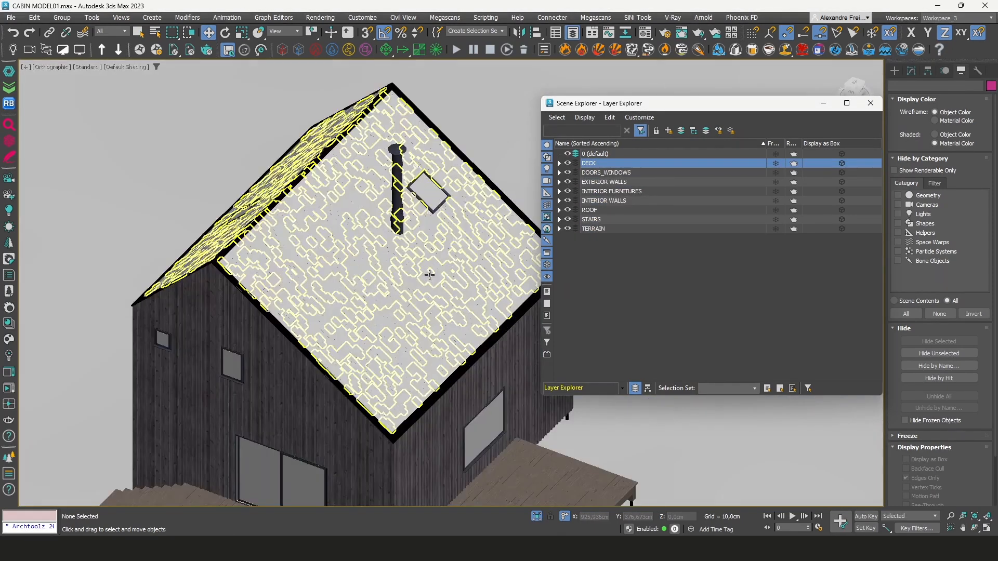
click(431, 273)
ctrl+click(453, 243)
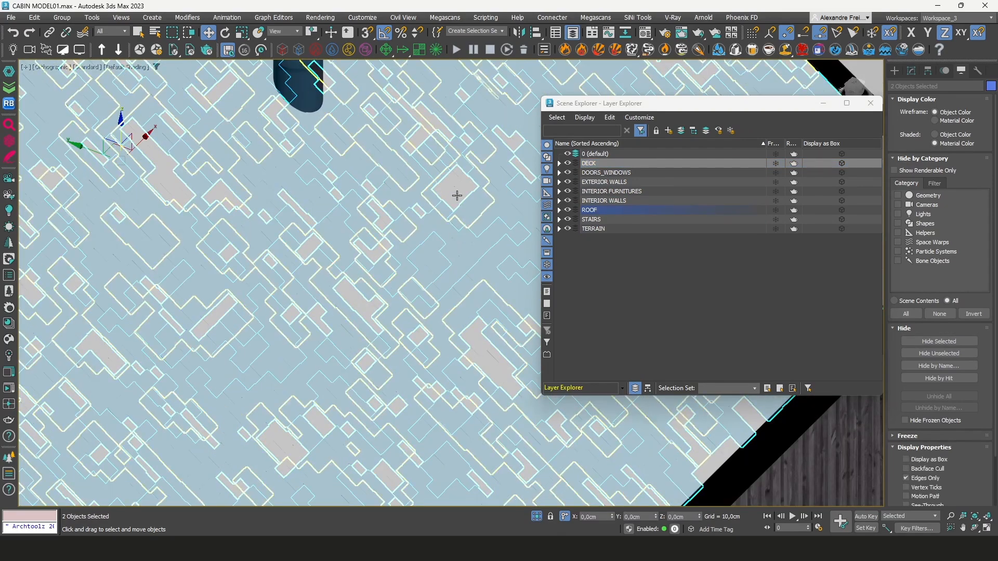
ctrl+click(458, 195)
scroll(449, 258, down, 2)
scroll(430, 177, up, 4)
ctrl+click(432, 152)
scroll(468, 299, down, 5)
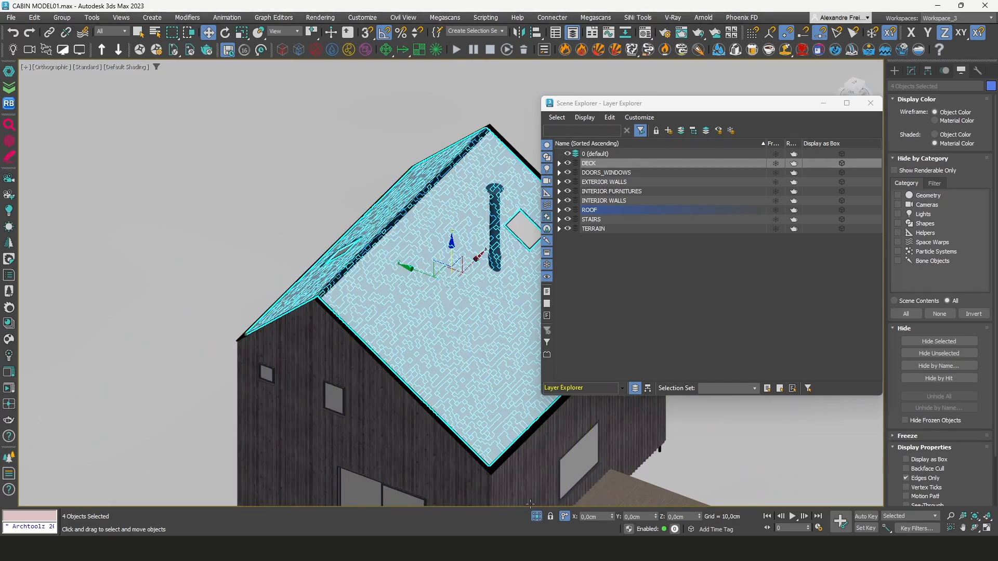
scroll(429, 291, down, 5)
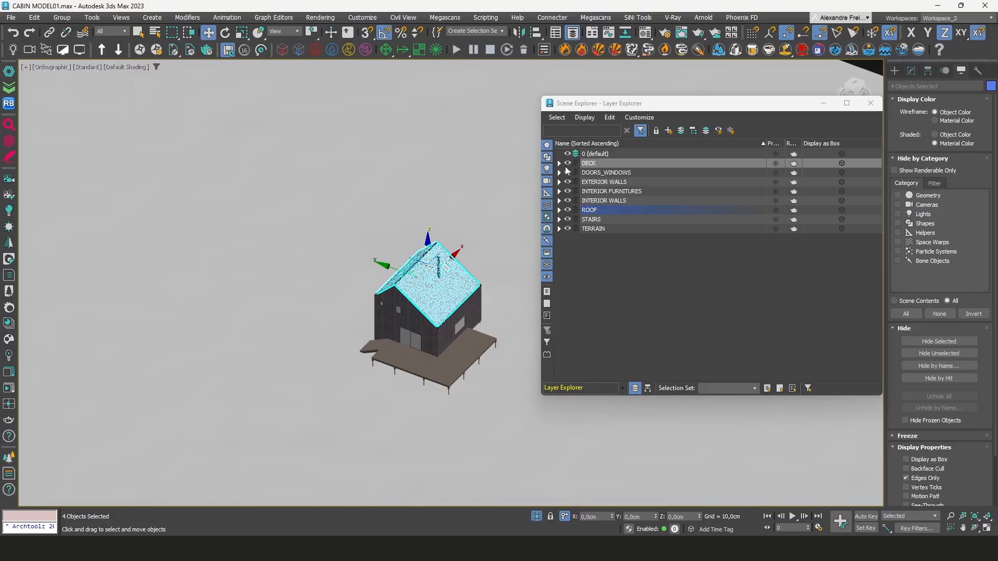
key(ctrl+d)
Expand the DECK layer and select all of its objects
click(559, 163)
click(559, 164)
click(563, 164)
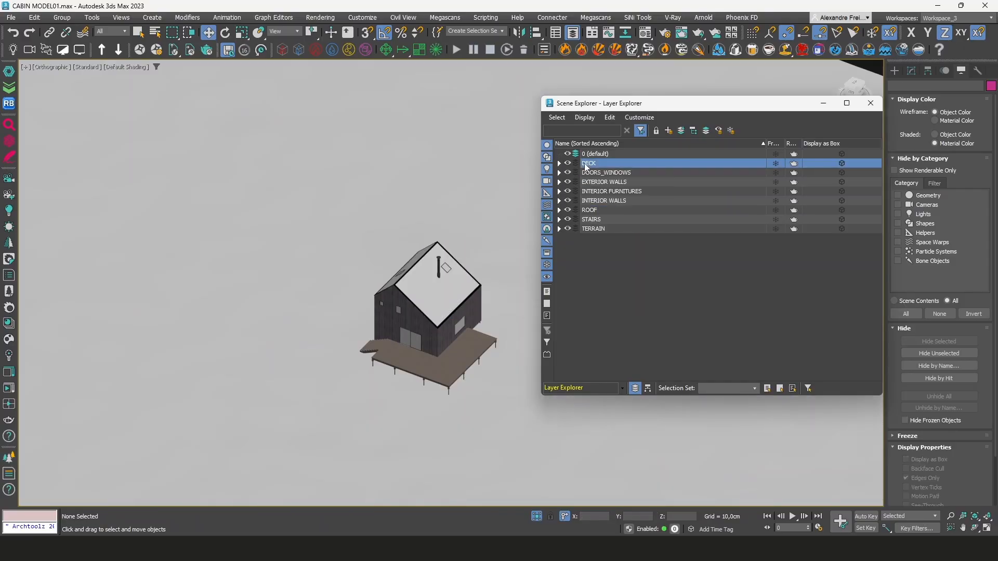
click(560, 163)
click(602, 173)
shift+click(615, 238)
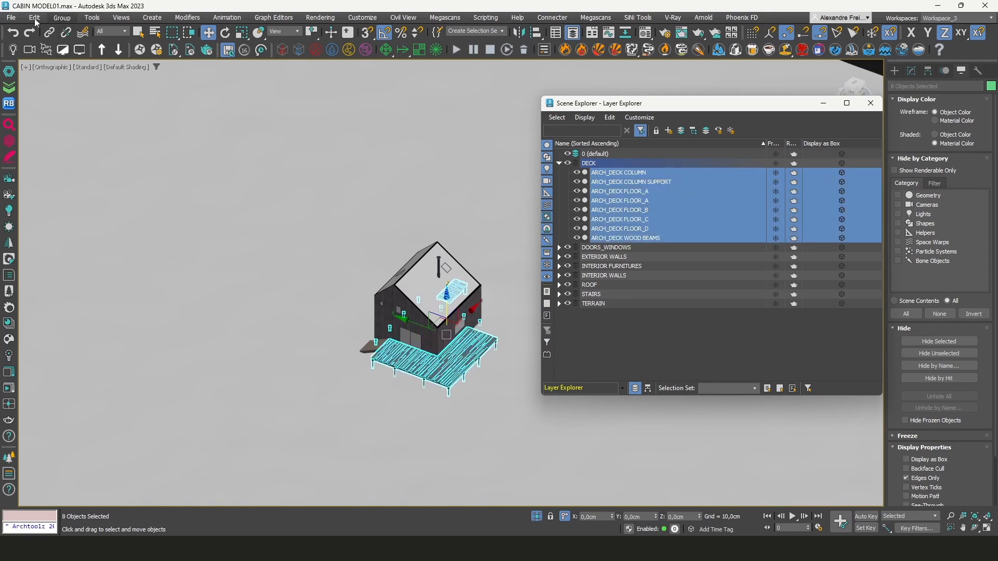
Export the selected deck objects, setting the save location to the FBX_CABIN folder by pasting its path
click(10, 18)
mouse_move(59, 170)
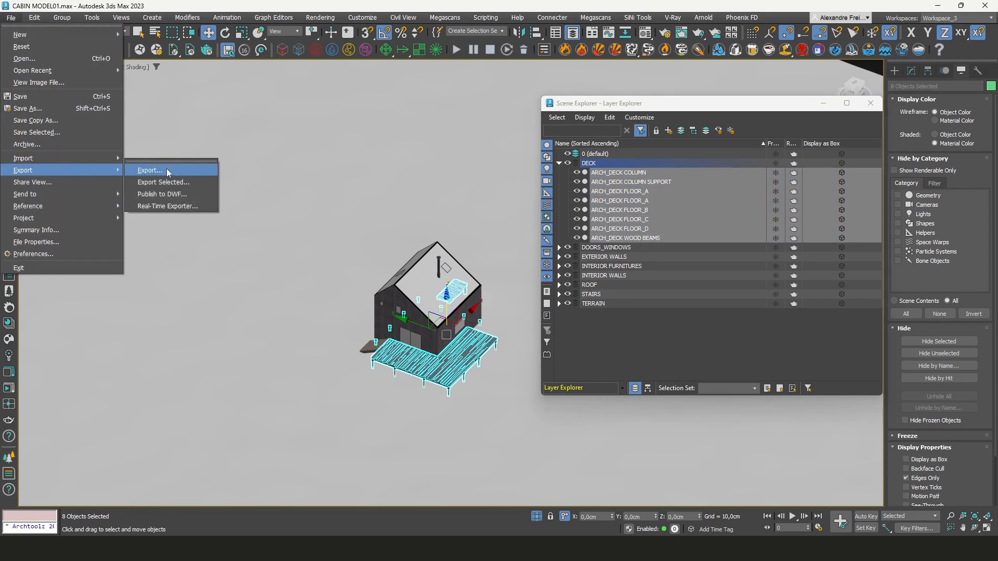
click(175, 183)
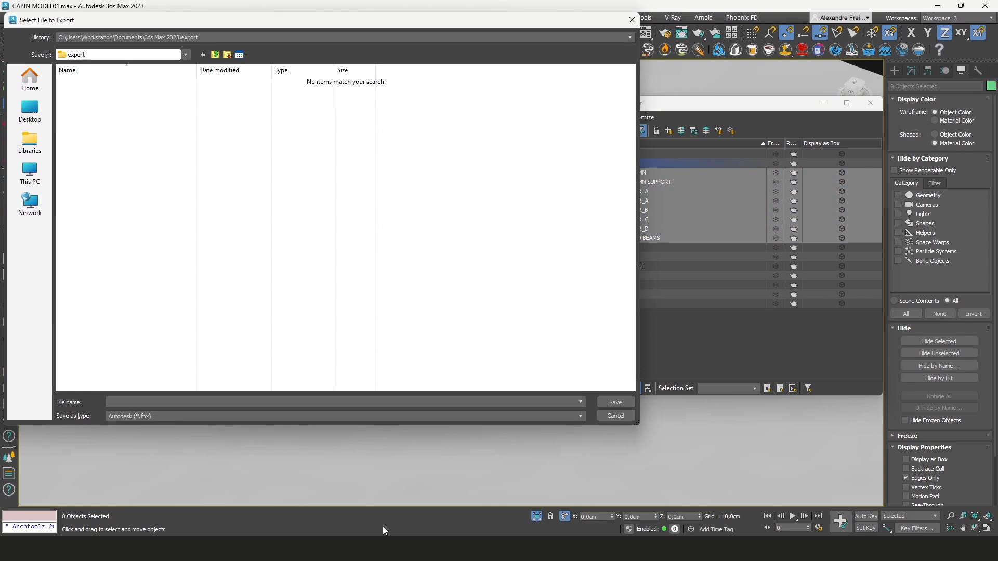
click(189, 402)
text(C:\Users\Workstation\Desktop\JE5_CABIN\02_ASSETS\FBX_CABIN)
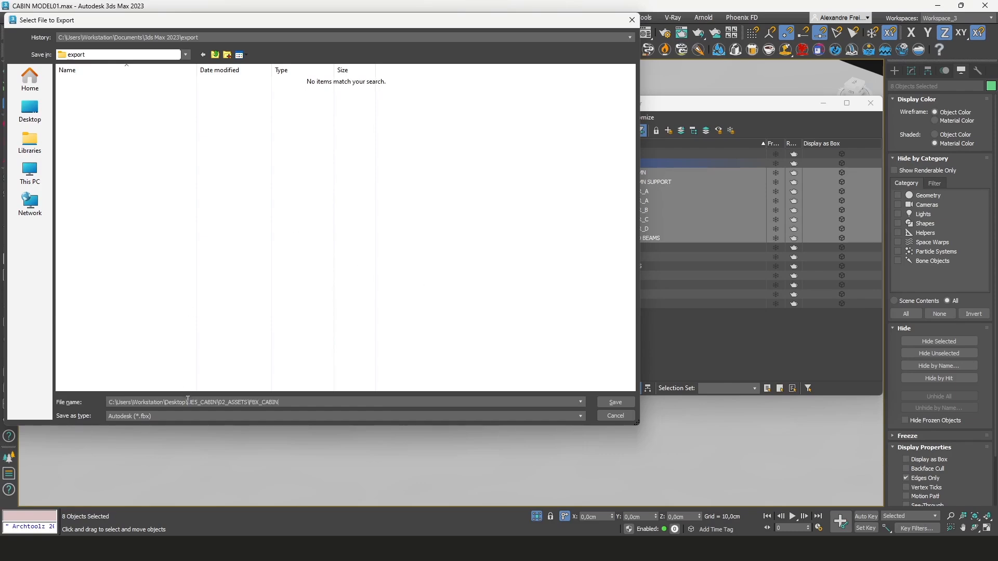
key(Return)
key(BackSpace)
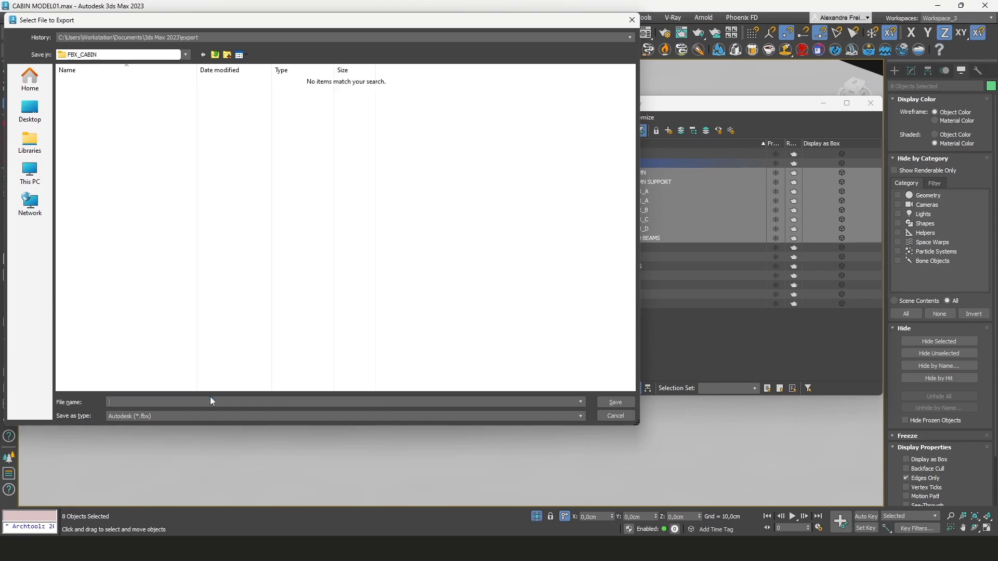
Name the deck export file SM_DECK_ and save it as an Autodesk FBX file
right_click(177, 242)
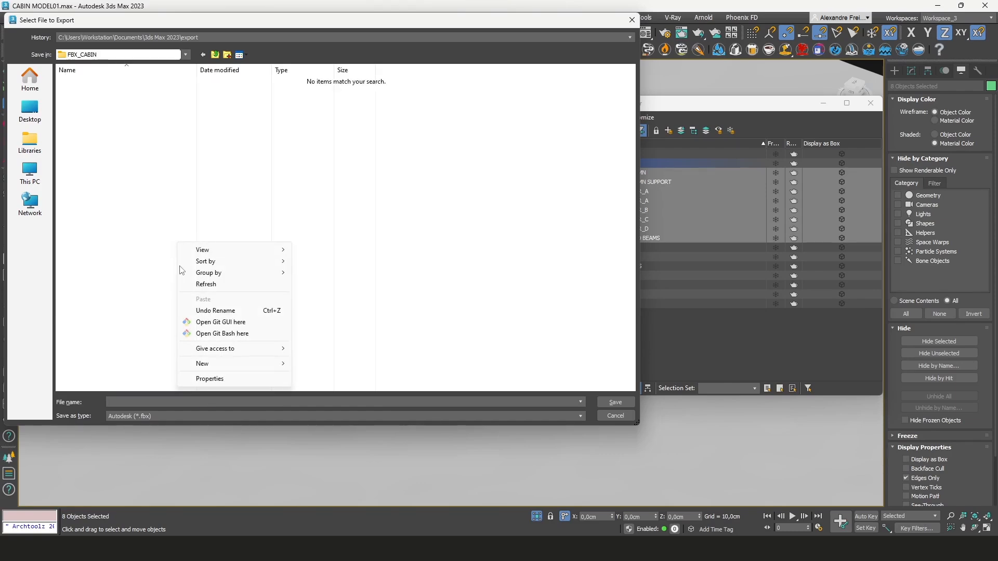
click(186, 402)
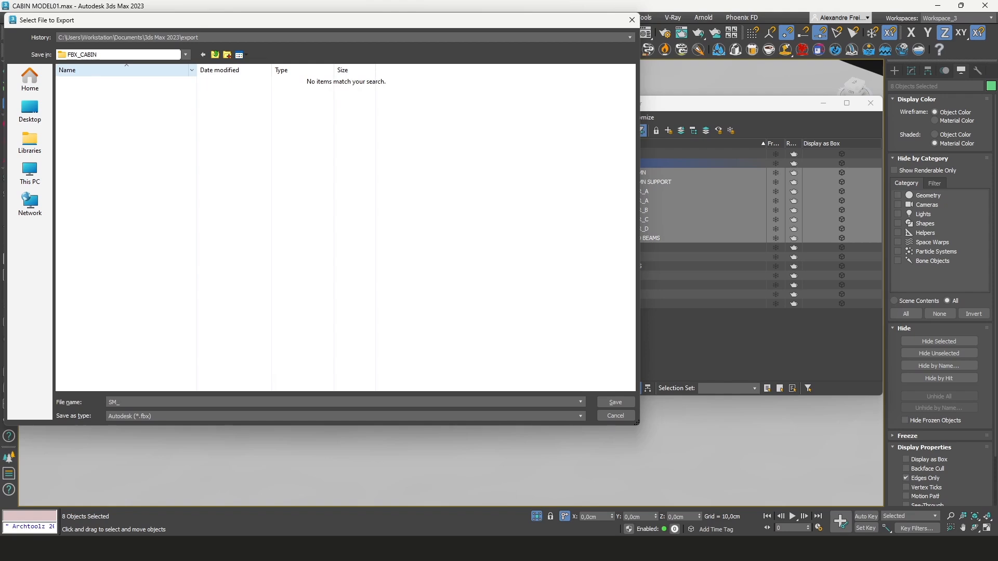
drag(129, 24, 172, 74)
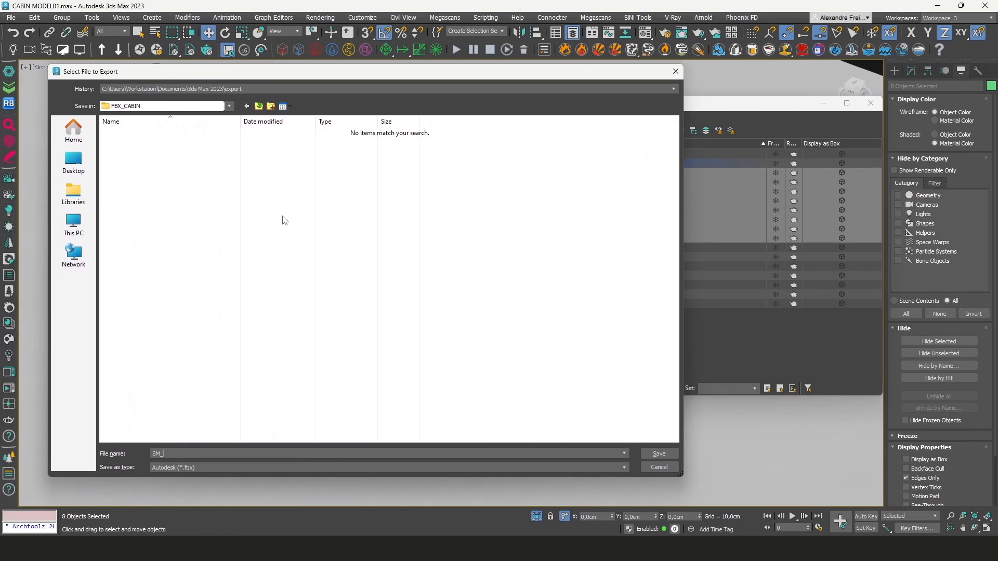
drag(278, 73, 306, 78)
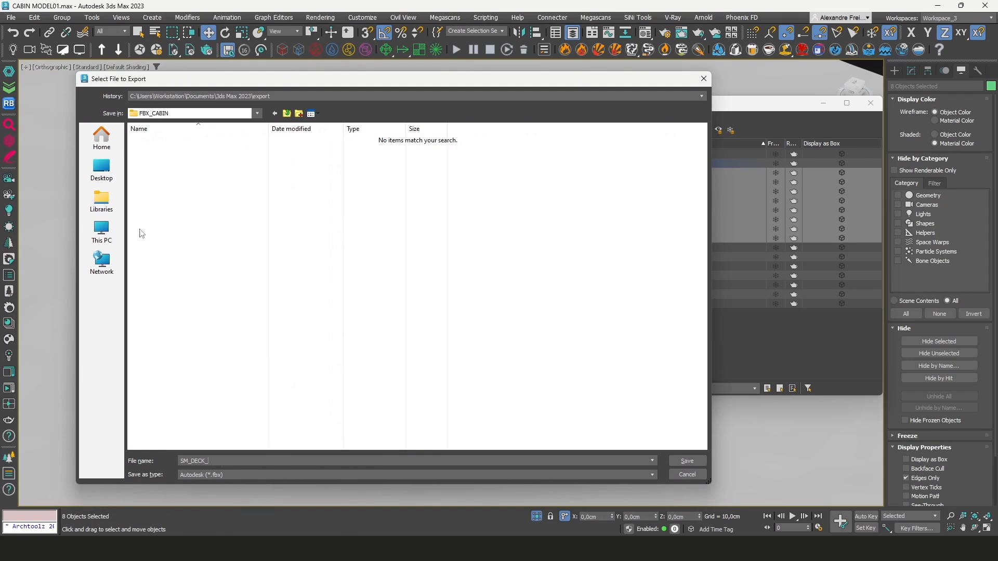
drag(173, 84, 114, 72)
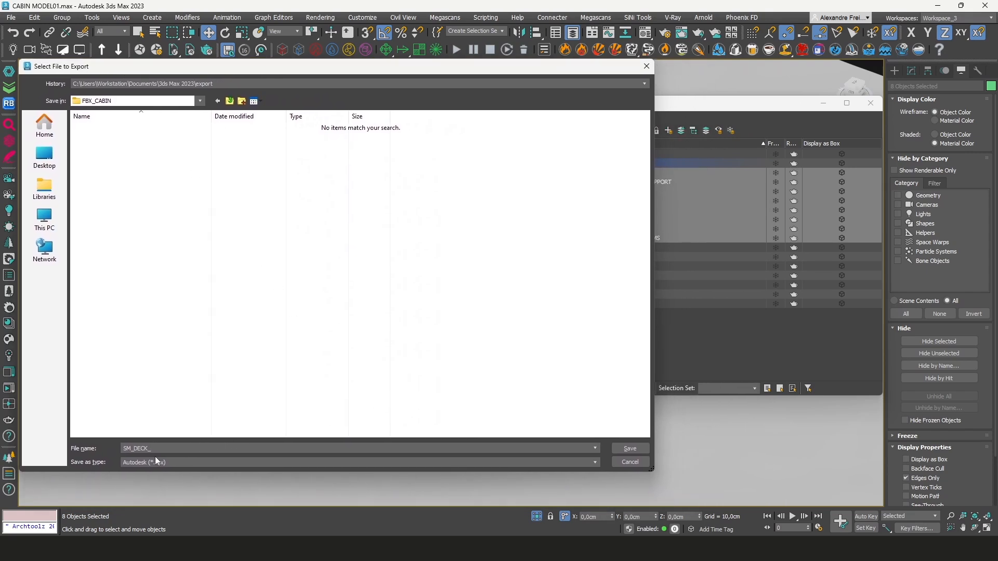
drag(527, 68, 354, 95)
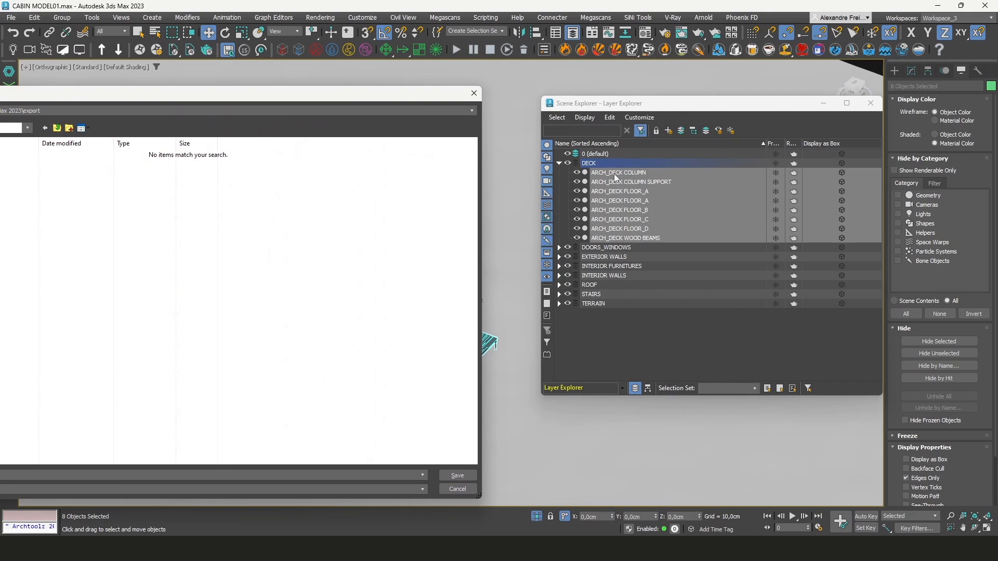
drag(168, 100, 344, 93)
drag(264, 89, 146, 112)
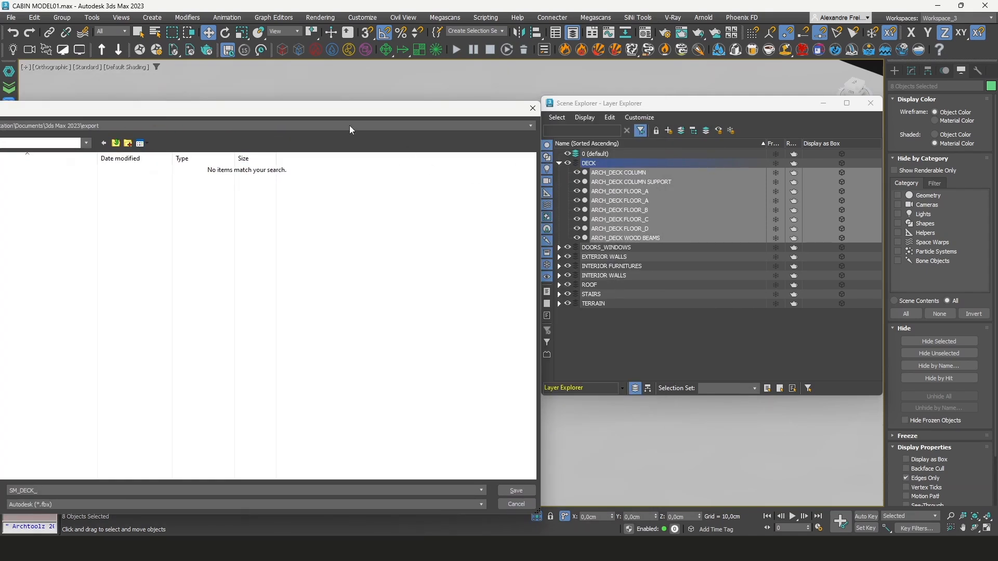
drag(342, 112, 452, 100)
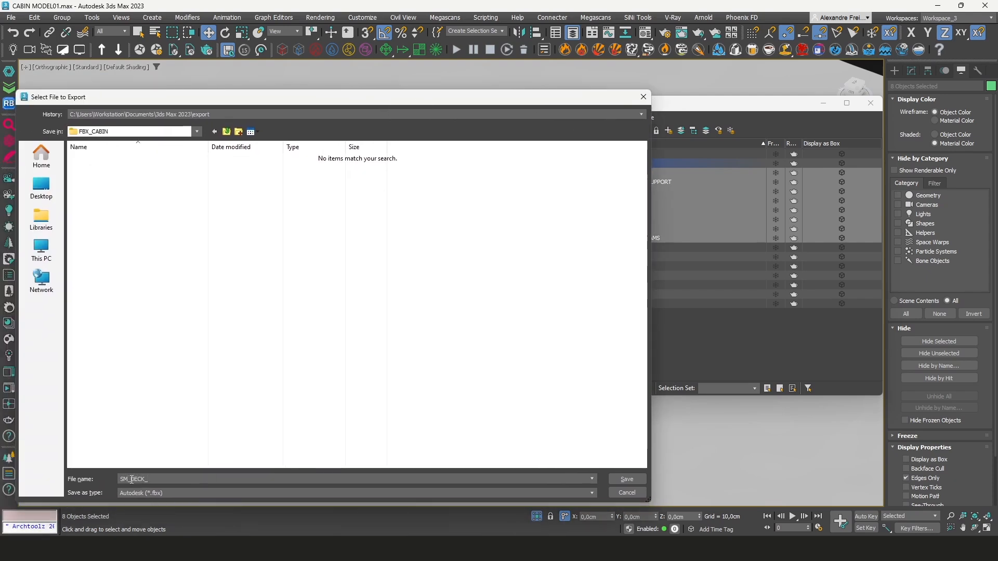
drag(487, 98, 558, 78)
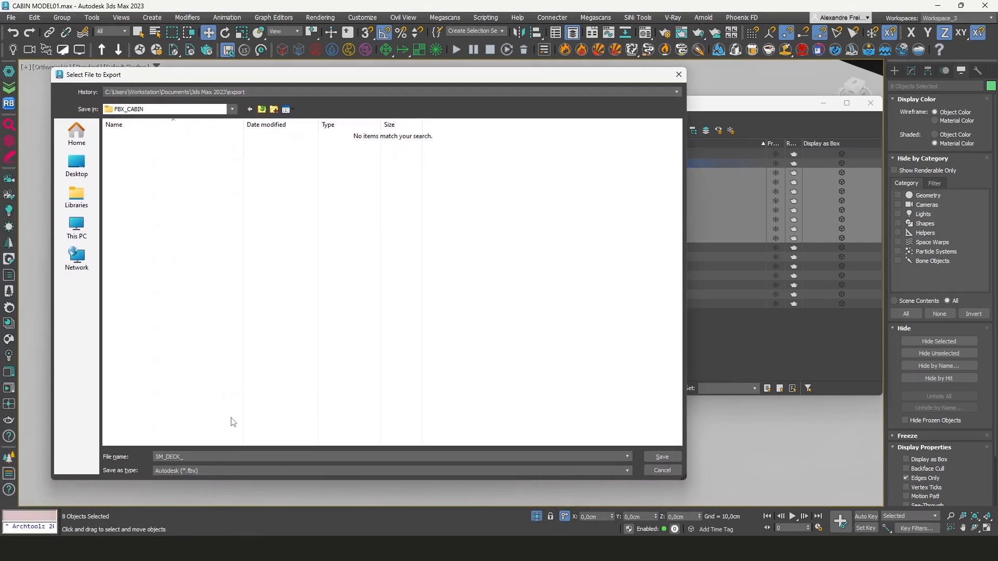
click(668, 458)
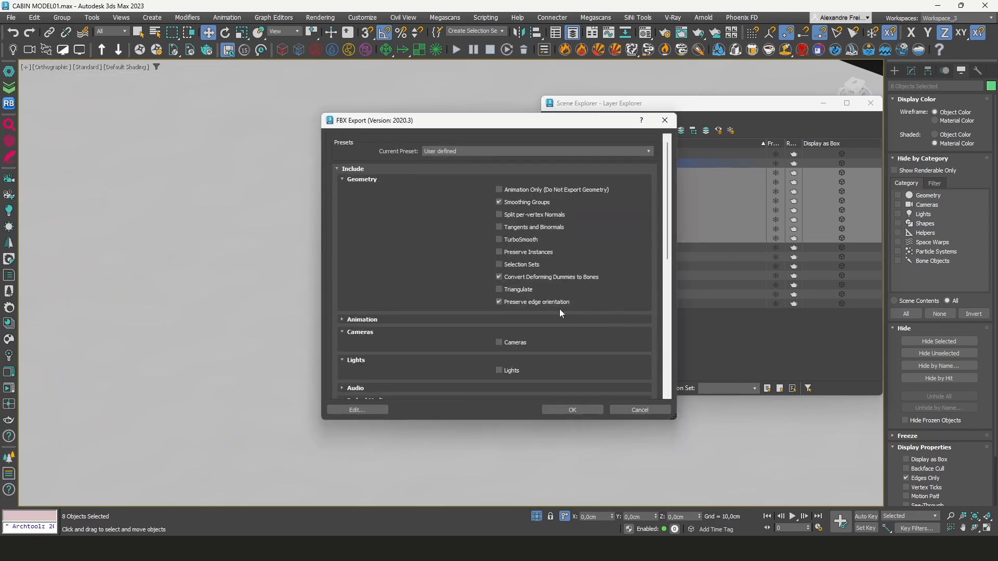
Review the FBX export options, including Embed Media, units and axis conversion, and confirm the deck export
drag(362, 123, 291, 114)
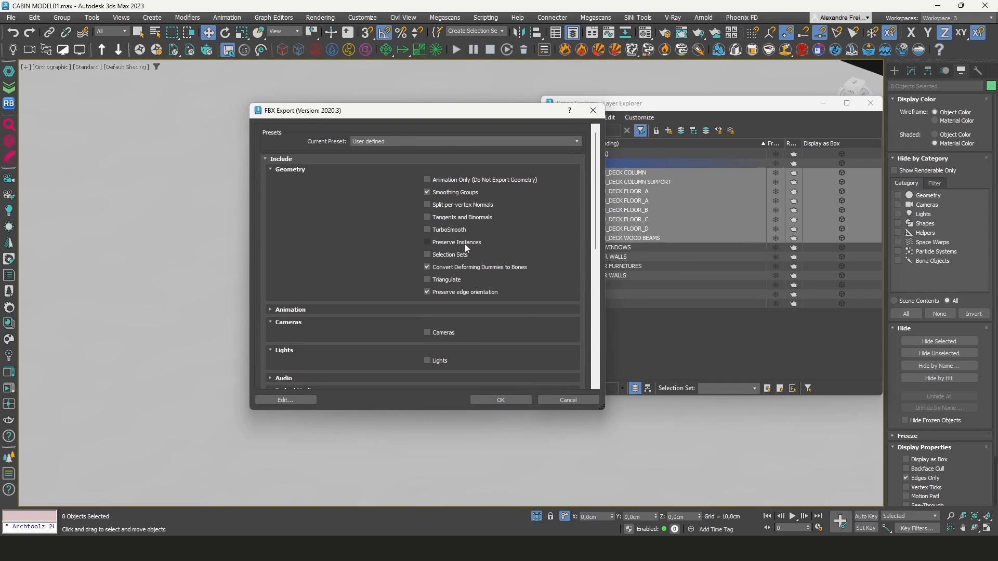
drag(596, 194, 597, 250)
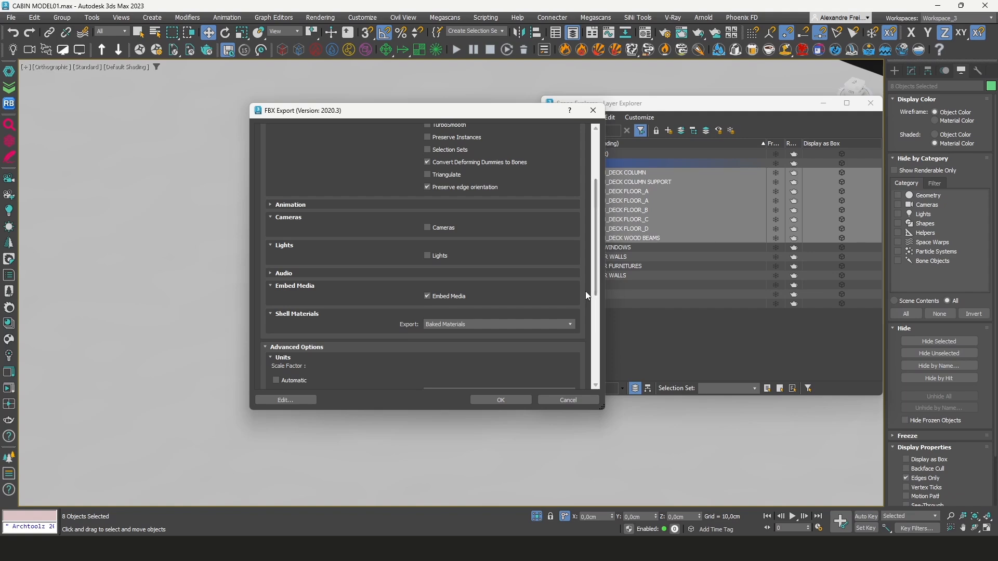
drag(597, 286, 599, 321)
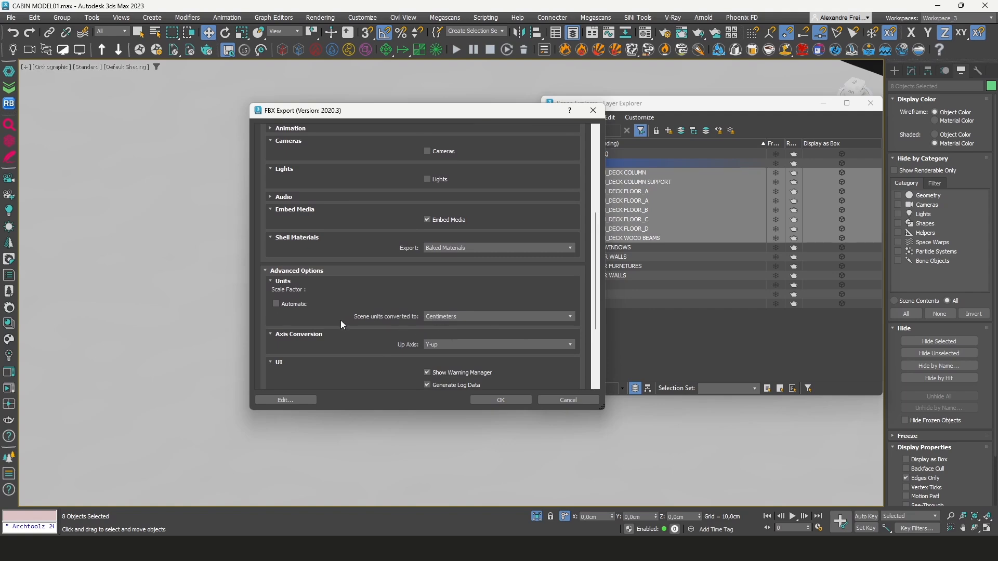
scroll(341, 321, down, 5)
scroll(343, 319, up, 4)
scroll(381, 334, up, 1)
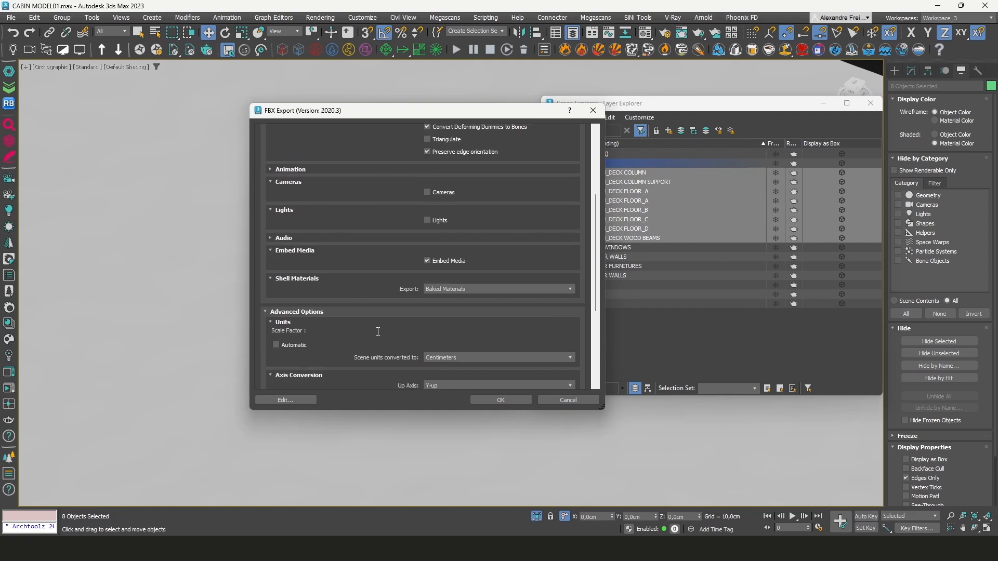
scroll(387, 288, up, 3)
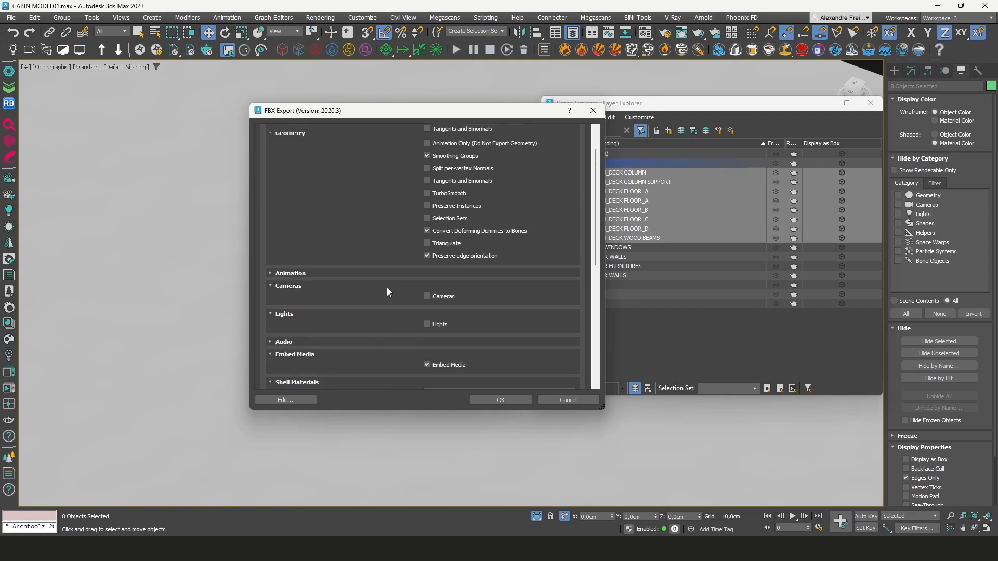
click(273, 311)
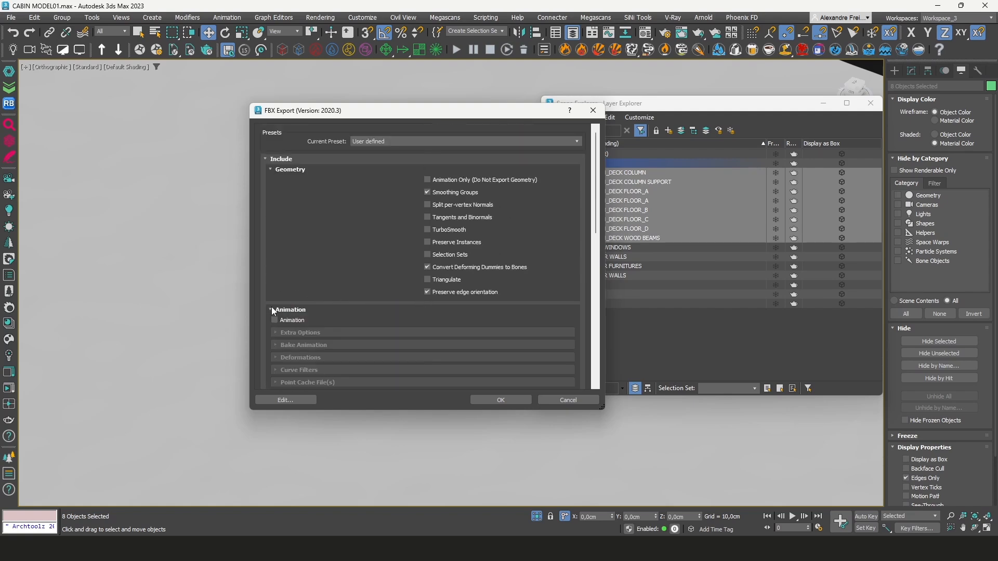
click(272, 307)
scroll(273, 308, down, 2)
click(269, 206)
click(269, 205)
scroll(326, 266, up, 2)
scroll(327, 240, down, 5)
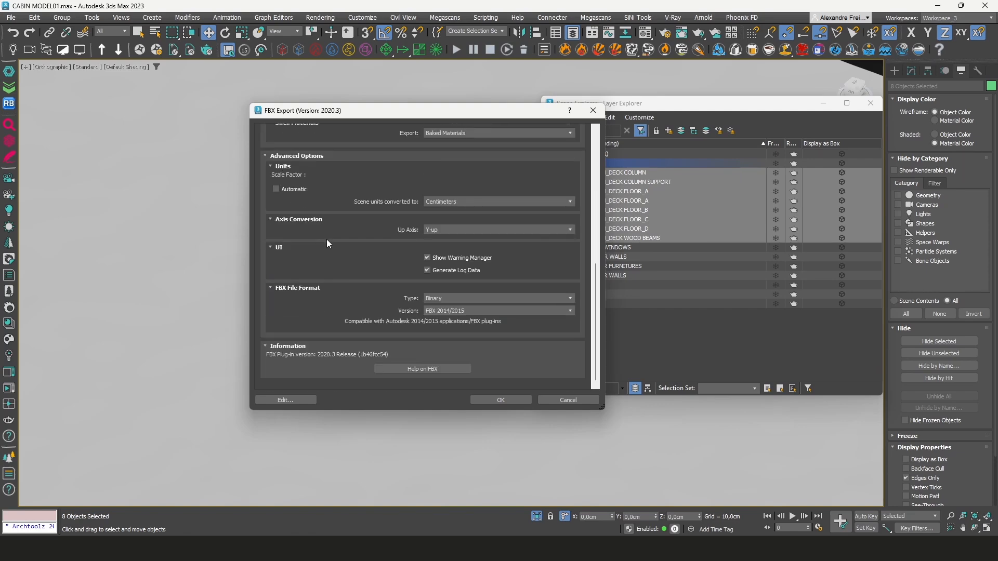
click(509, 400)
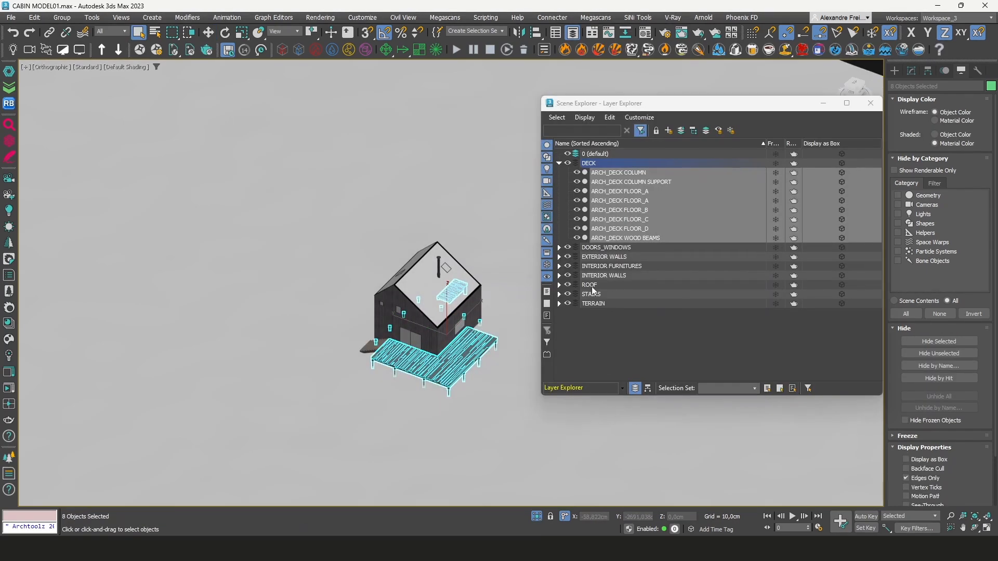
Collapse the DECK layer and hide it in the Layer Explorer
click(559, 163)
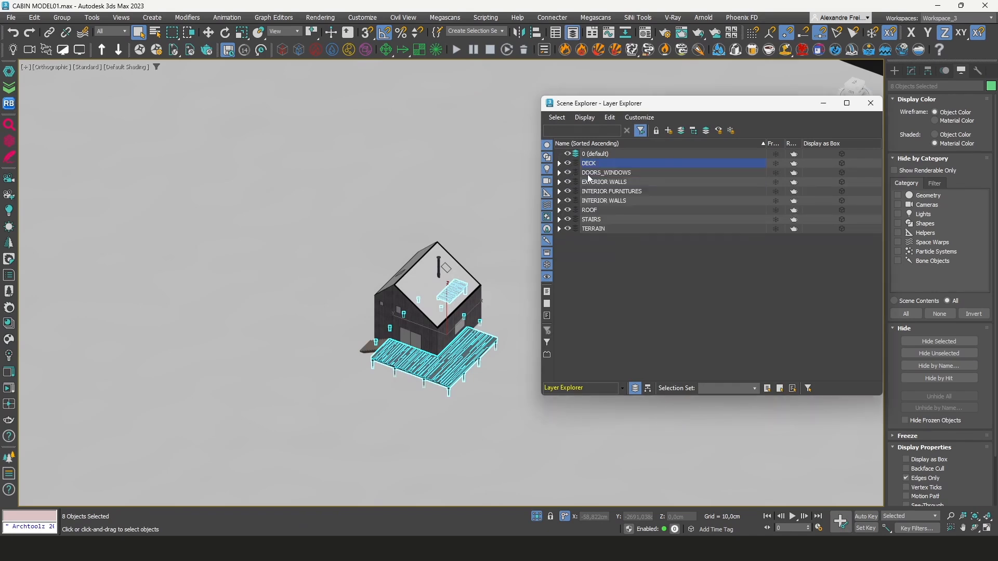
click(563, 173)
click(568, 163)
Expand the DOORS_WINDOWS layer and select all of its objects
click(560, 172)
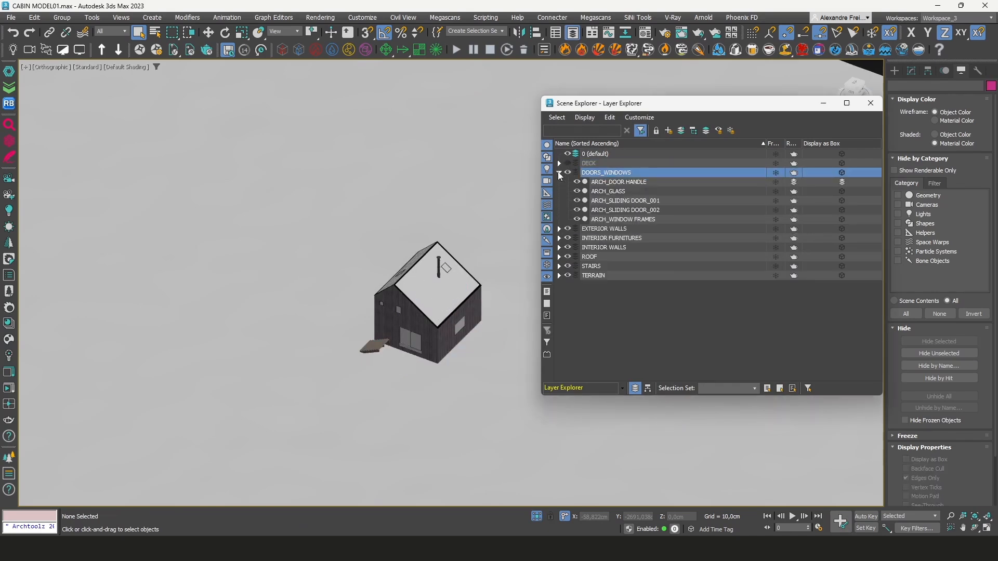
click(603, 187)
shift+click(610, 219)
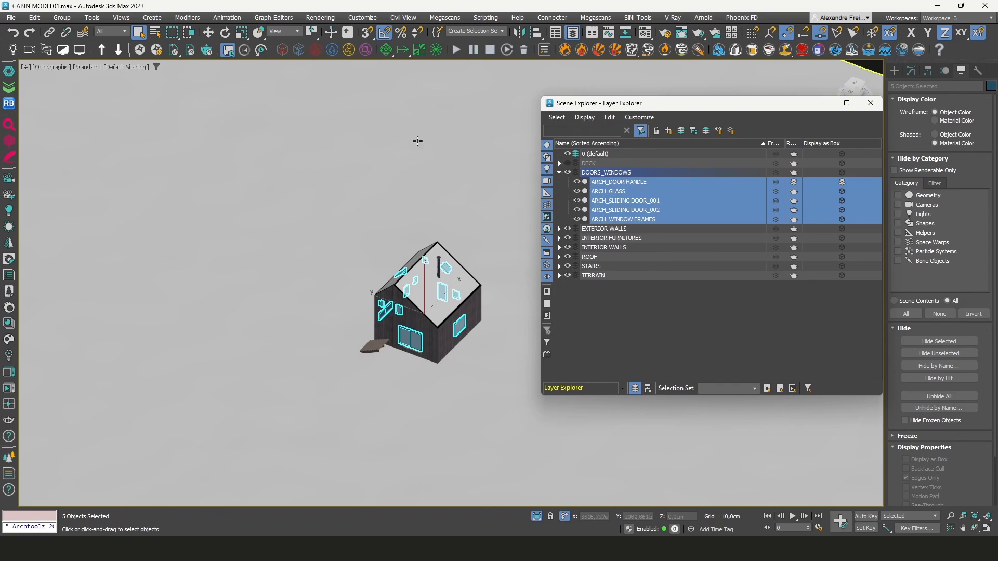
Start an Export Selected for the door and window objects
click(11, 17)
mouse_move(52, 170)
click(154, 183)
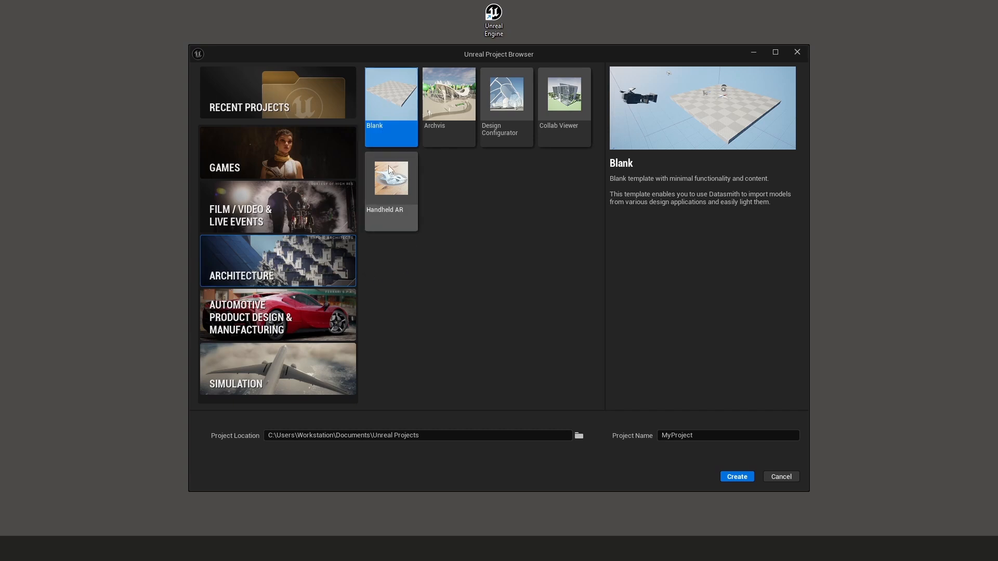
In Unreal Engine's project browser, set the Blank project's location to the UE5_CABIN folder on the Desktop
drag(695, 435, 660, 437)
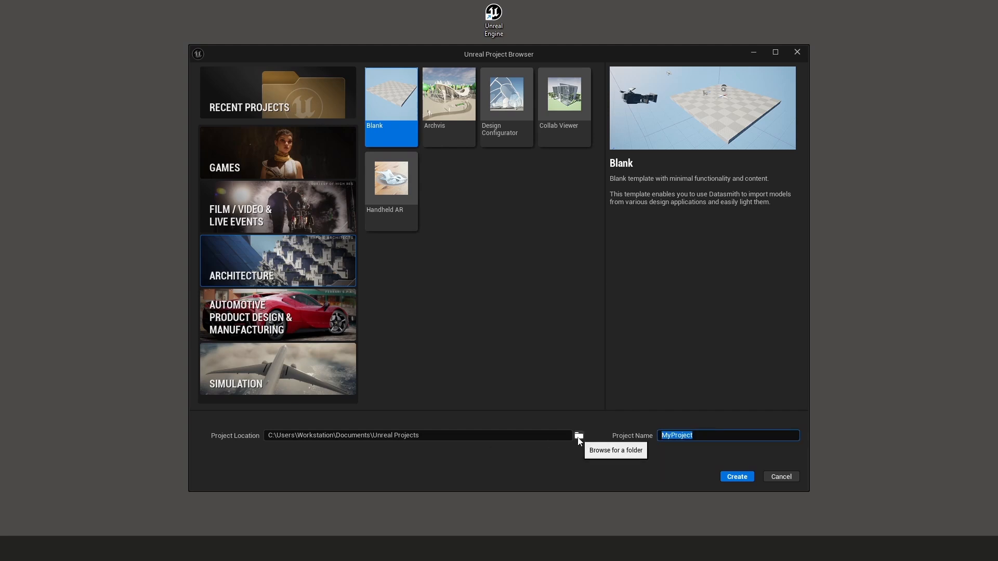
click(579, 439)
click(461, 286)
text(C:\Users\Workstation\Desktop\UE5_CABIN\02_ASSETS\FBX_CABIN)
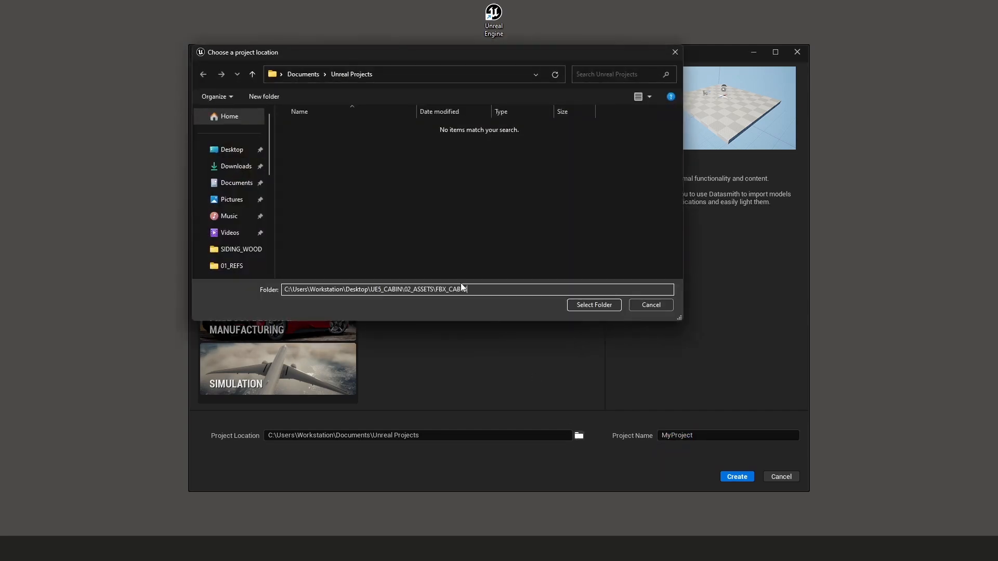
key(Return)
click(379, 78)
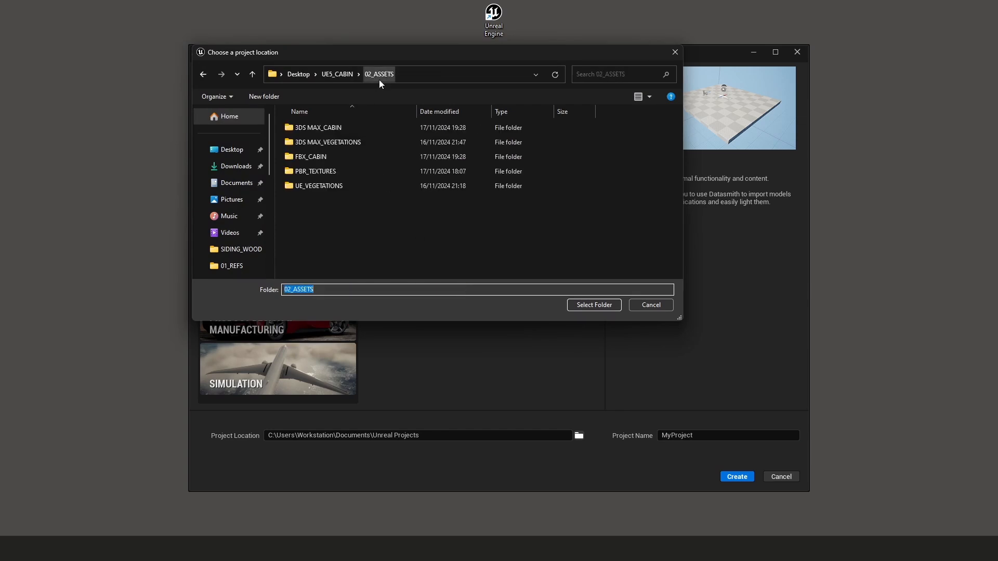
click(337, 75)
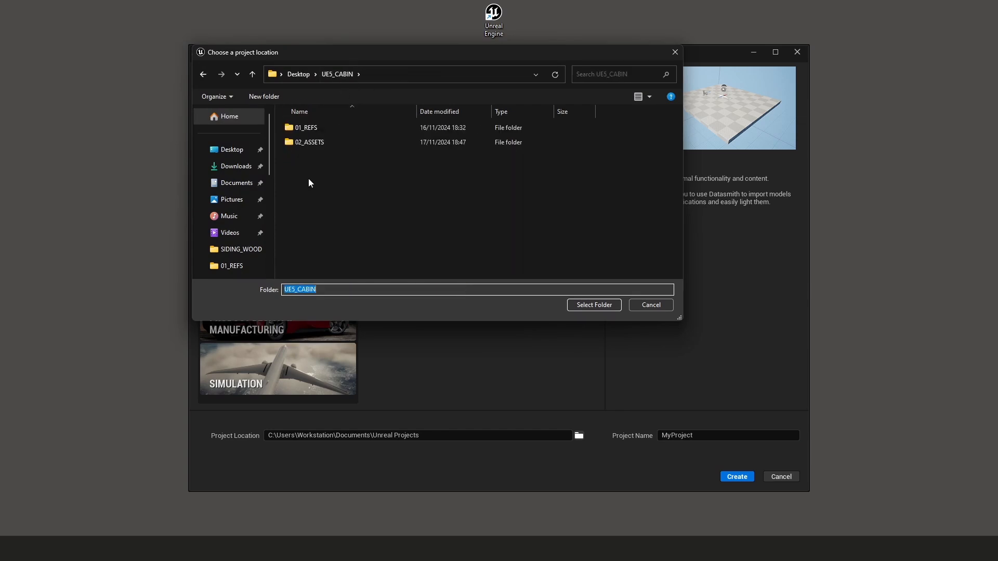
click(583, 308)
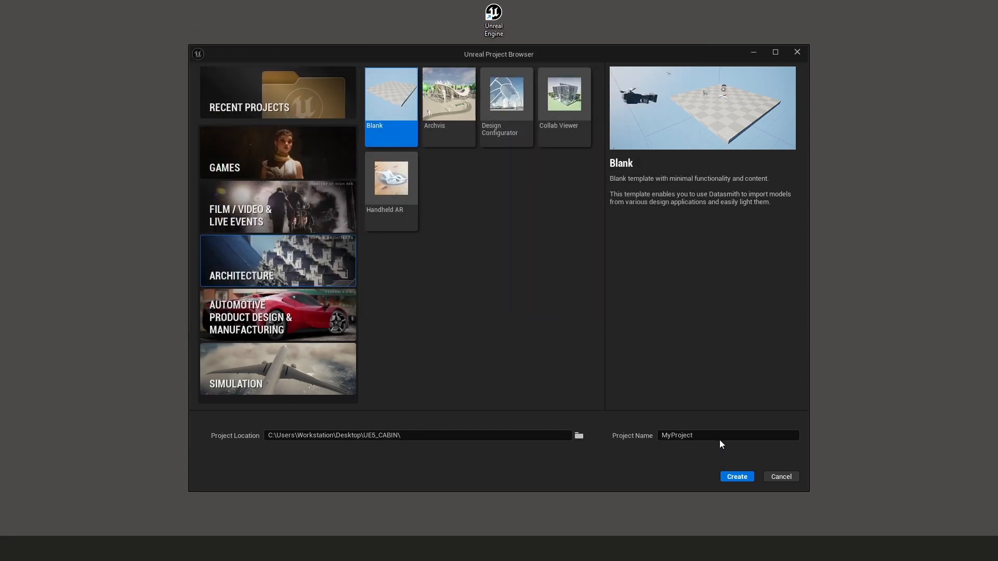
Name the new project CABIN and create it
click(717, 435)
key(BackSpace)
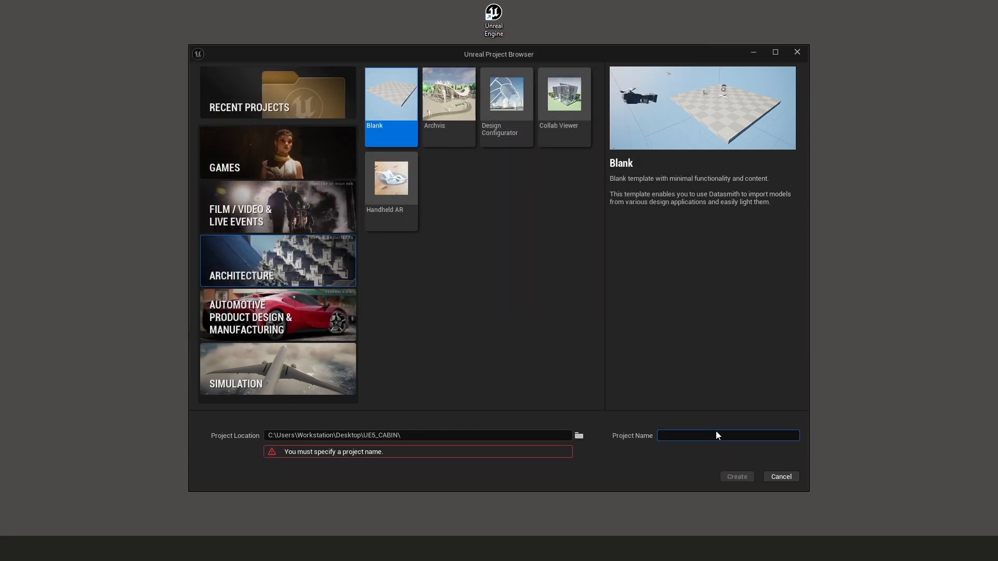
text(CABIN)
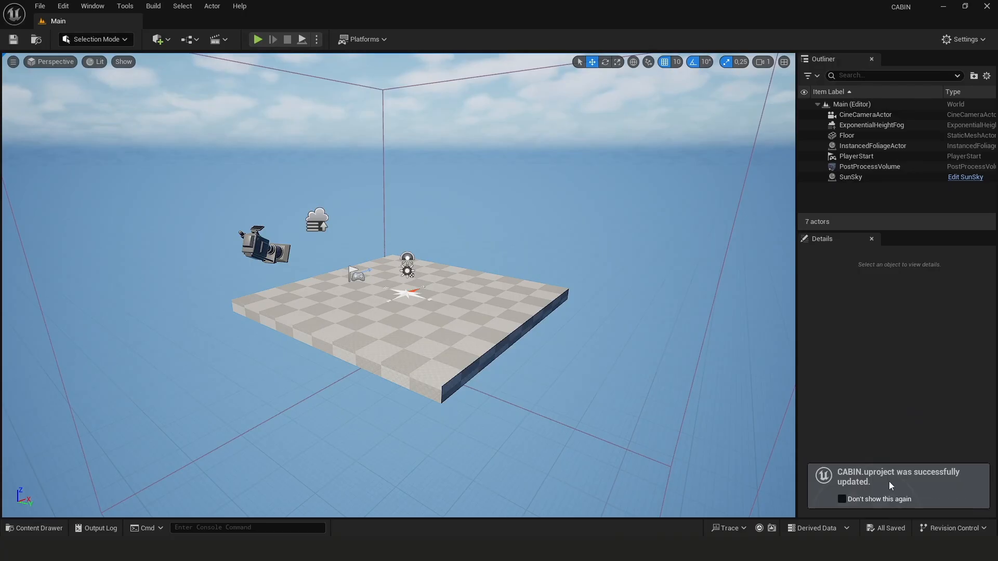
Delete the floor and the player start from the default level
right_drag(513, 308, 624, 291)
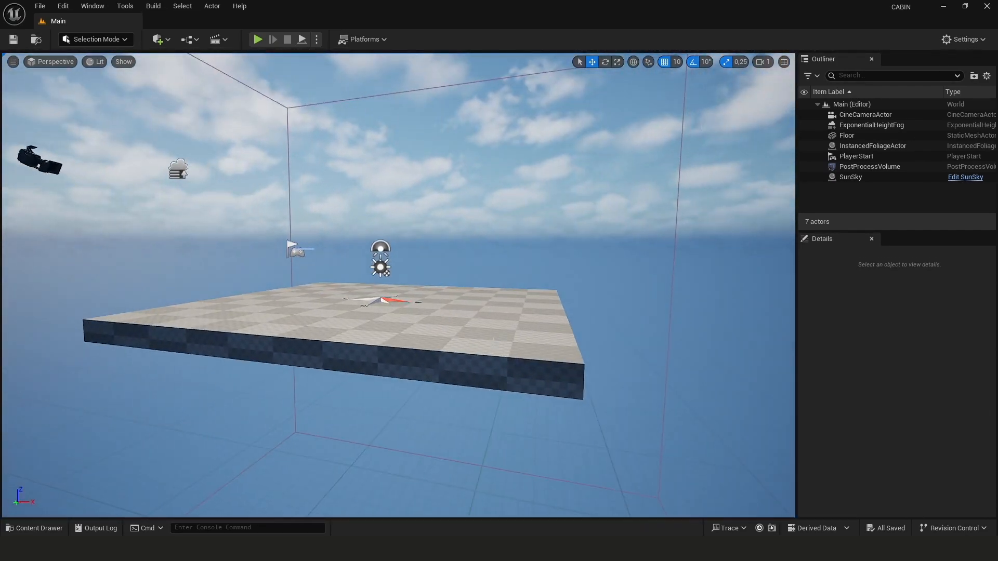
click(492, 341)
key(Delete)
right_drag(492, 340, 353, 265)
click(440, 300)
key(Delete)
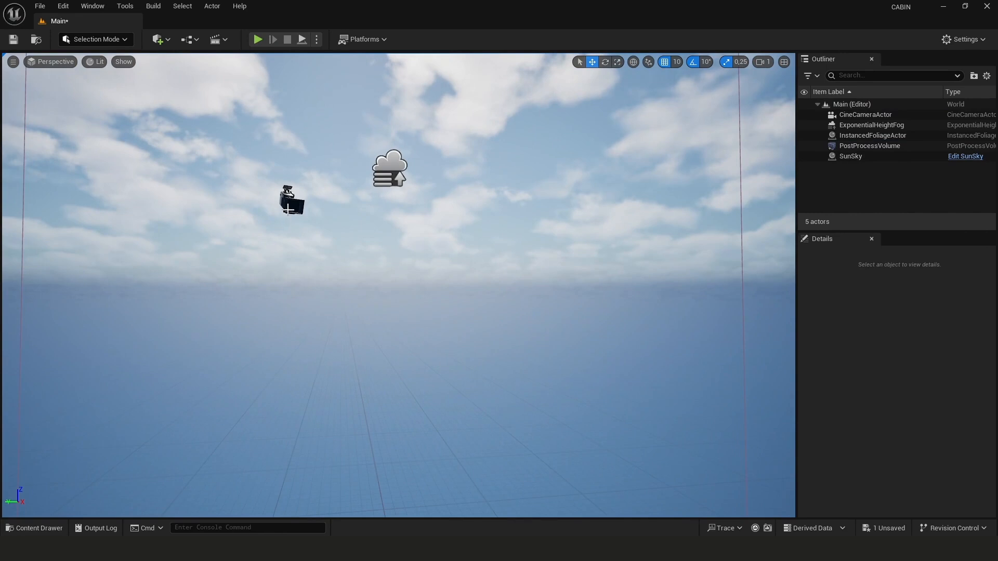
Remove the cine camera and instanced foliage actors from the level
click(287, 200)
right_drag(285, 190, 426, 270)
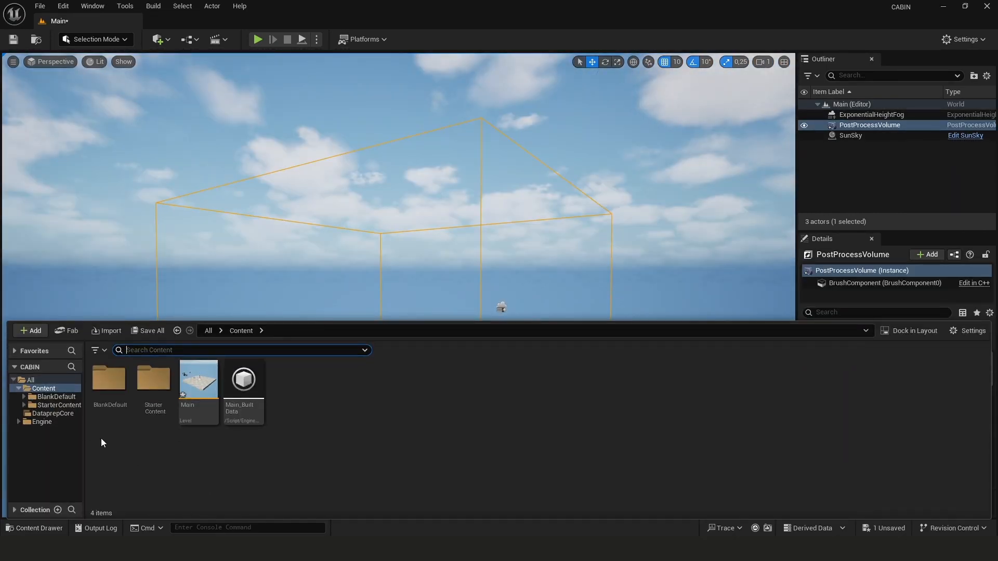
Create a new folder named GEOMETRIES in the project's Content folder
right_click(133, 448)
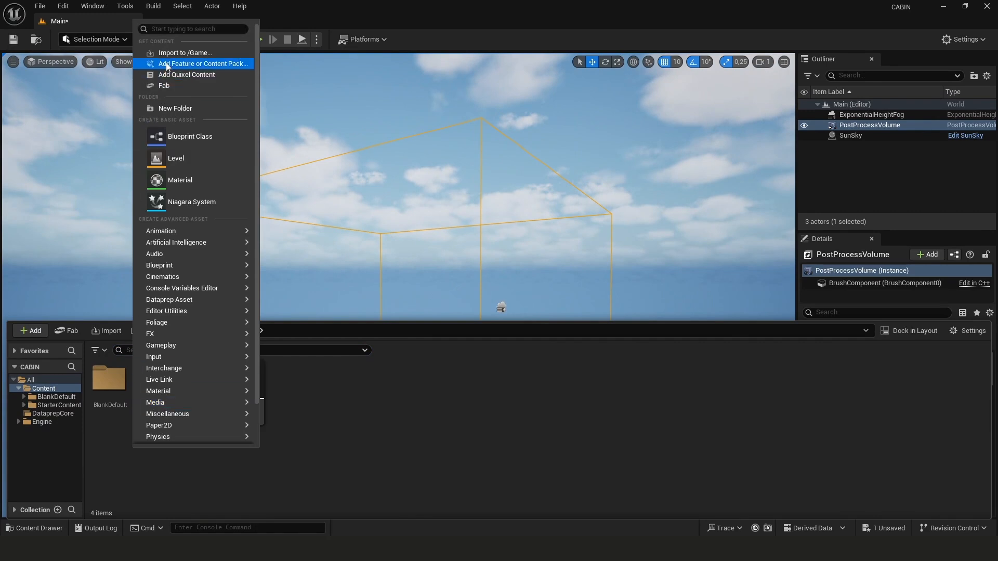
click(175, 108)
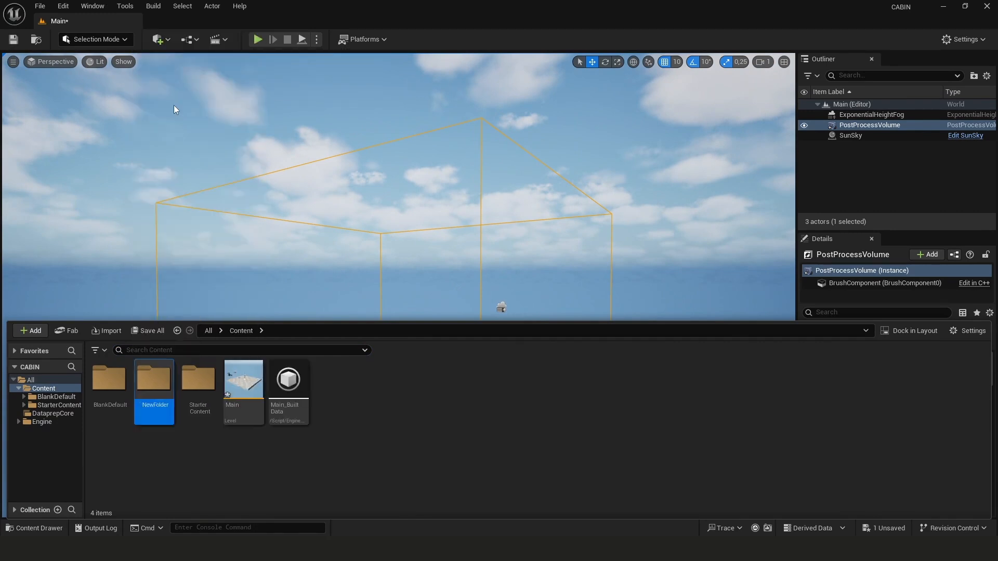
text(GEOM)
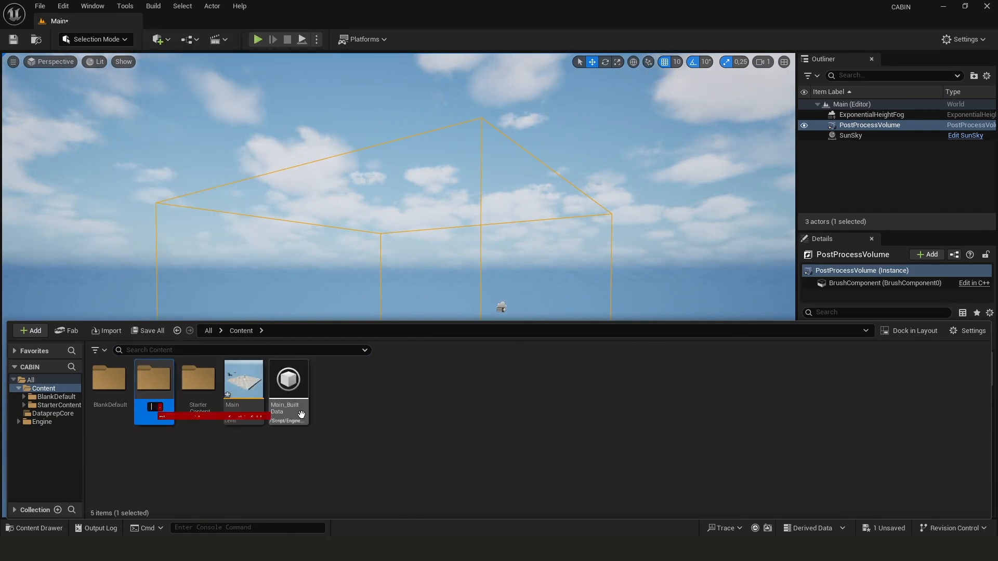
text(ETR)
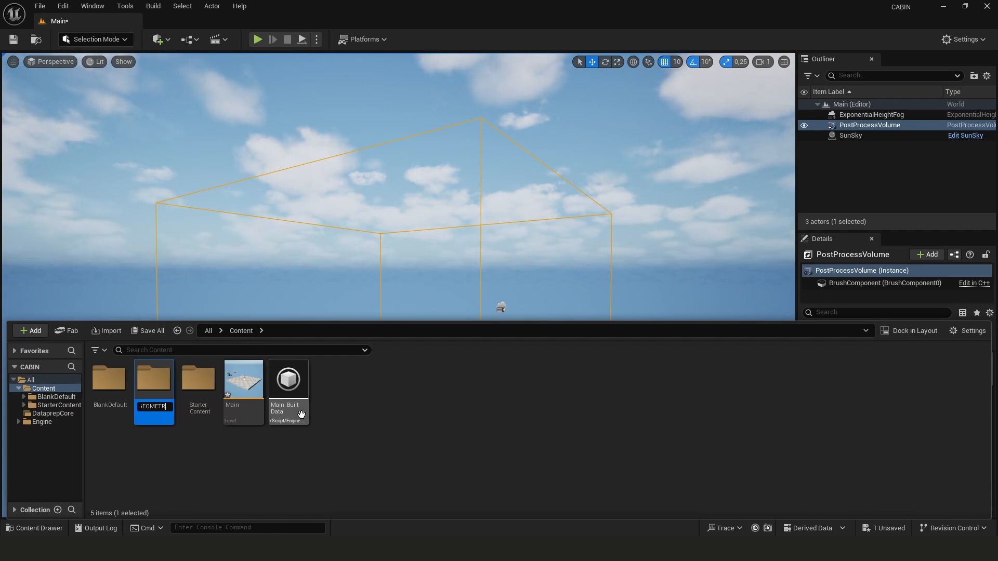
text(IES)
key(Return)
Open the GEOMETRIES folder and start importing all FBX files from Desktop > UE5_CABIN > 02_ASSETS > FBX_CABIN
double_click(148, 391)
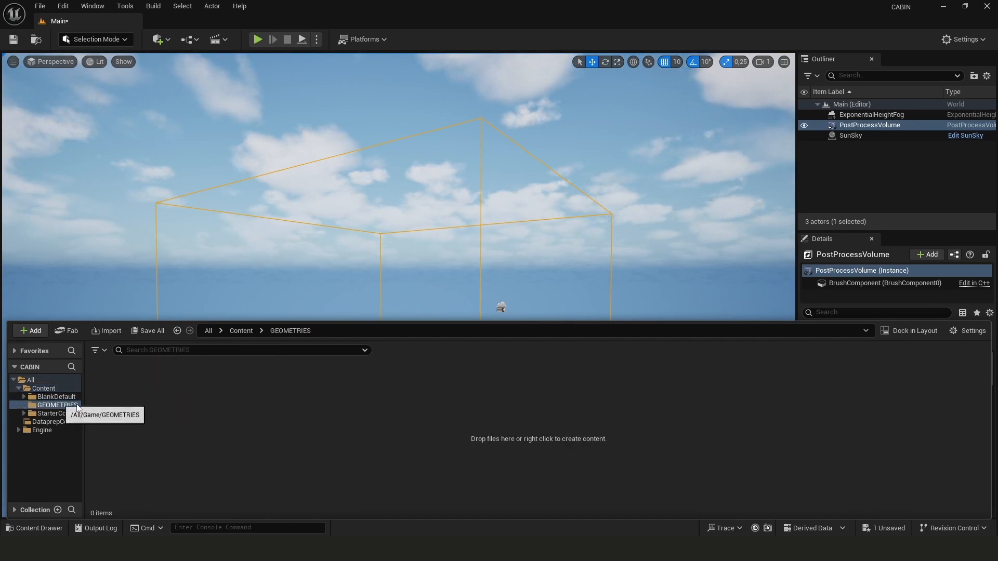
right_click(171, 401)
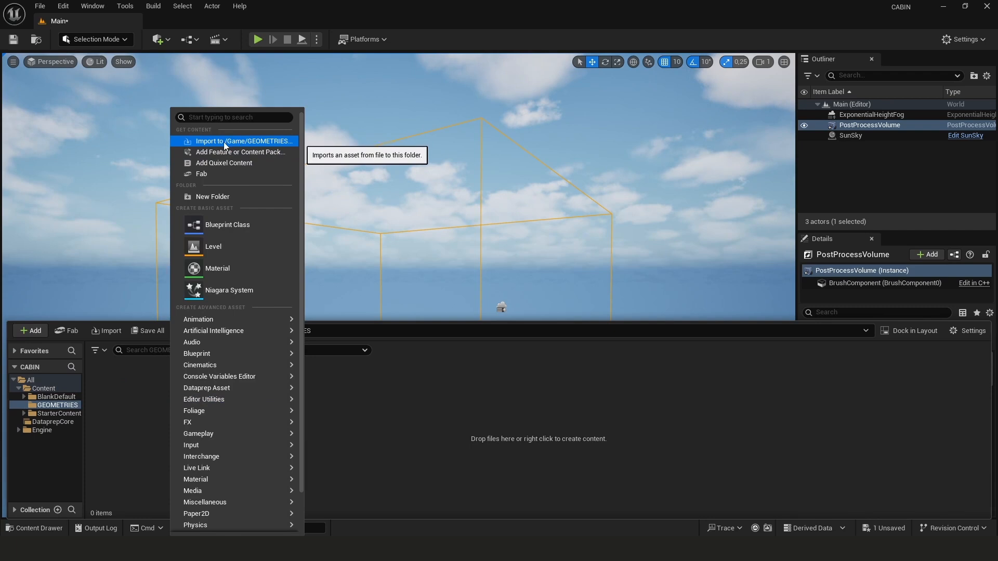
click(238, 144)
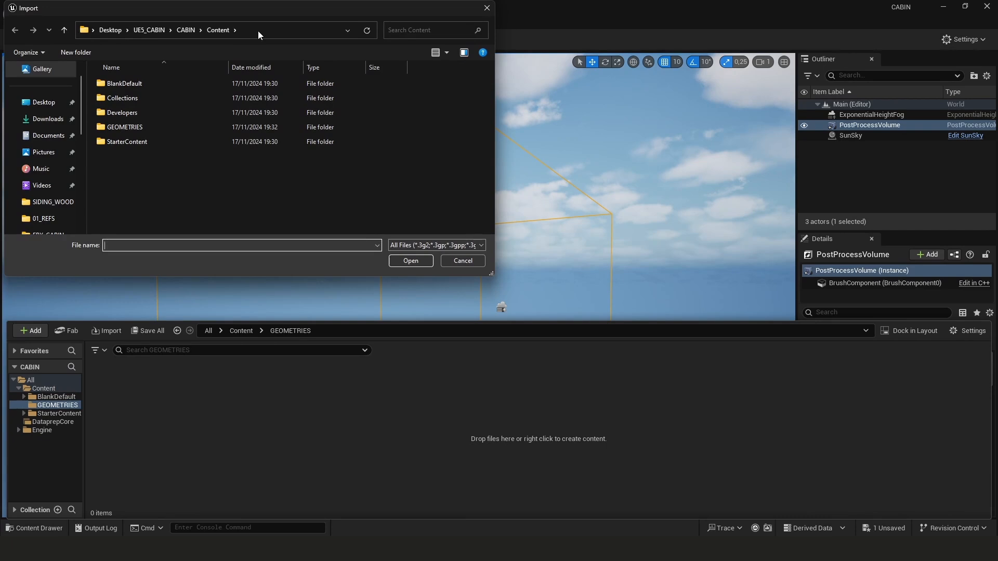
click(258, 30)
click(182, 32)
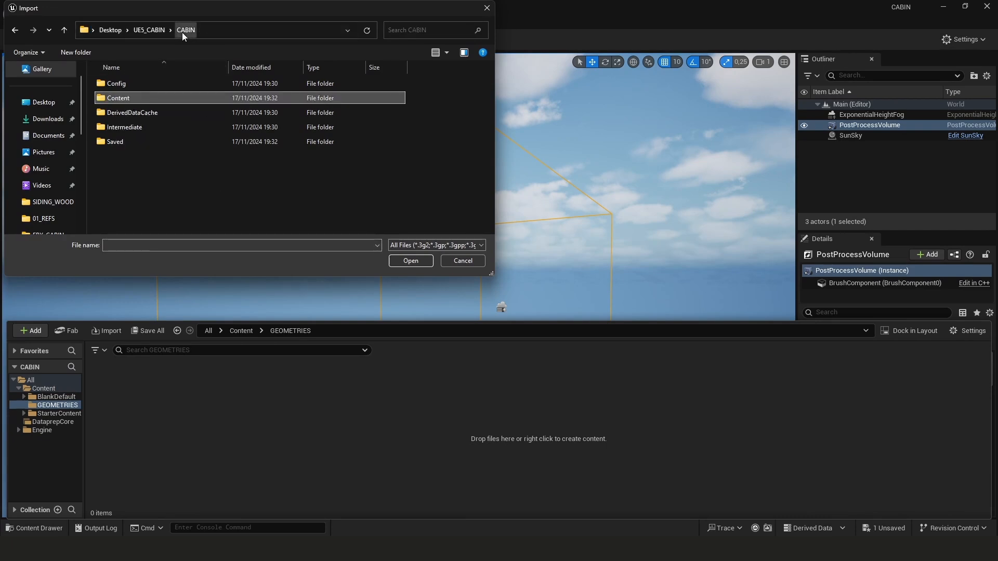
click(162, 28)
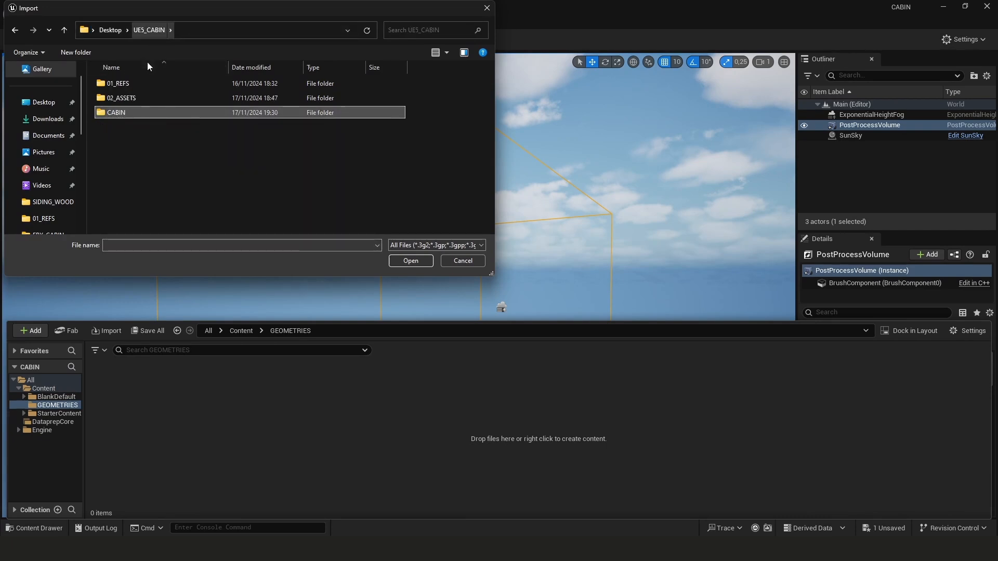
double_click(125, 99)
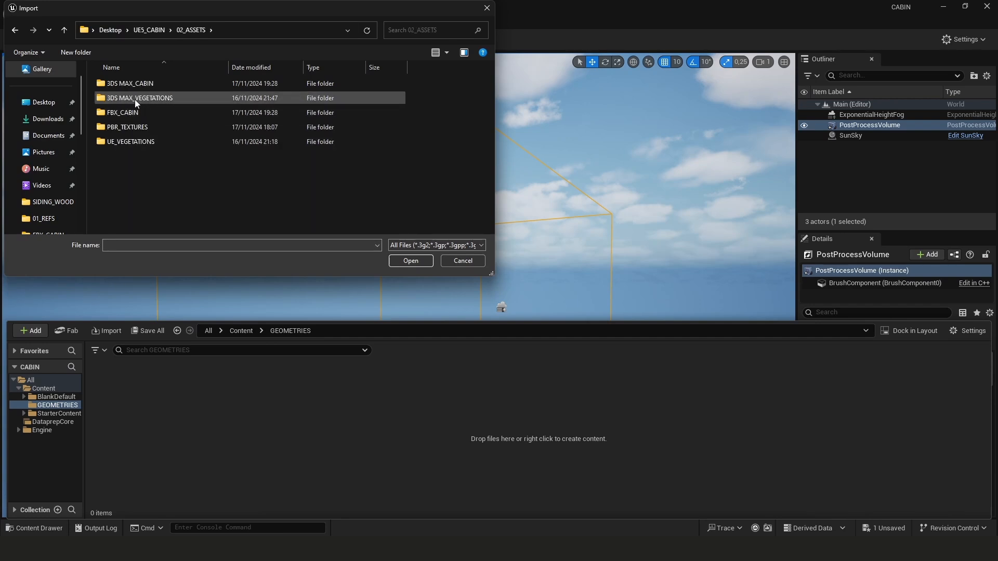
double_click(134, 116)
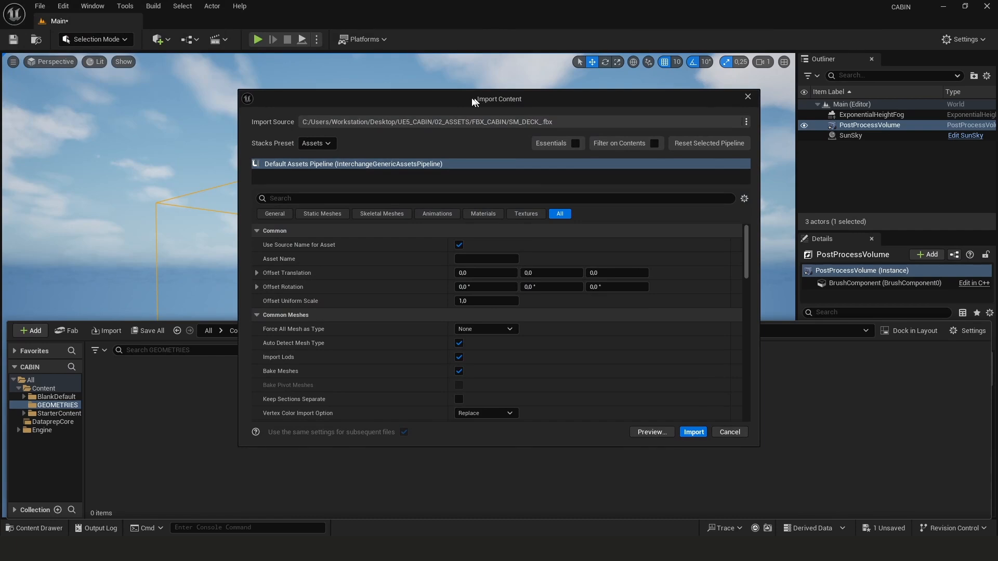
drag(473, 101, 434, 88)
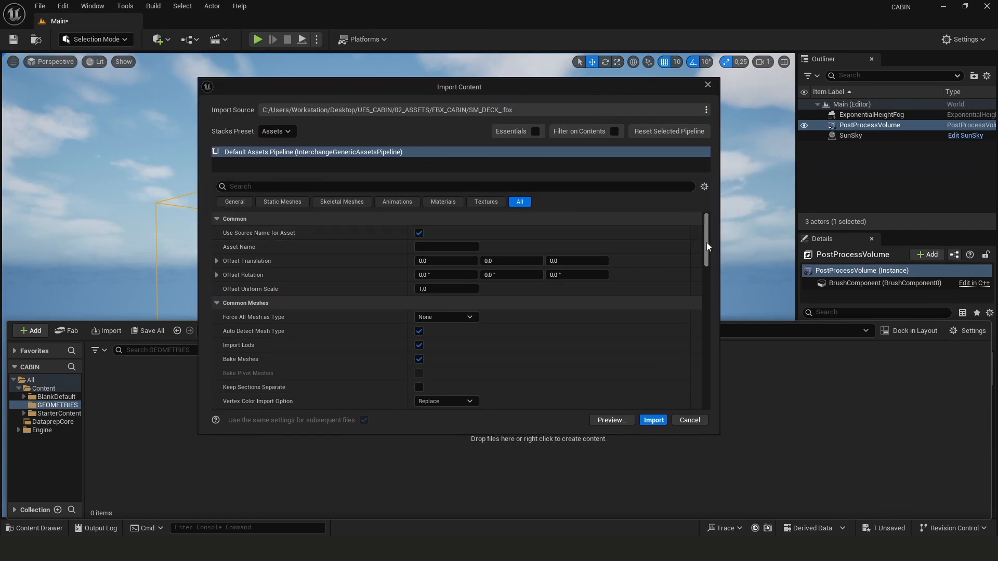
Examine the common mesh and build options in the import settings
drag(708, 246, 712, 261)
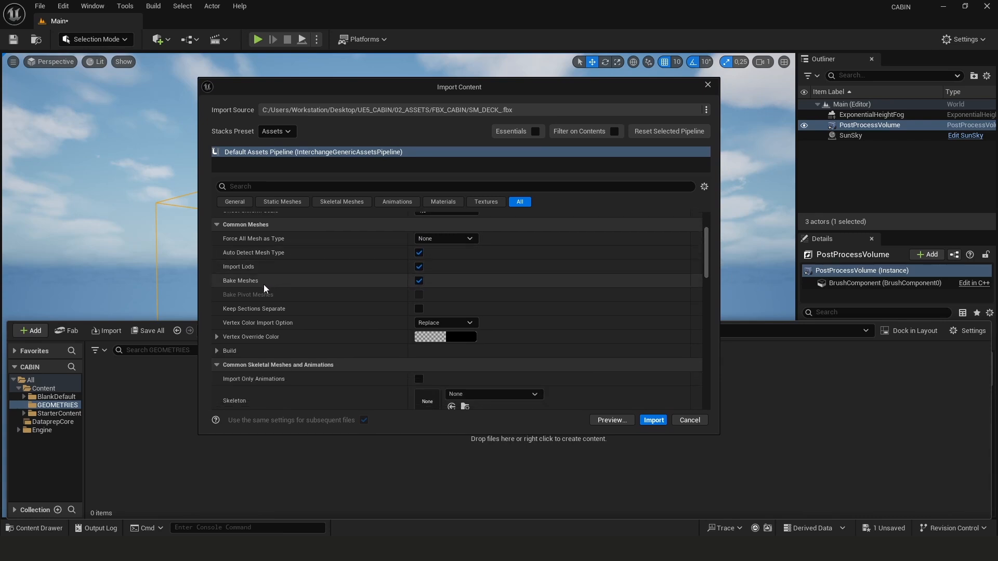
scroll(254, 291, down, 1)
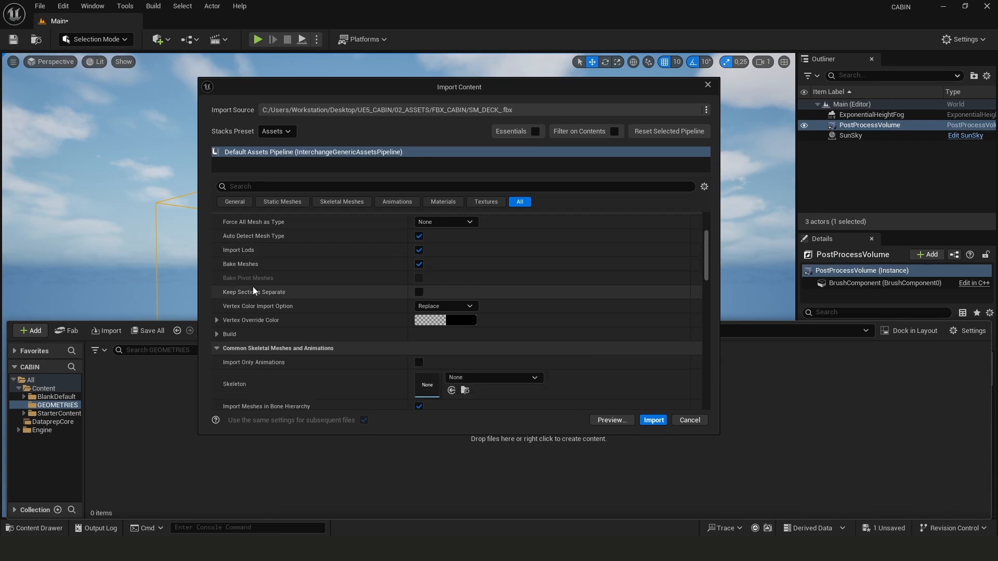
click(220, 337)
scroll(219, 337, down, 3)
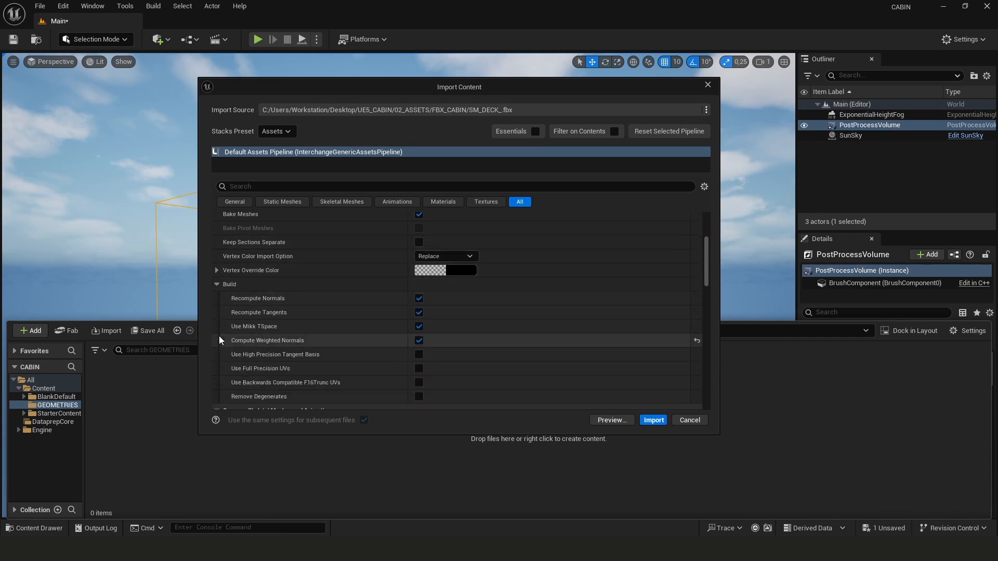
scroll(219, 341, up, 2)
click(217, 304)
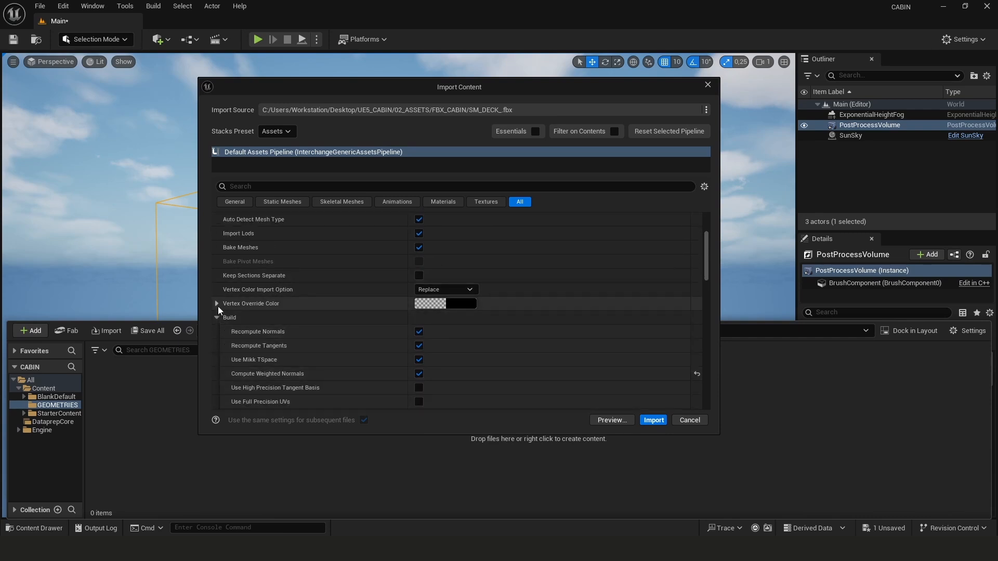
click(217, 304)
scroll(218, 304, up, 2)
scroll(217, 304, down, 5)
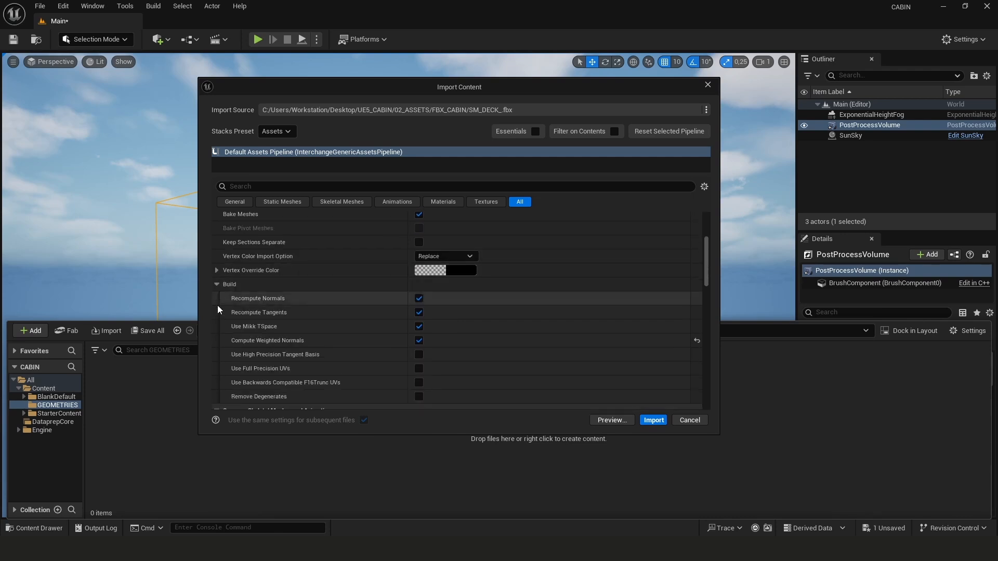
scroll(217, 305, up, 5)
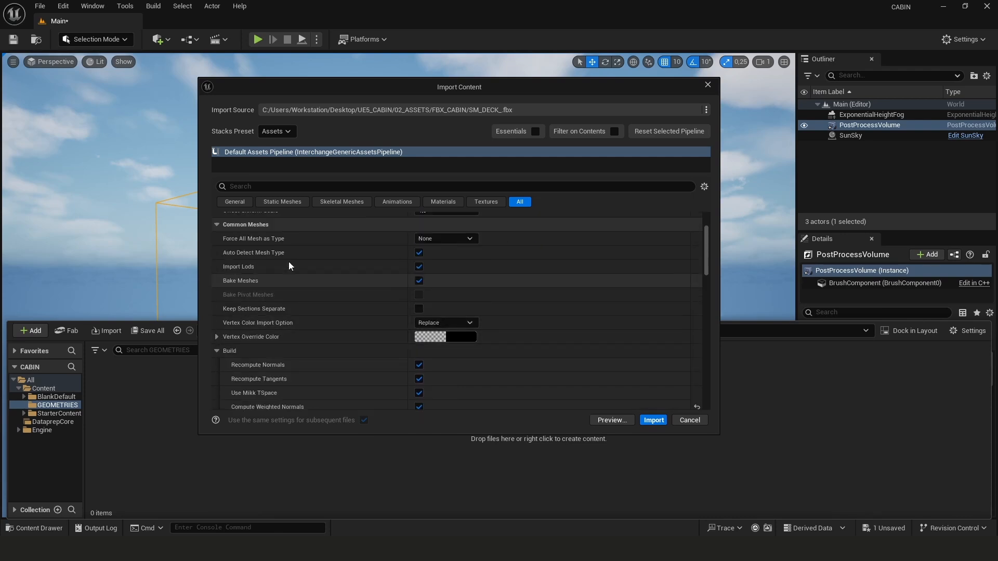
scroll(411, 312, down, 10)
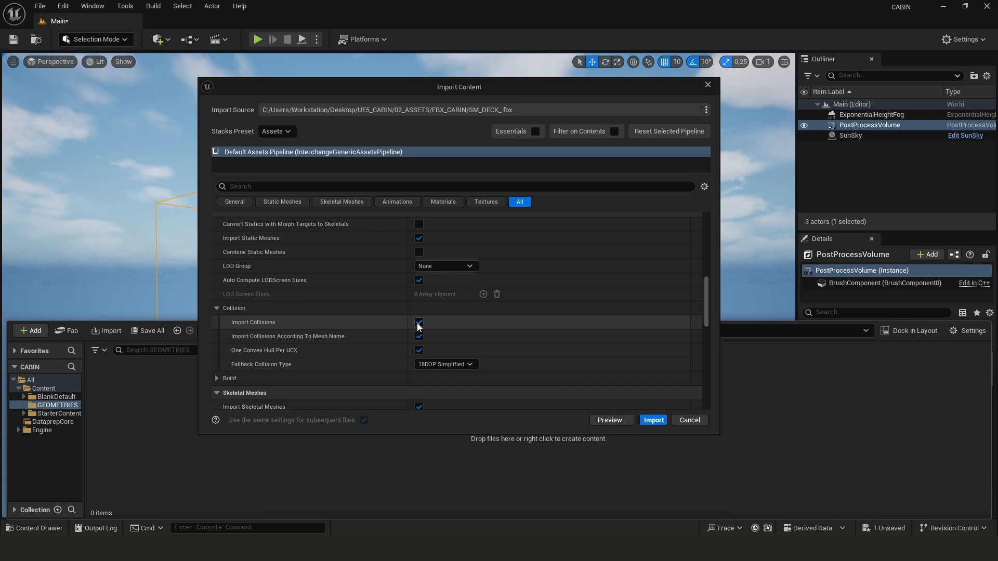
Turn off Import Collisions and Build Nanite for the static meshes in the import settings
click(418, 323)
scroll(332, 333, down, 2)
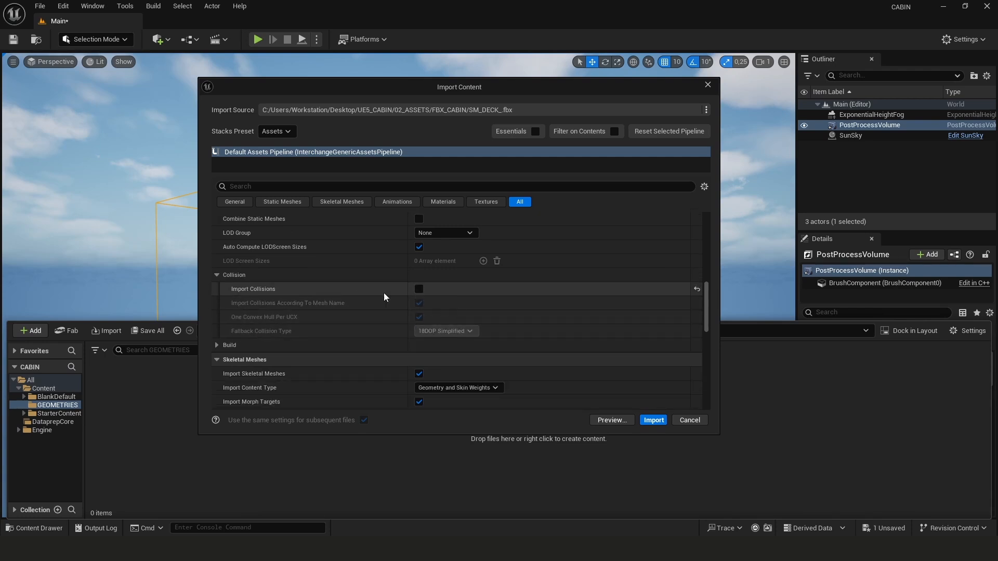
scroll(251, 328, down, 1)
click(218, 329)
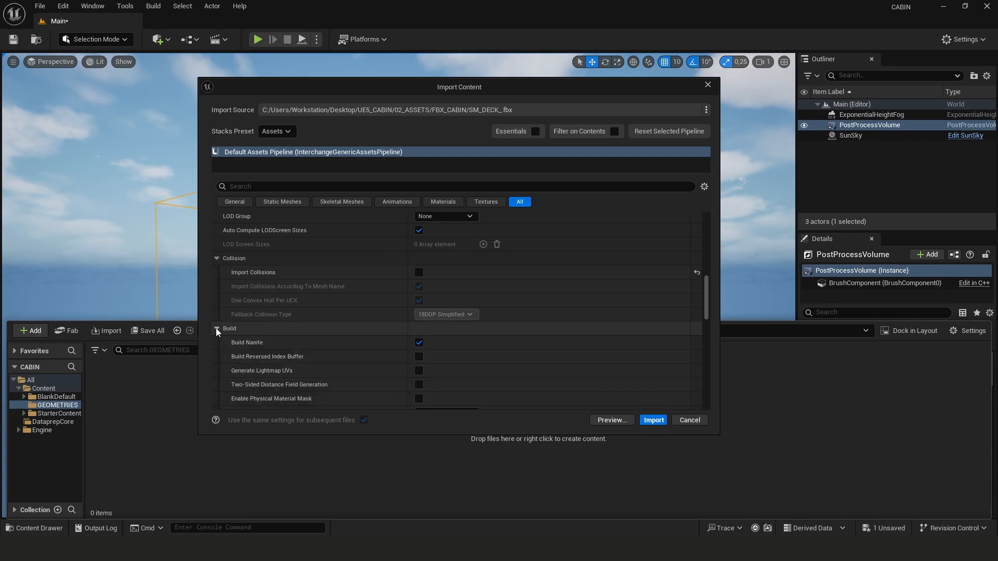
scroll(217, 332, down, 2)
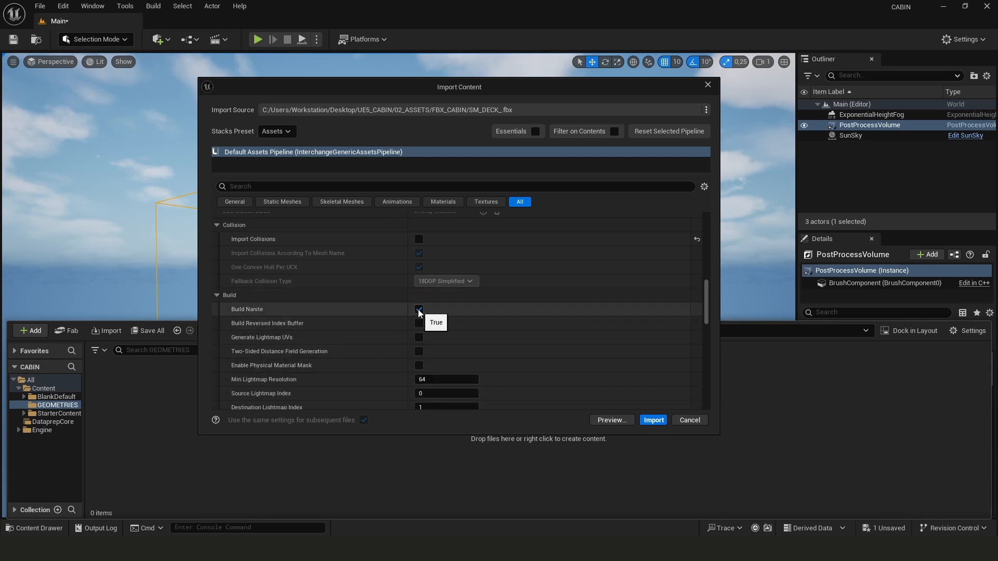
Turn off importing skeletal meshes and animations in the import settings
scroll(276, 318, down, 6)
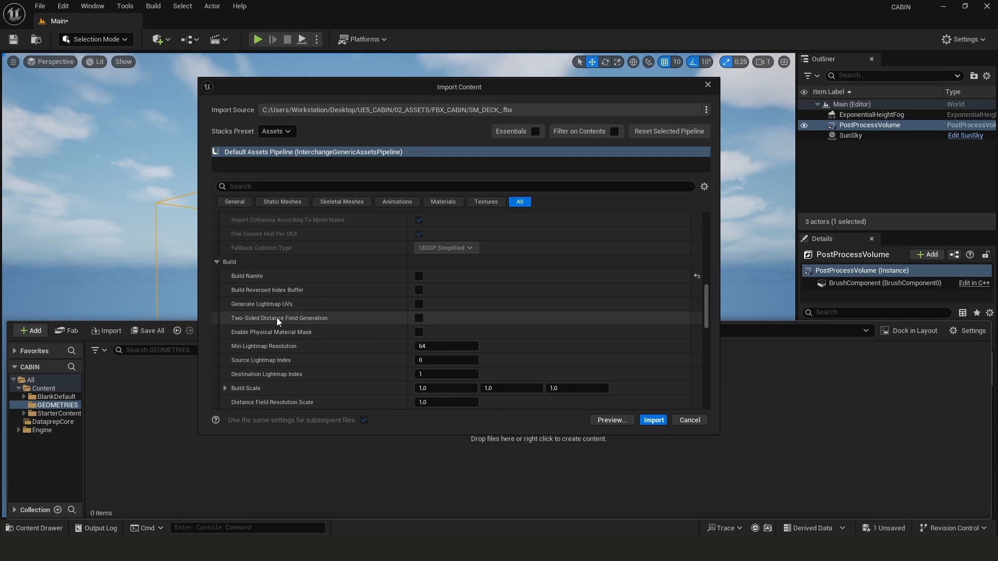
scroll(240, 294, down, 4)
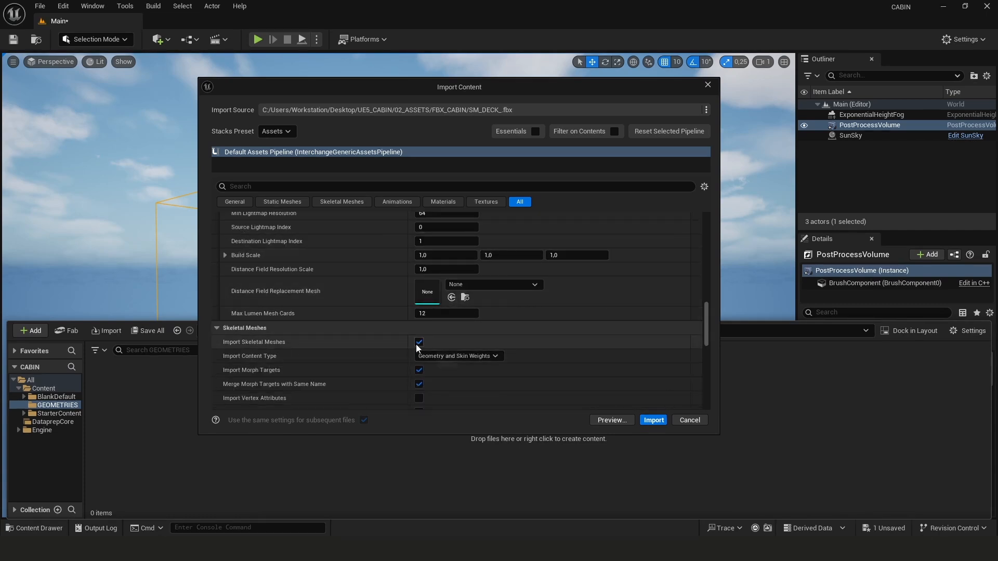
scroll(314, 341, down, 3)
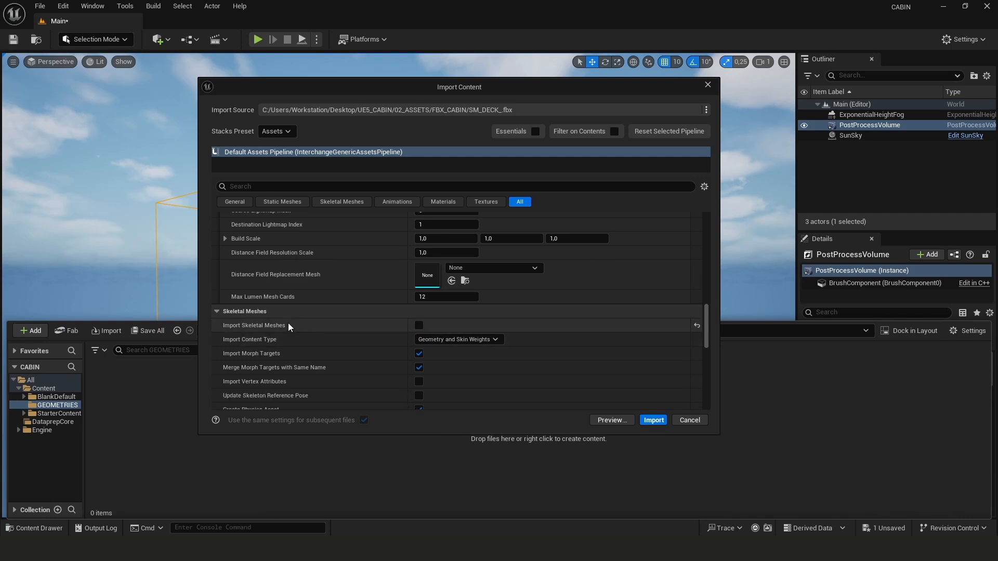
scroll(289, 304, down, 7)
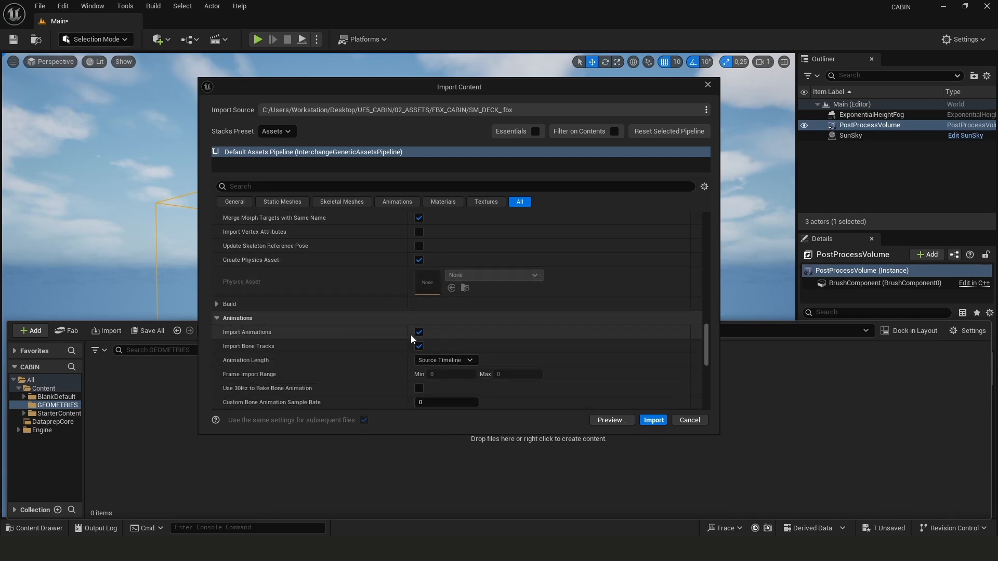
click(419, 332)
Review the material and texture options, import the FBX files, and select the Deck_Wood material
scroll(313, 329, down, 1)
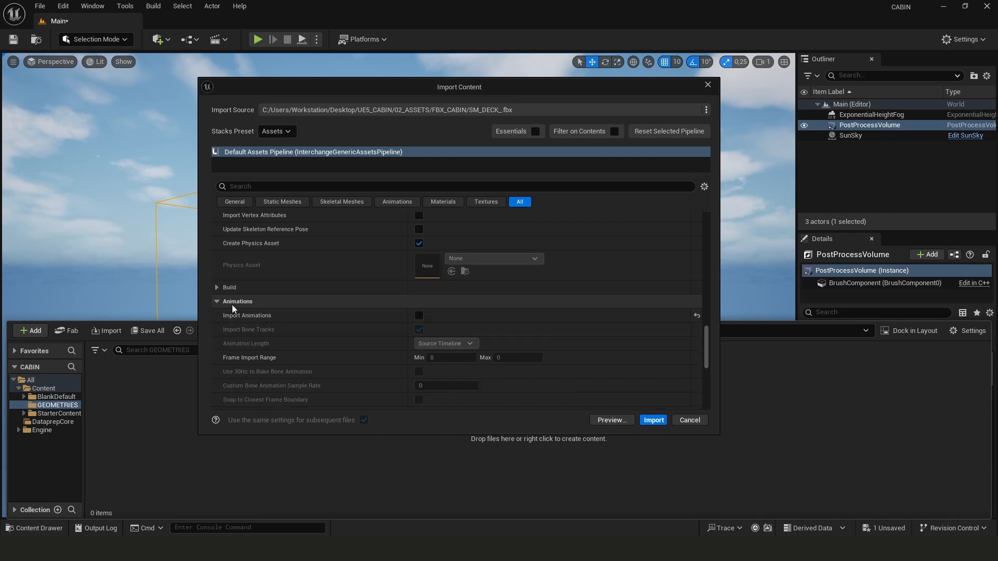
scroll(267, 319, down, 7)
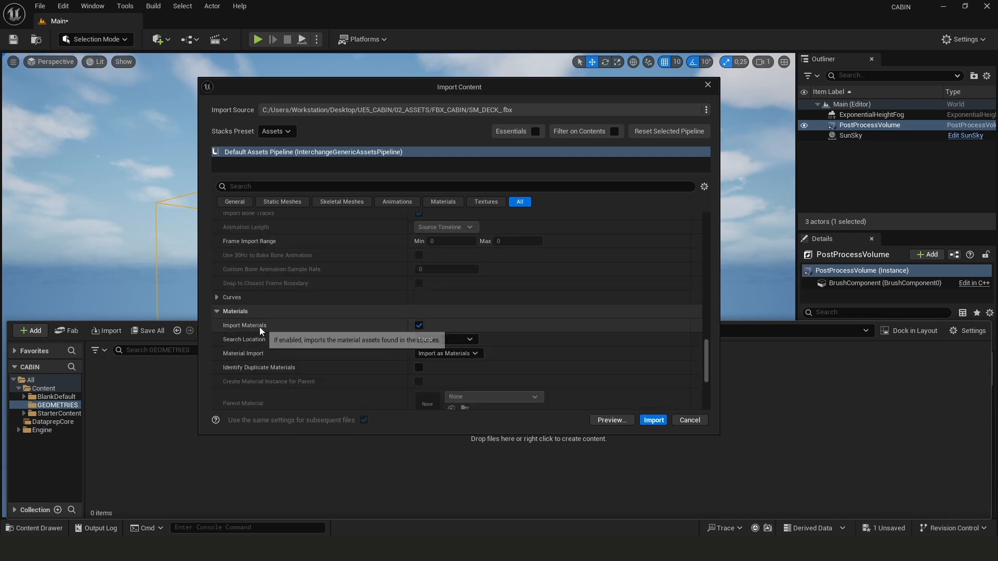
scroll(284, 321, down, 6)
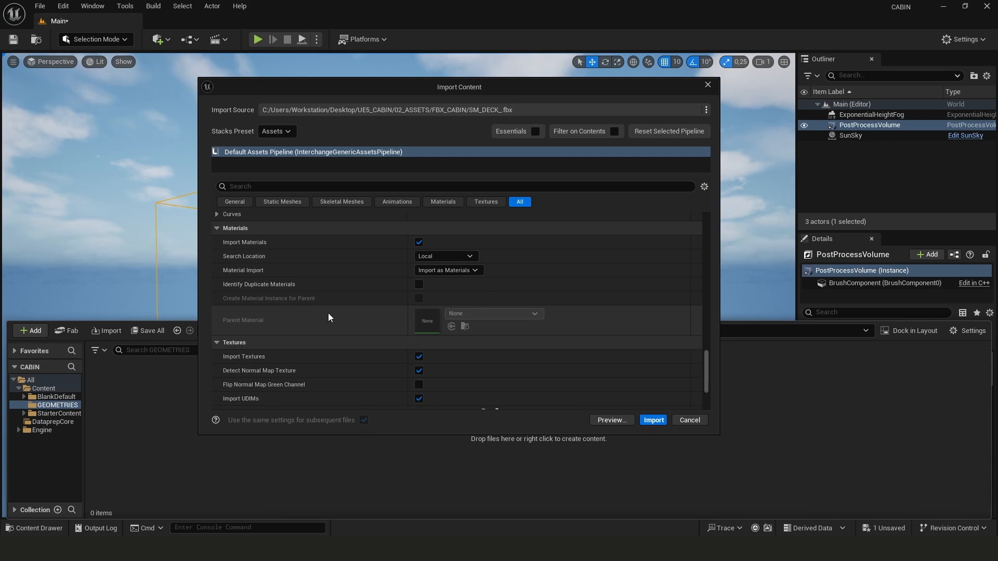
scroll(274, 327, down, 7)
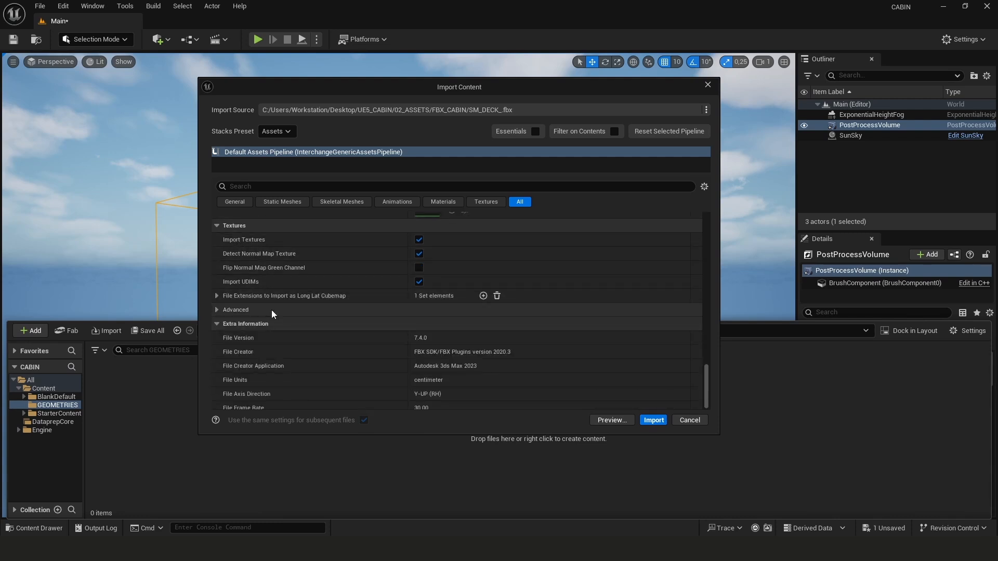
scroll(265, 321, up, 6)
scroll(288, 321, up, 20)
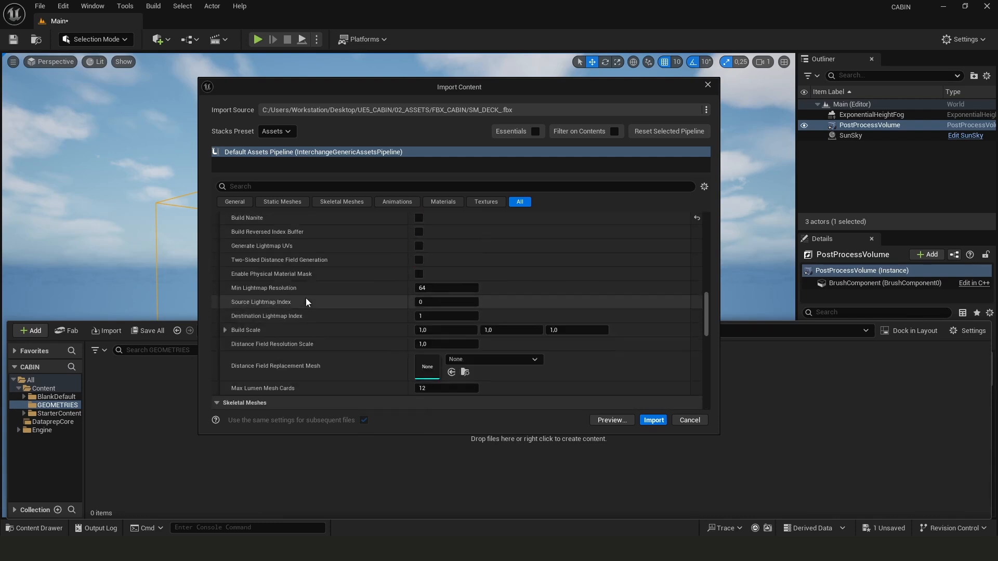
scroll(323, 295, up, 4)
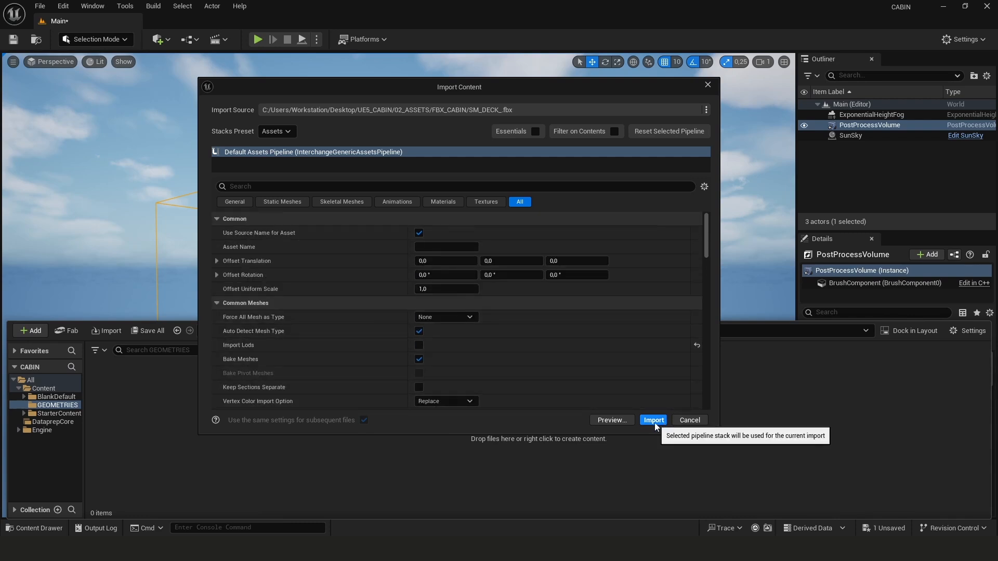
click(654, 421)
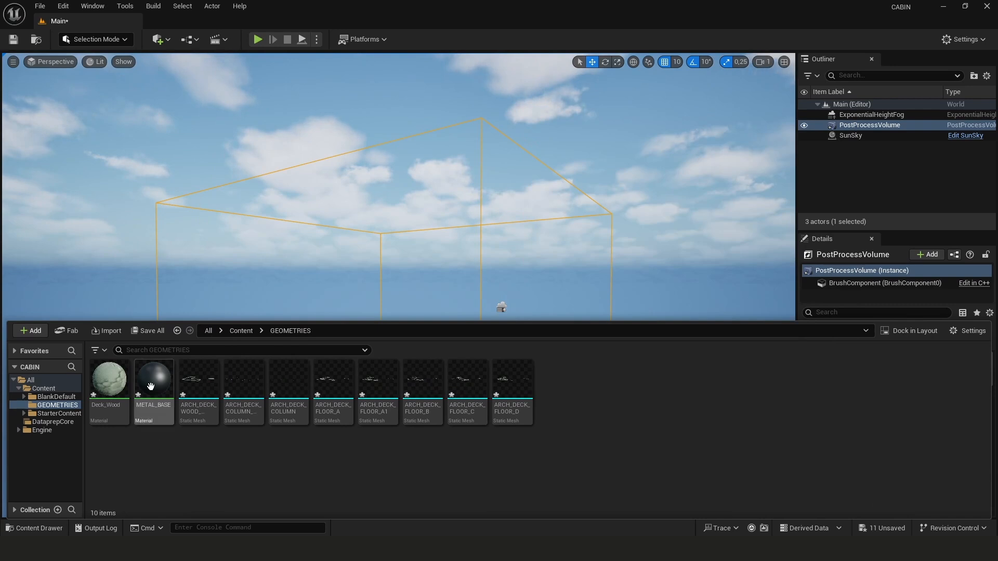
click(116, 387)
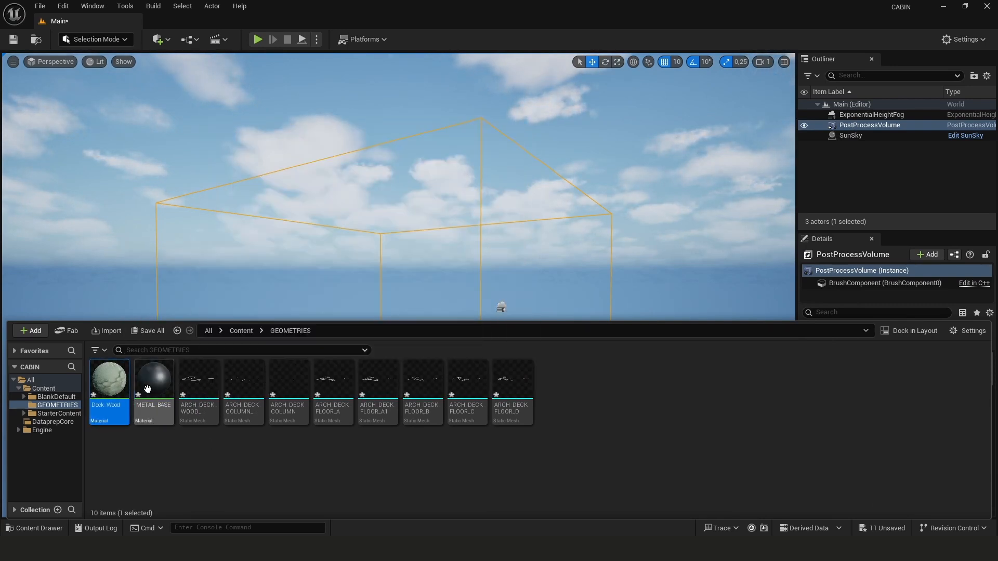
Create a new folder named SM_DECK inside the GEOMETRIES content folder
right_drag(312, 250, 333, 260)
click(34, 528)
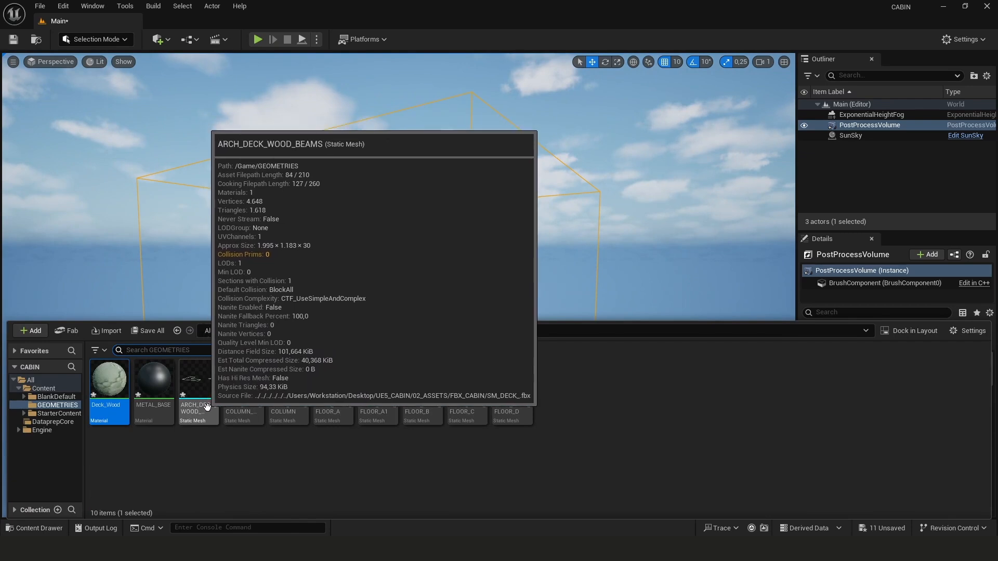
right_click(168, 466)
click(60, 406)
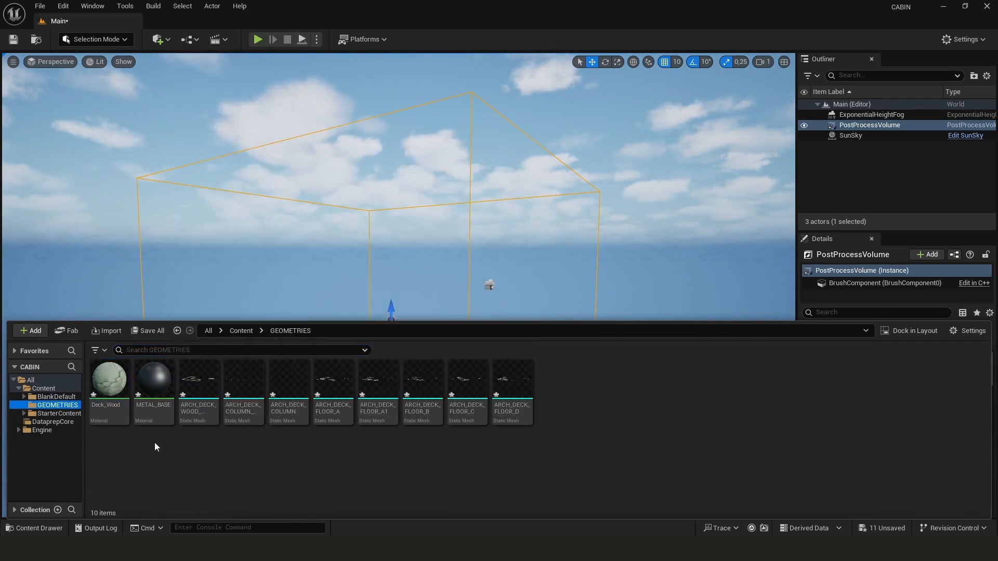
right_click(169, 457)
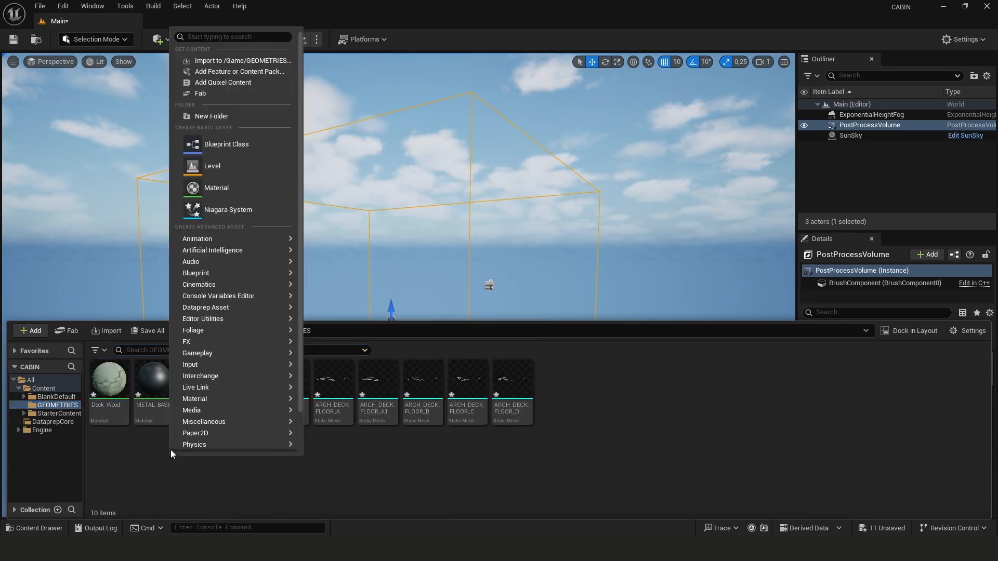
mouse_move(184, 276)
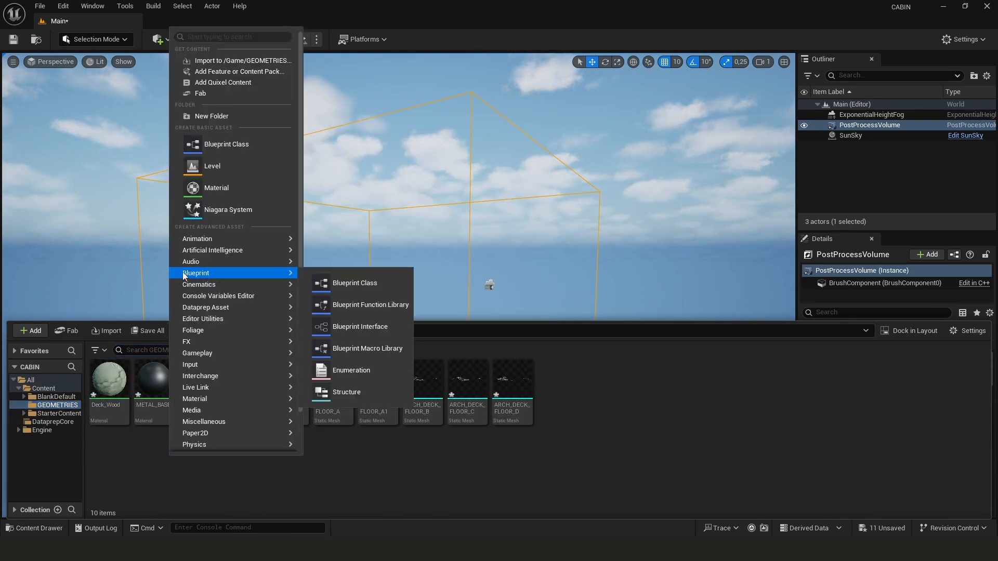
click(206, 116)
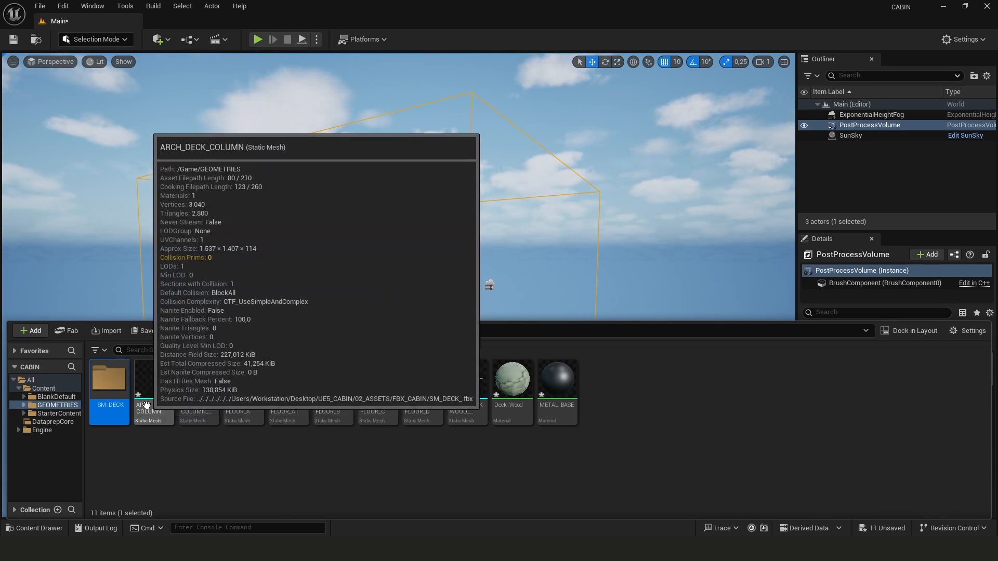
click(136, 415)
shift+click(557, 386)
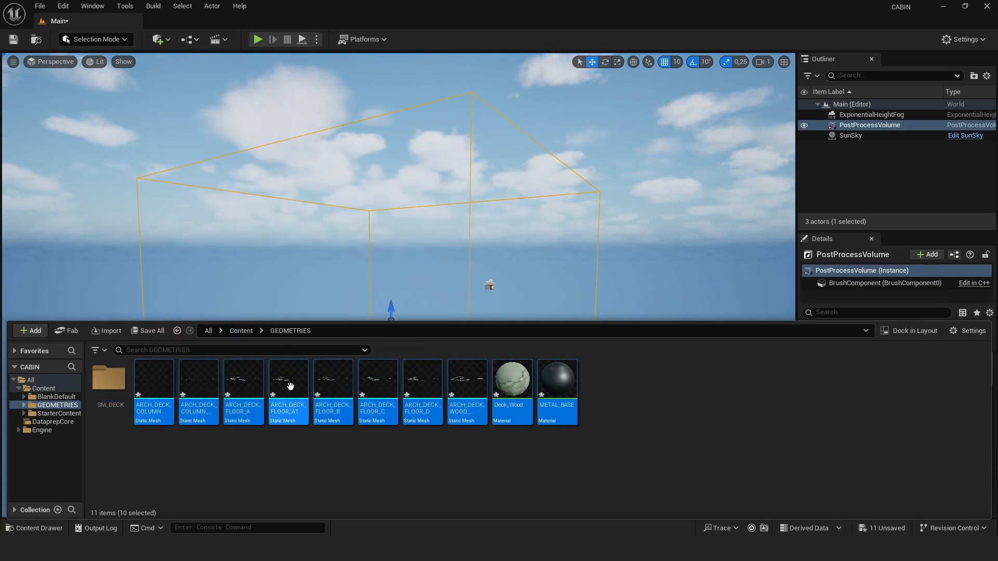
drag(287, 387, 290, 400)
key(ctrl+shift+s)
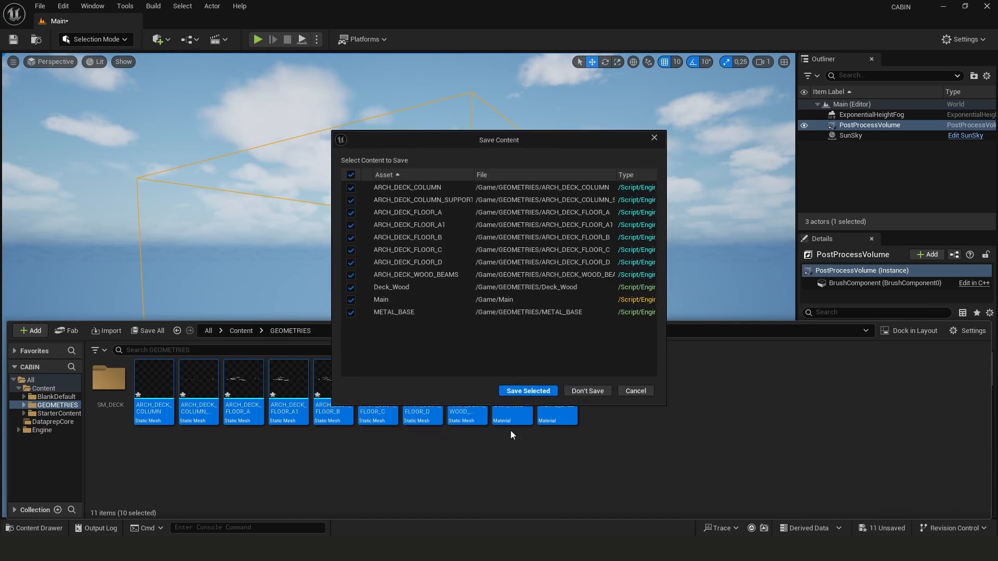
click(626, 394)
Move the eight ARCH_DECK static meshes into the SM_DECK folder
click(458, 391)
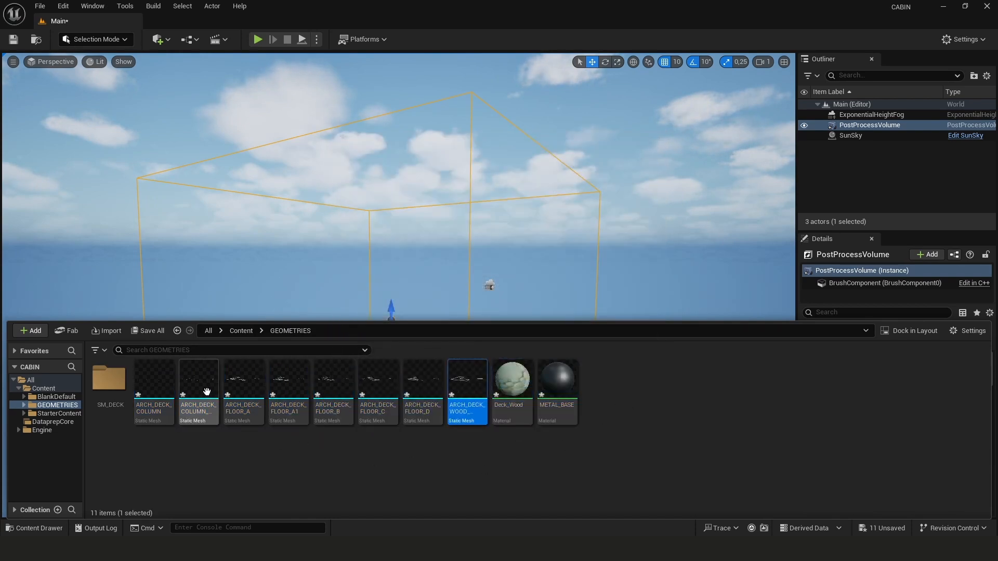
shift+click(151, 391)
drag(151, 390, 114, 392)
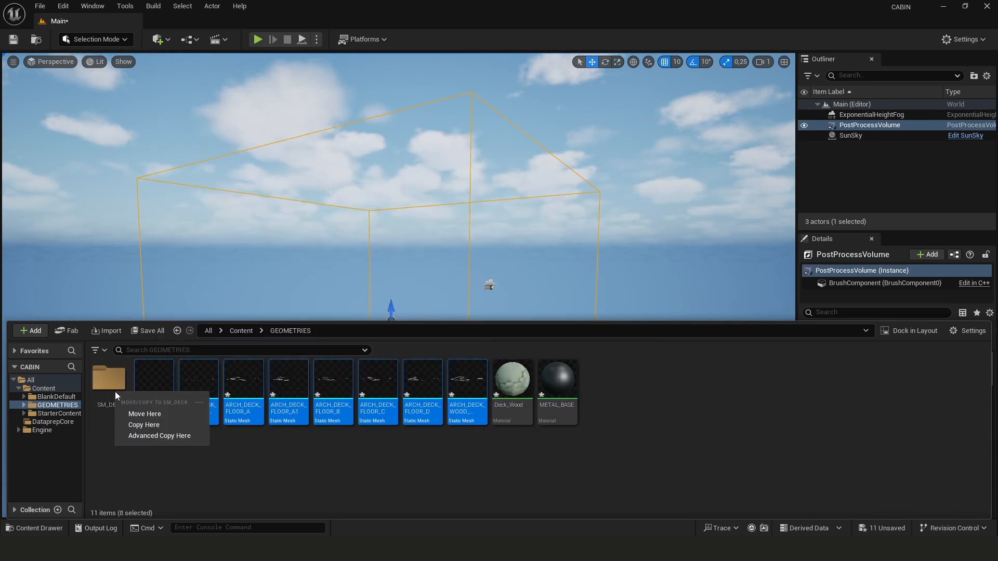
click(137, 417)
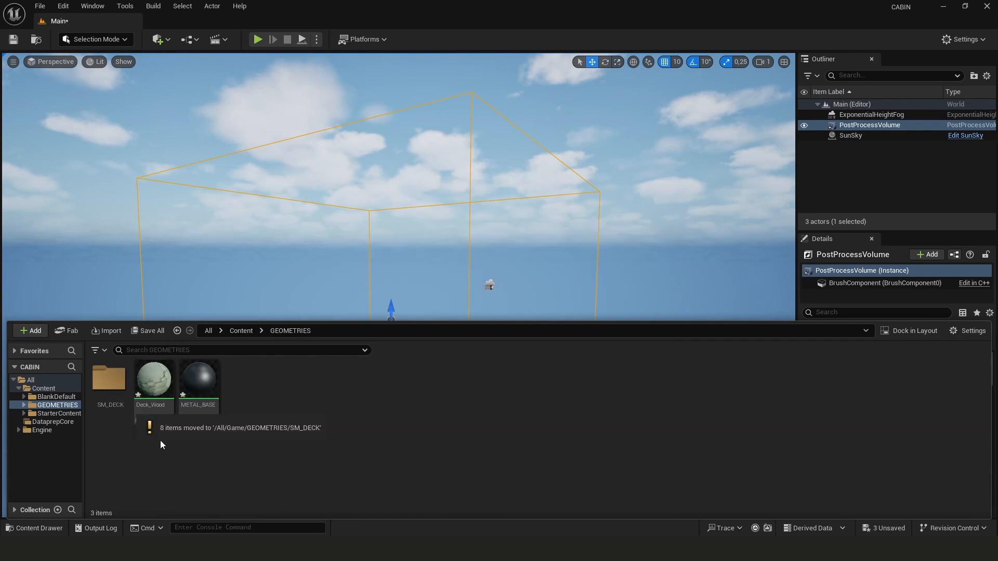
Import the remaining cabin FBX files into the GEOMETRIES folder
right_click(152, 454)
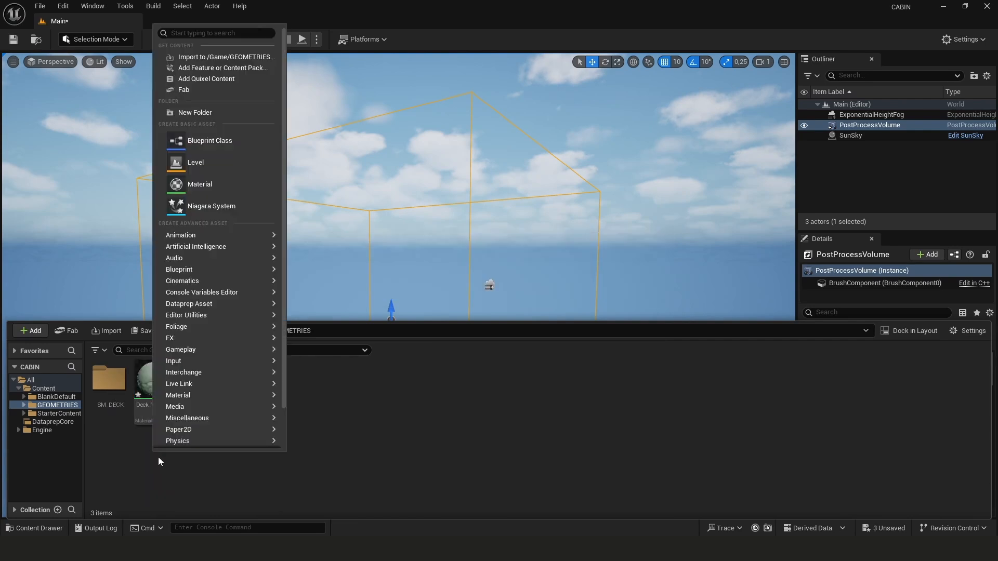
click(213, 56)
click(144, 99)
click(391, 262)
scroll(415, 301, down, 5)
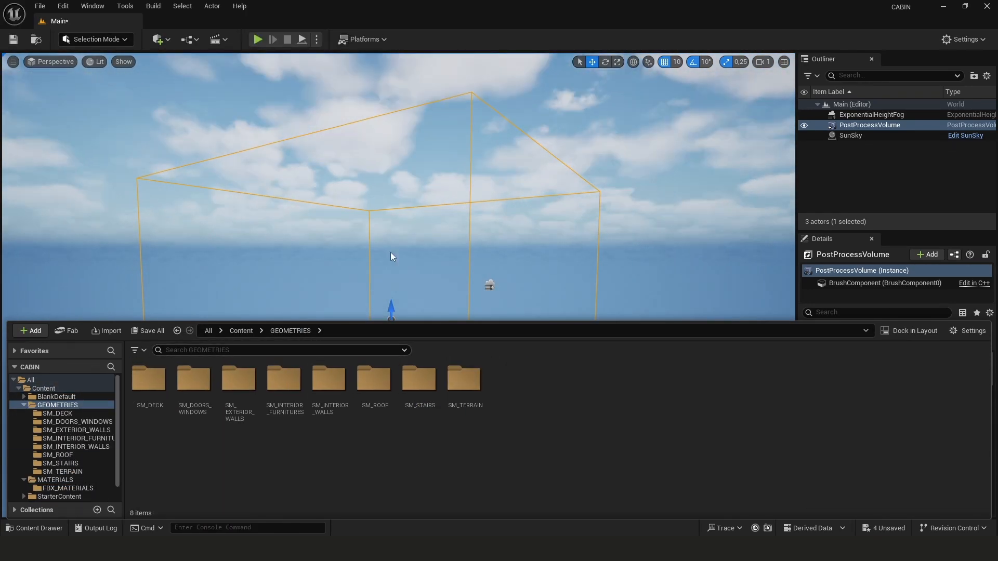
Open the SM_DECK folder and place all eight deck meshes into the level together
right_drag(384, 226, 458, 270)
key(w)
scroll(398, 218, up, 3)
key(s)
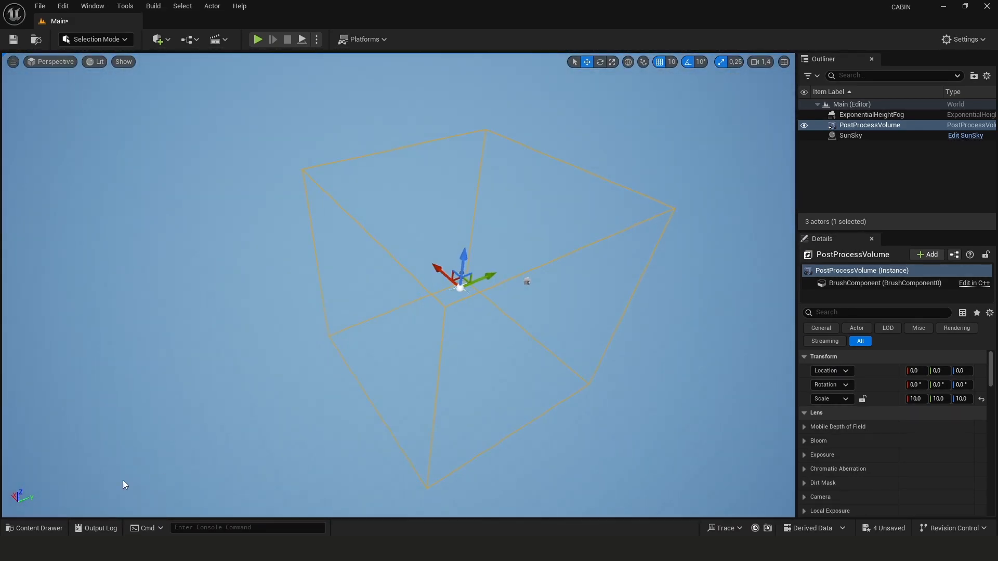
click(48, 524)
click(151, 385)
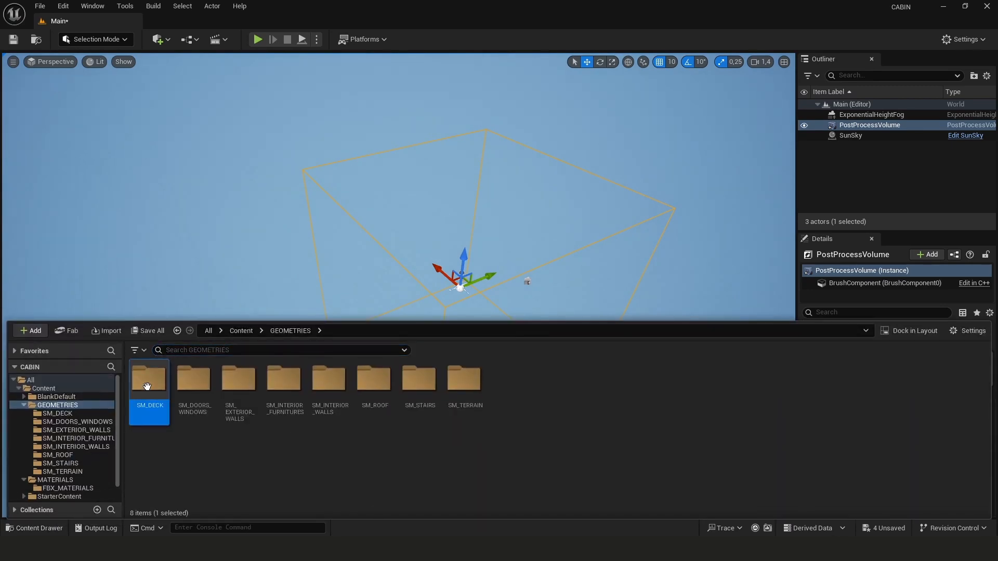
double_click(151, 387)
click(161, 385)
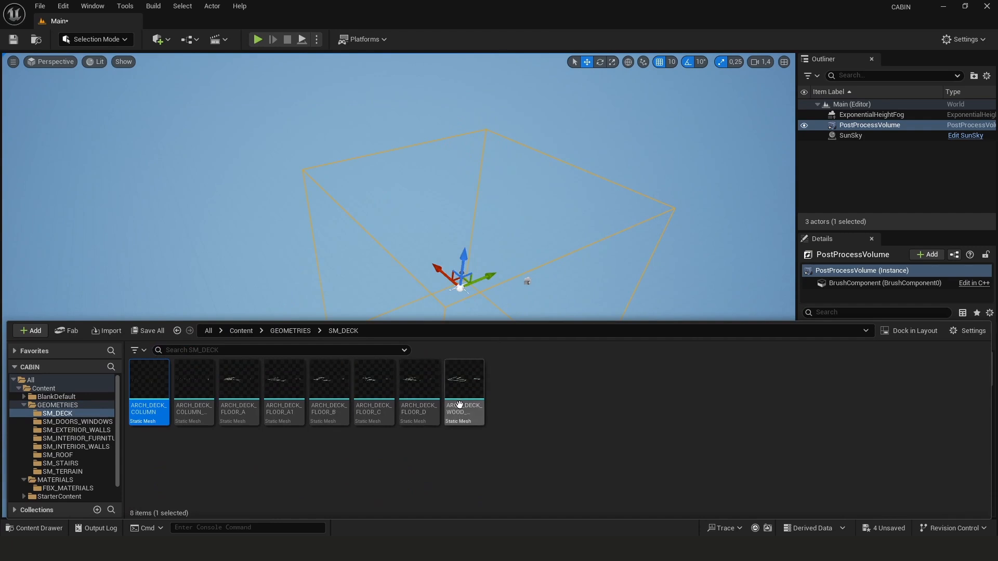
shift+click(459, 405)
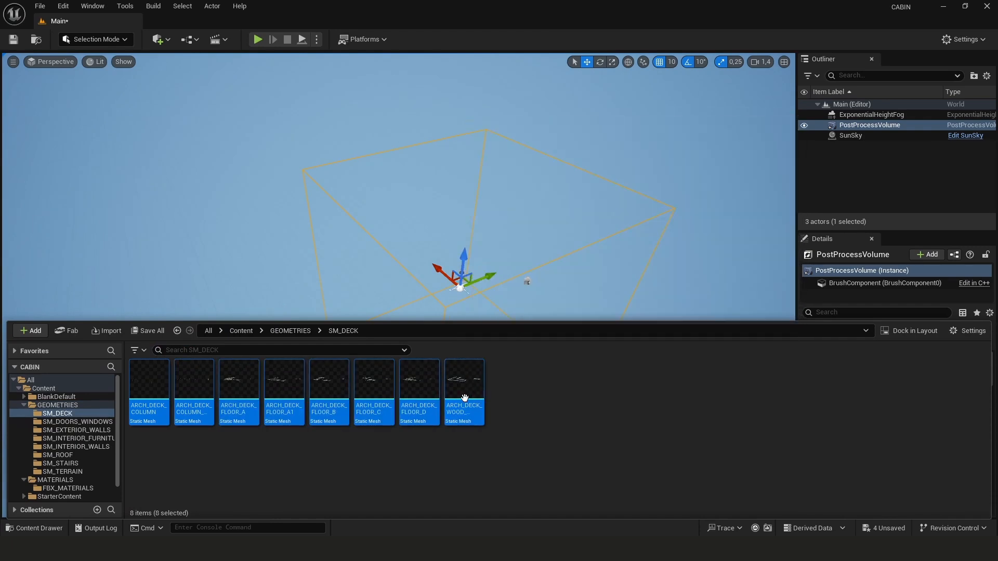
drag(464, 398, 218, 258)
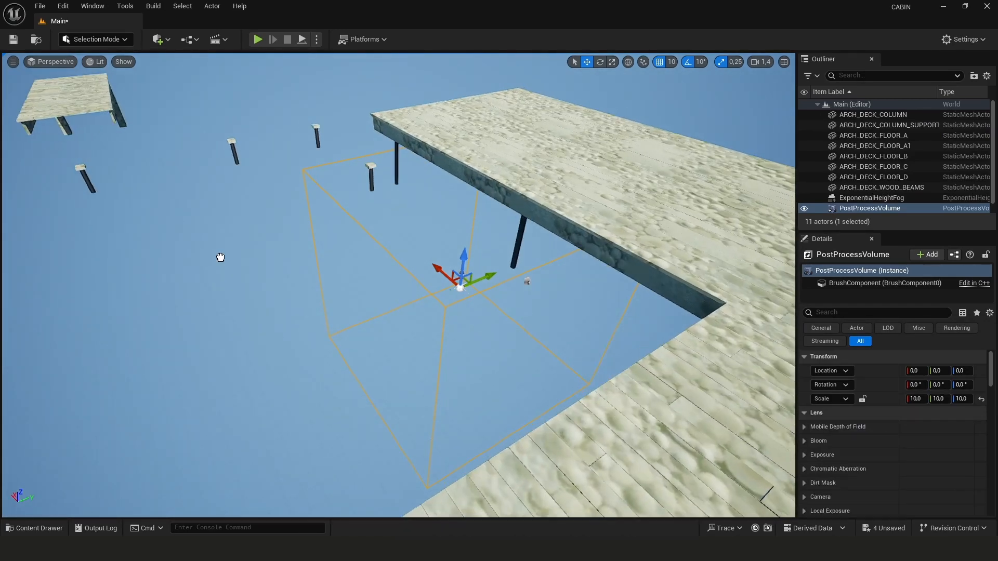
Undo the last change to the placed deck meshes
key(s)
right_drag(299, 284, 577, 239)
key(a)
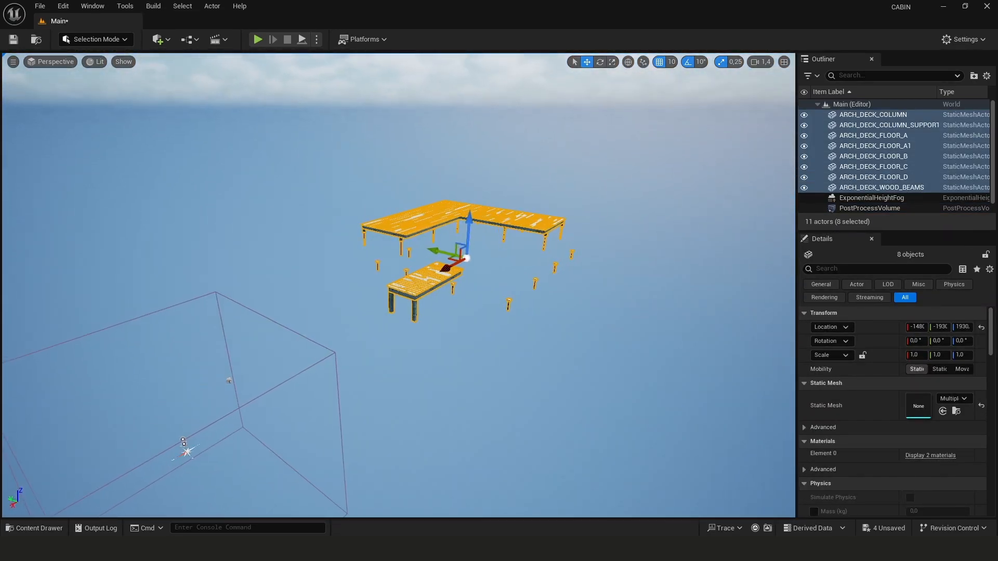
key(ctrl+z)
Place the ARCH_CHIMNEY mesh from the content drawer into the level
click(32, 530)
drag(174, 396, 412, 248)
mouse_move(309, 316)
right_down()
mouse_move(299, 335)
mouse_move(309, 316)
right_up()
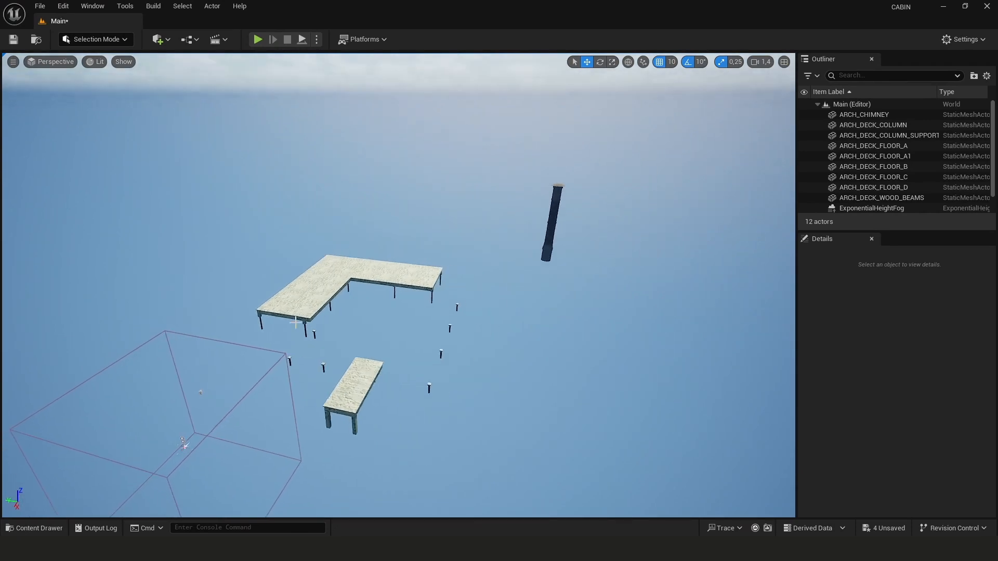
Reset the location of the ARCH_DECK_FLOOR_A actor to its default value
click(354, 272)
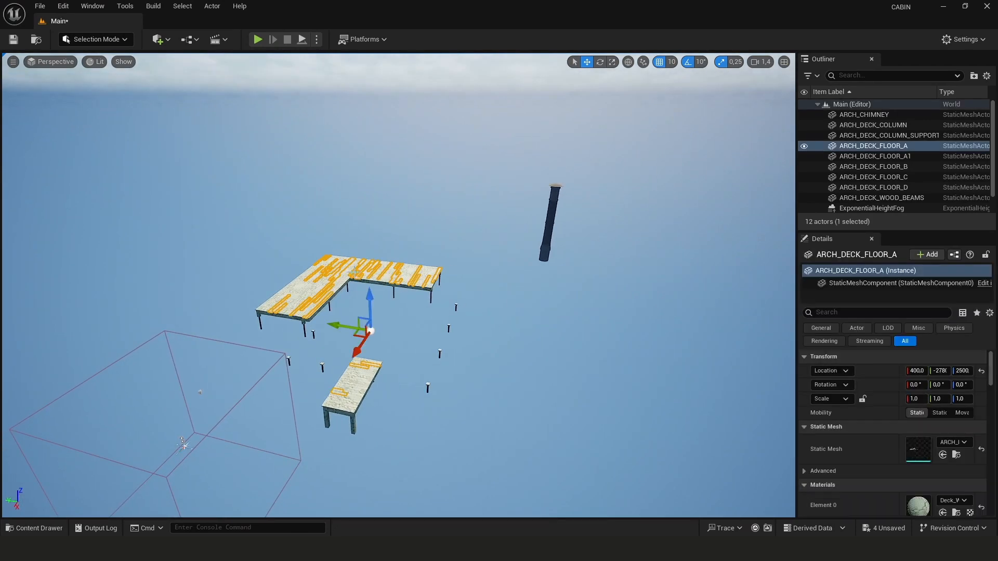
click(981, 372)
Select the chimney and all deck actors and reset their location to the origin
click(509, 370)
right_drag(509, 370, 492, 389)
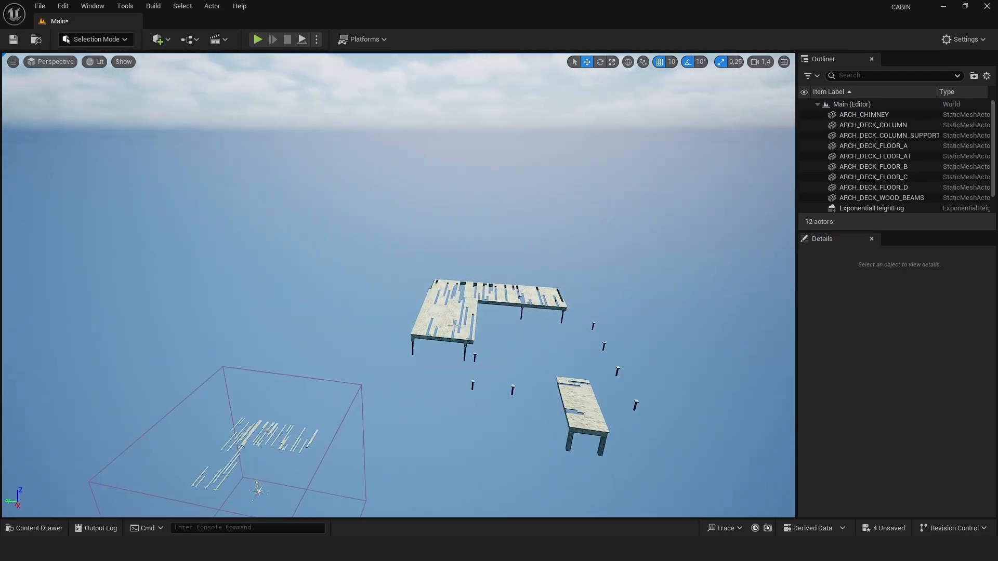
mouse_move(514, 348)
right_down()
mouse_move(442, 351)
mouse_move(509, 349)
right_up()
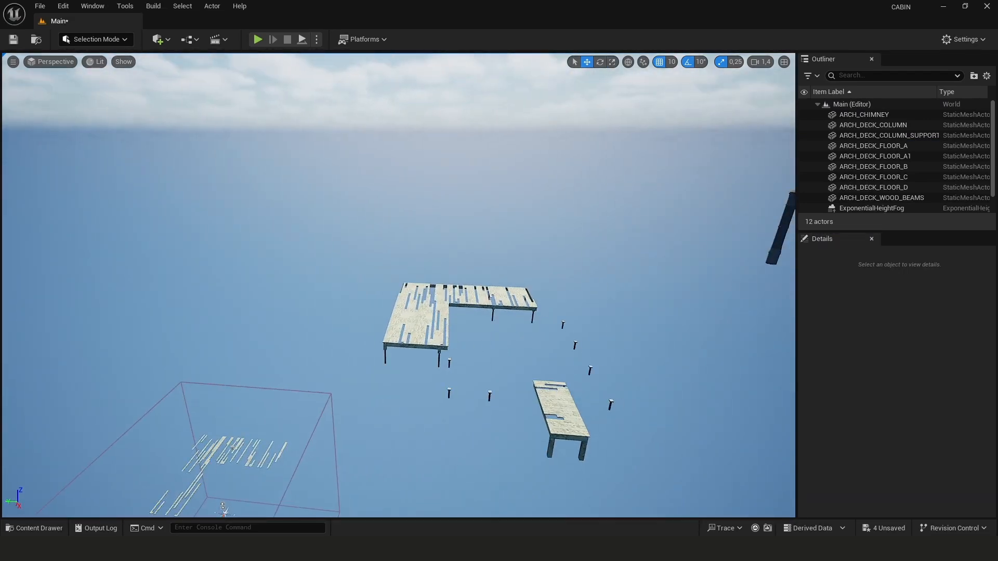
click(432, 345)
click(863, 115)
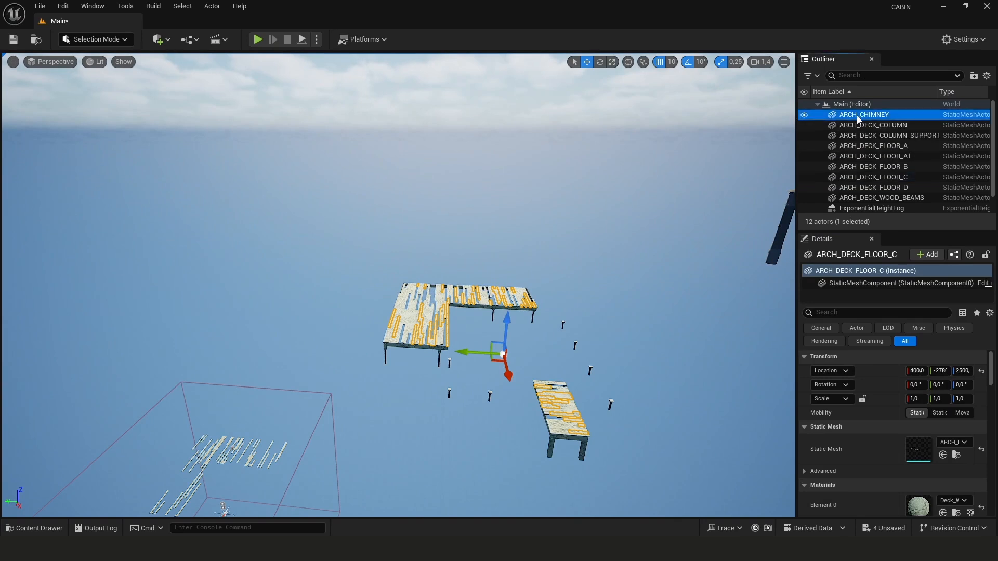
shift+click(856, 197)
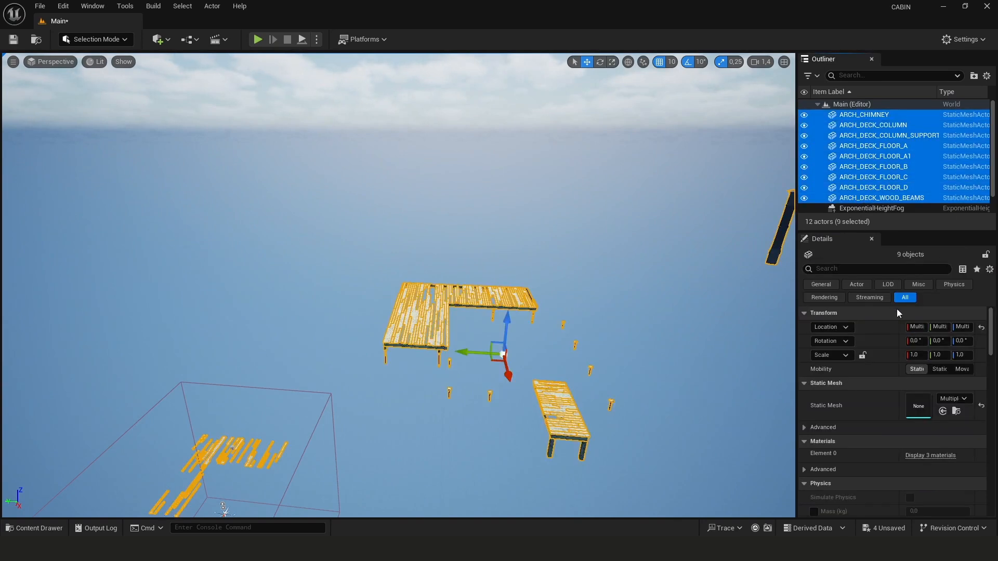
click(982, 328)
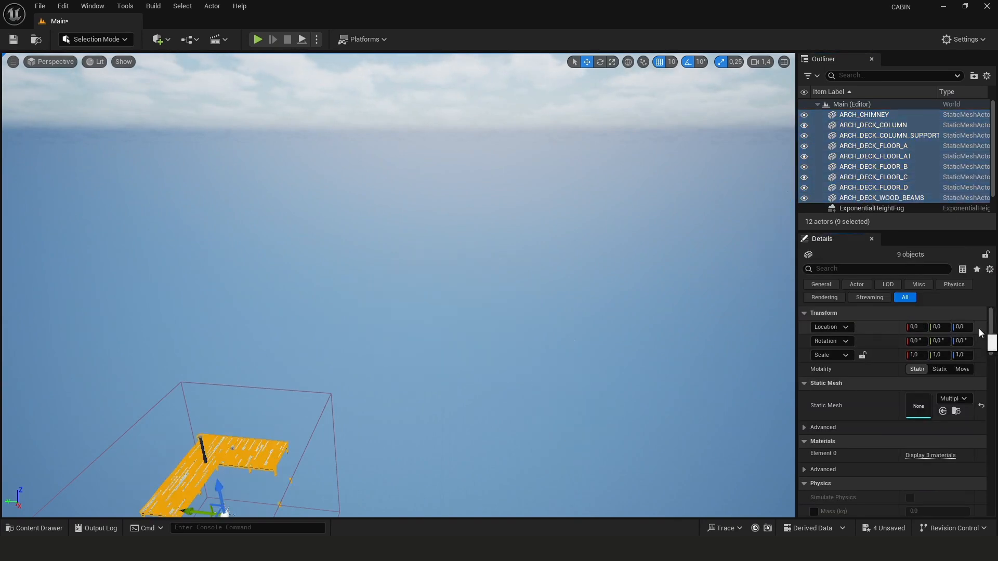
Examine the assembled cabin in the viewport and its actor list in the outliner
right_drag(528, 382, 676, 402)
click(557, 382)
key(w)
mouse_move(487, 371)
right_down()
mouse_move(512, 392)
mouse_move(487, 370)
right_up()
click(327, 287)
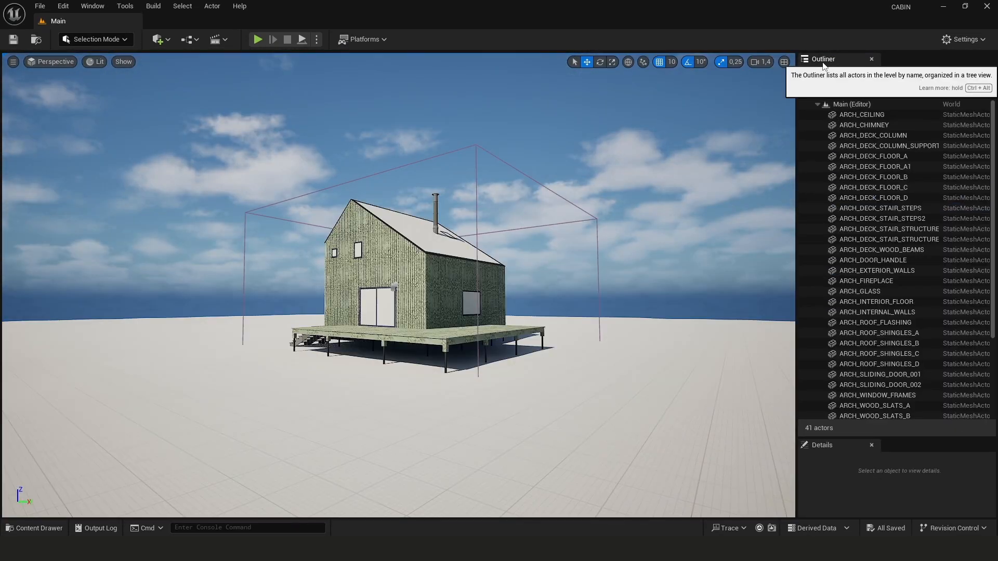
scroll(863, 174, down, 5)
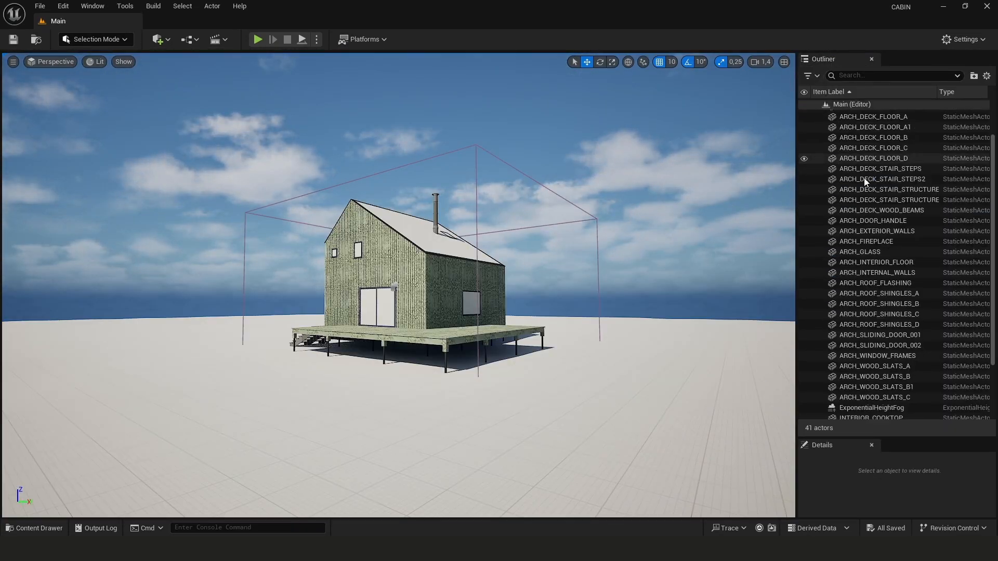
scroll(866, 163, up, 5)
scroll(866, 129, down, 4)
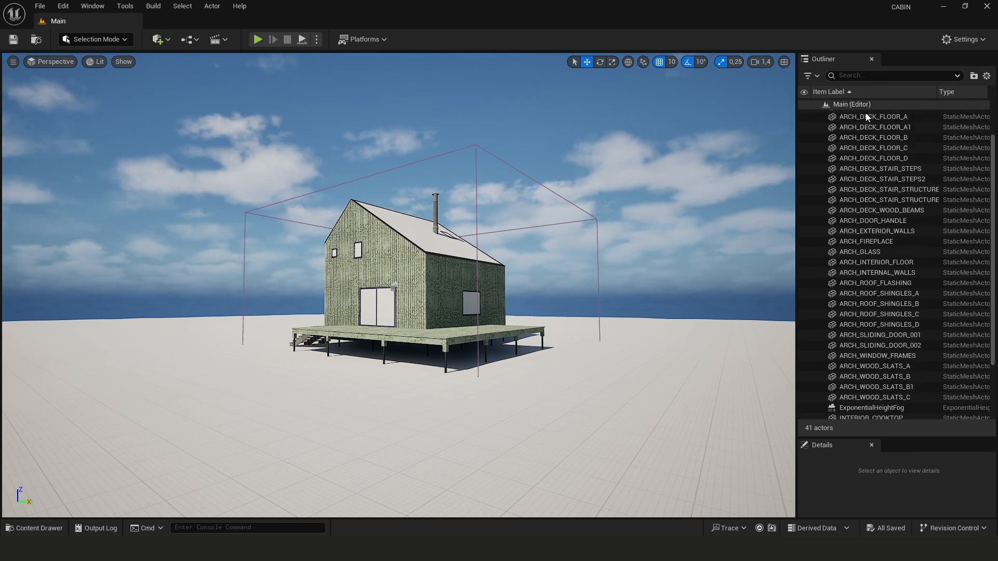
scroll(866, 146, up, 4)
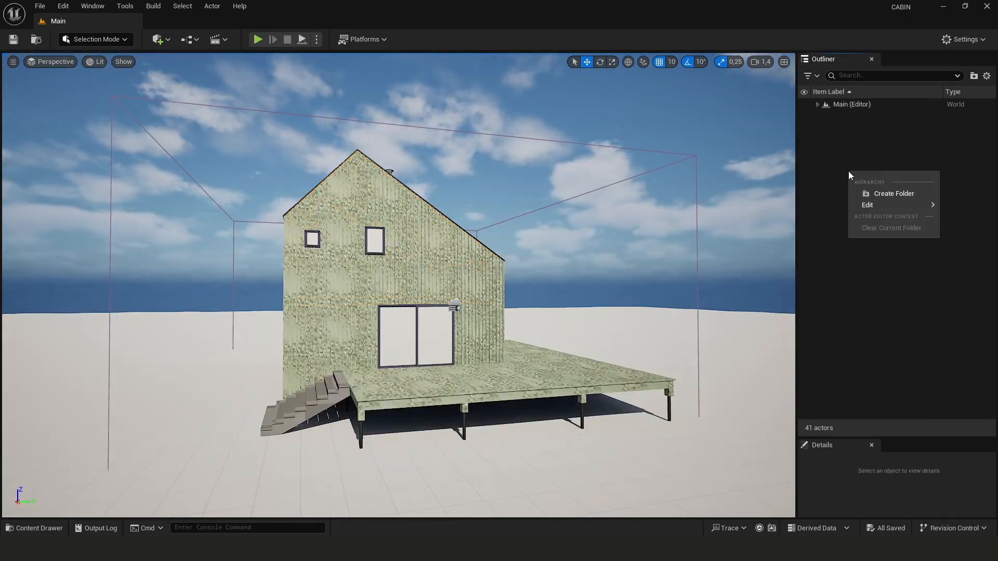
Create folders in the outliner to group the level's cameras, effects, lights and static meshes
right_click(597, 396)
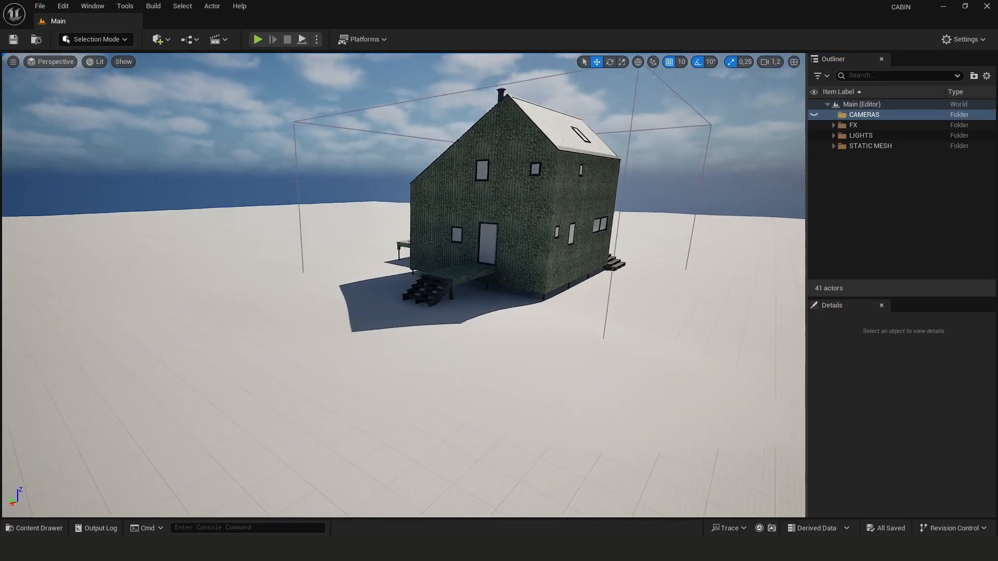
click(529, 177)
right_drag(529, 177, 511, 220)
right_drag(434, 241, 462, 239)
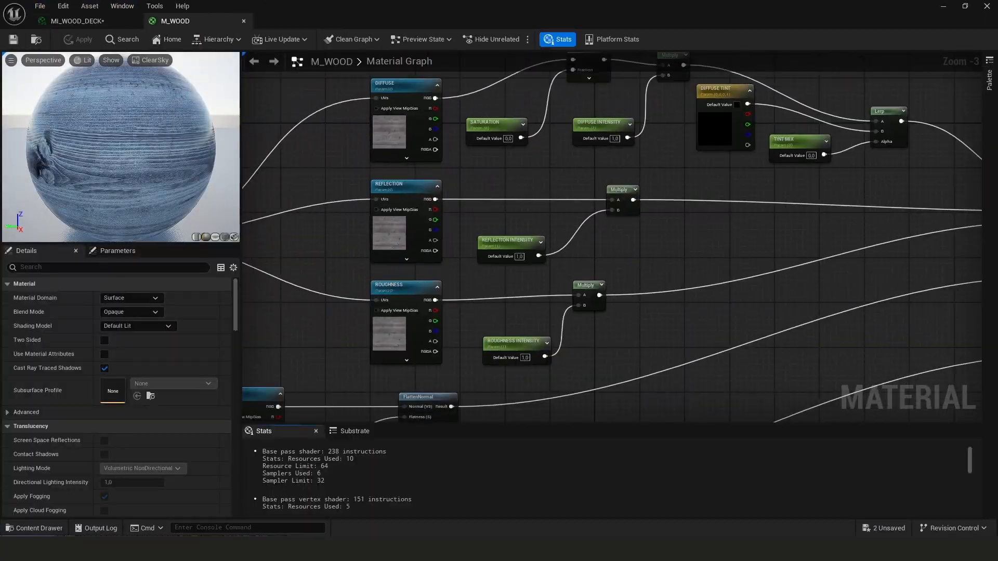
Inspect the input nodes at the start of the M_WOOD material graph
drag(397, 328, 353, 236)
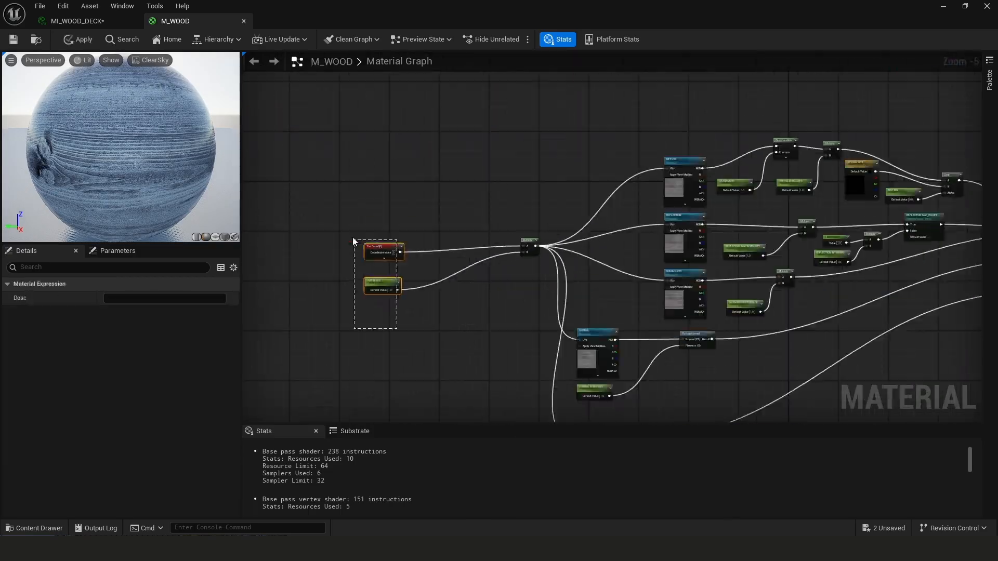
double_click(459, 337)
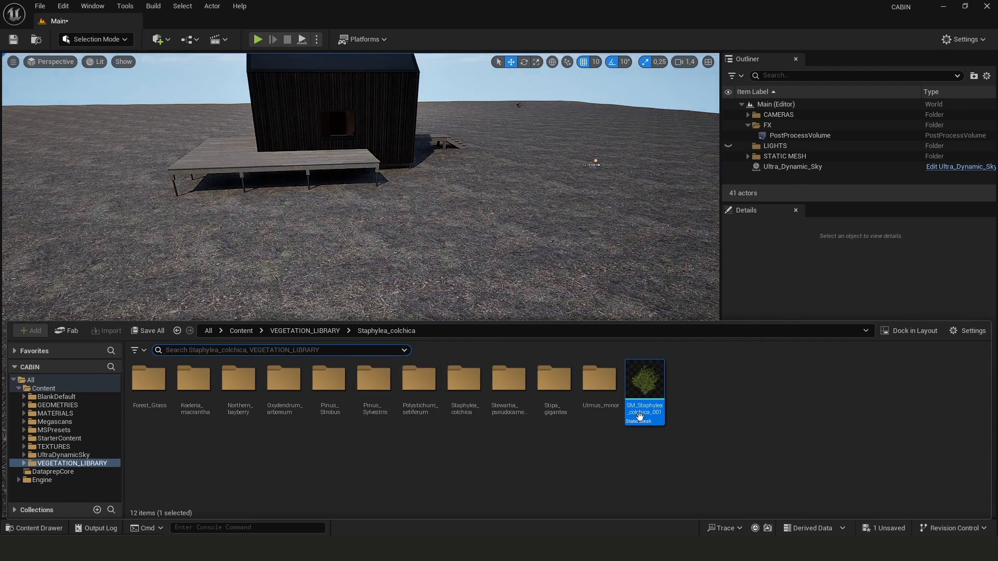
Move the SM_Staphylea_colchica mesh into the Staphylea_colchica folder of the vegetation library
click(657, 390)
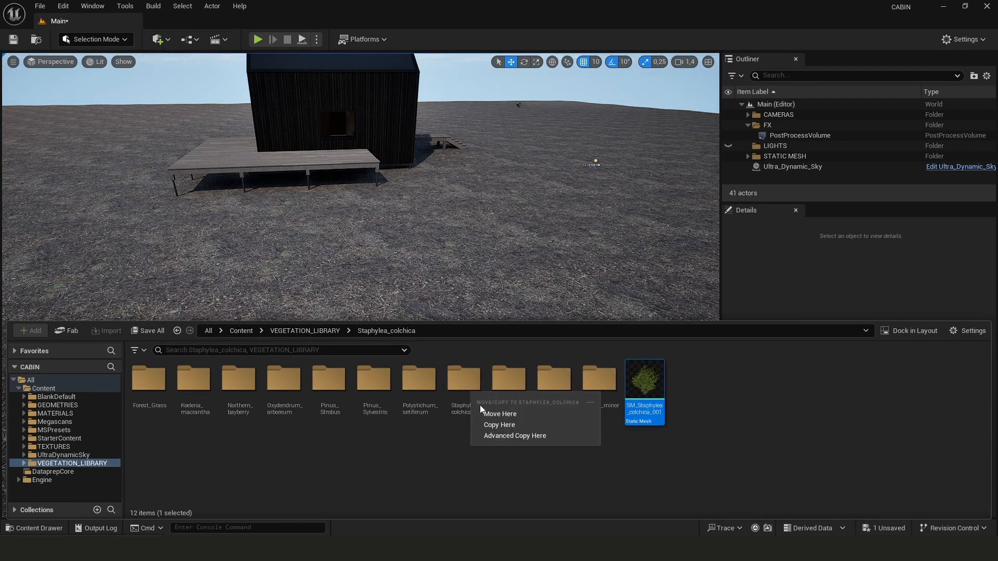
click(499, 415)
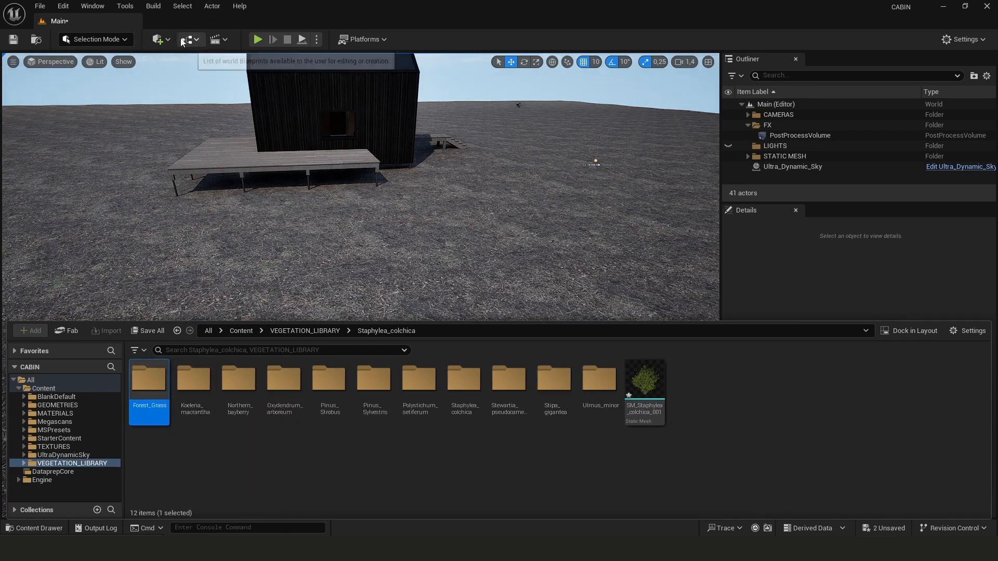
Switch the editor to Foliage mode
click(167, 40)
mouse_move(186, 139)
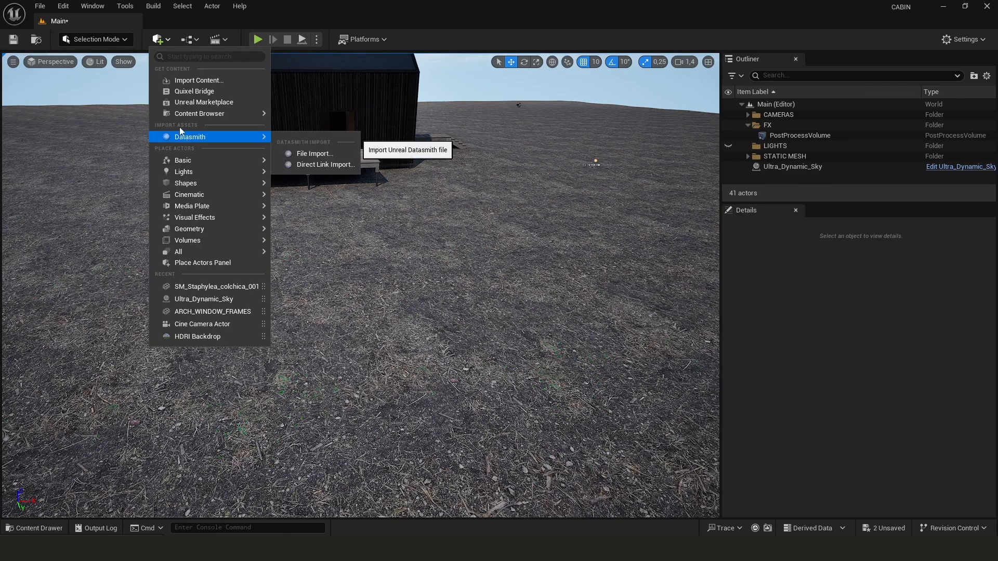
click(101, 42)
click(99, 41)
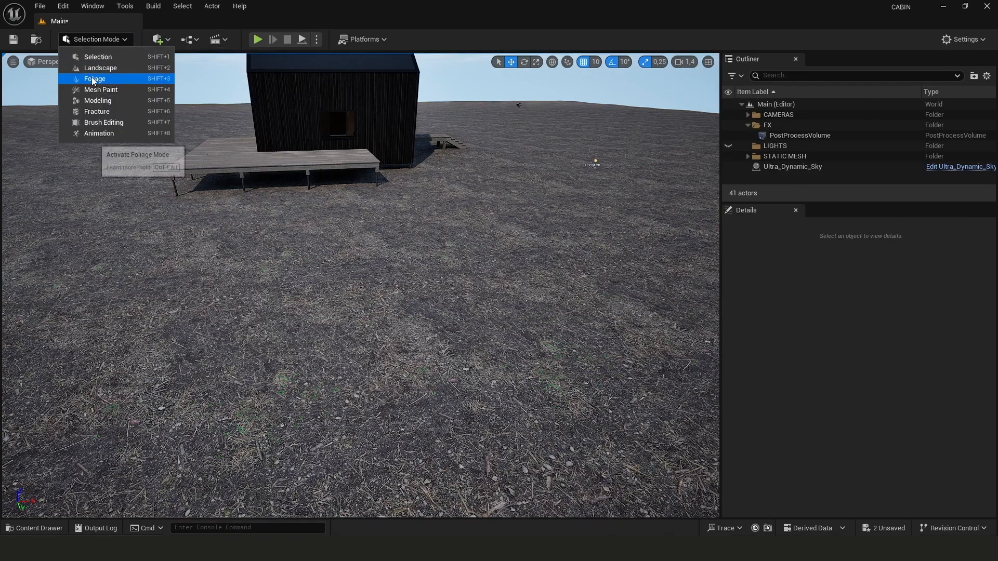
click(110, 89)
Add the four SM_Pinus_sylvestris meshes from the Pinus_Sylvestris folder as foliage types
key(w)
right_drag(413, 276, 468, 260)
key(ctrl+space)
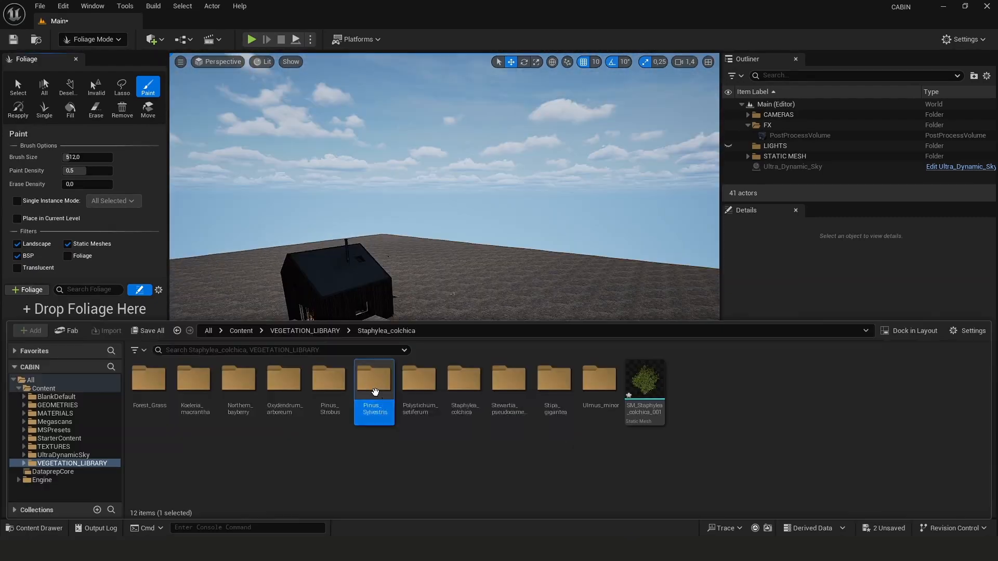
double_click(375, 395)
click(157, 385)
shift+click(286, 389)
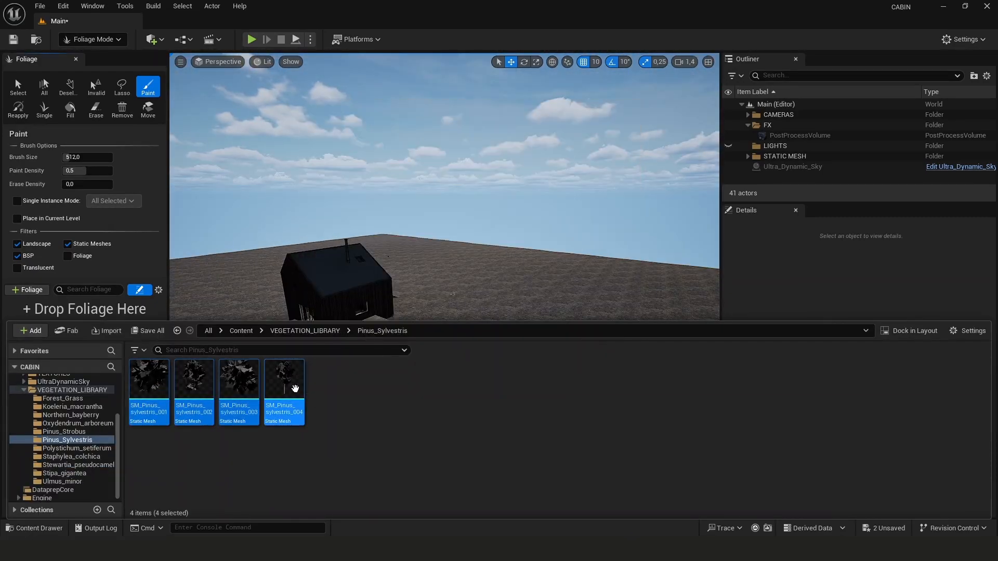
drag(286, 389, 92, 311)
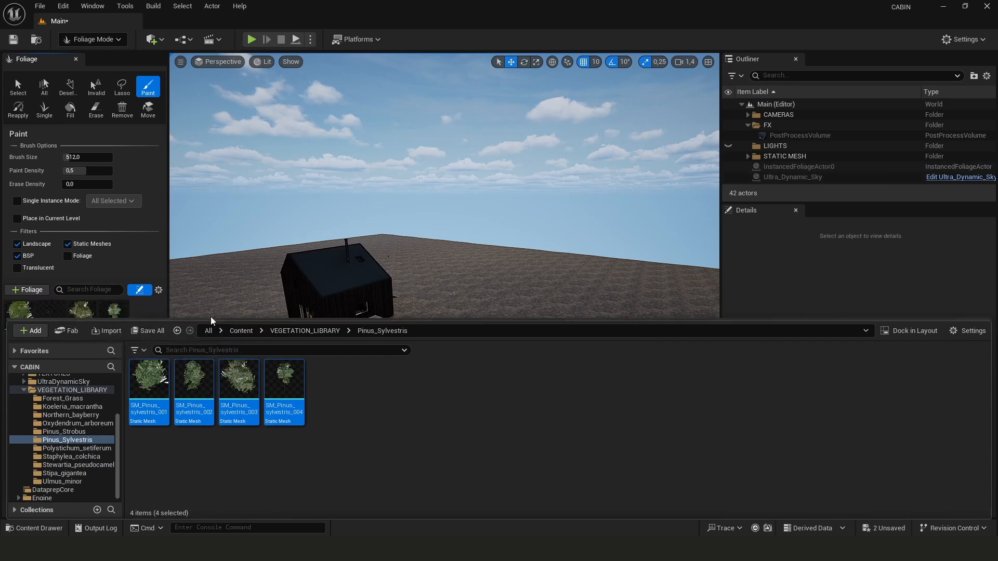
Paint the four pine foliage types at density 5 across the landscape and save the level
click(28, 530)
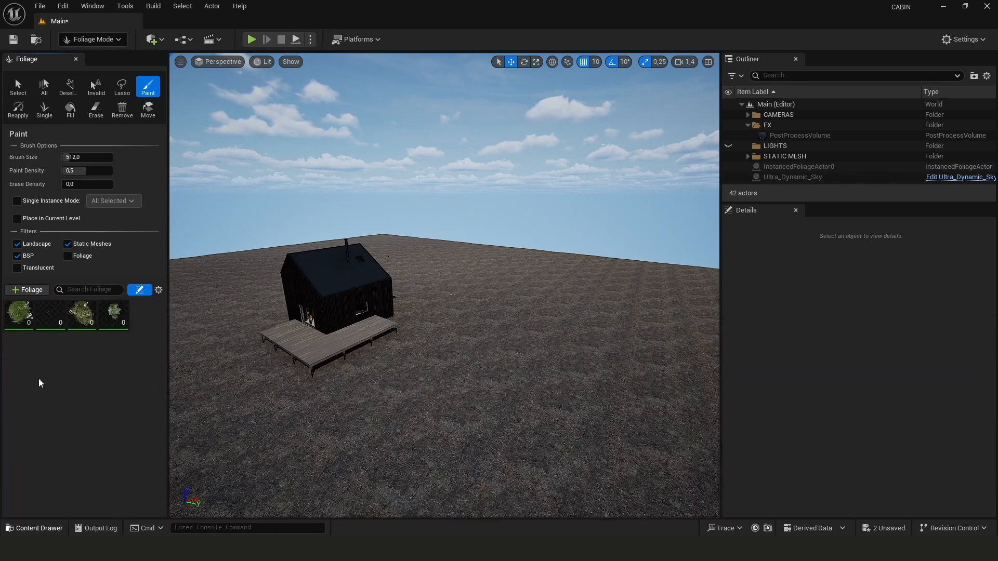
click(105, 326)
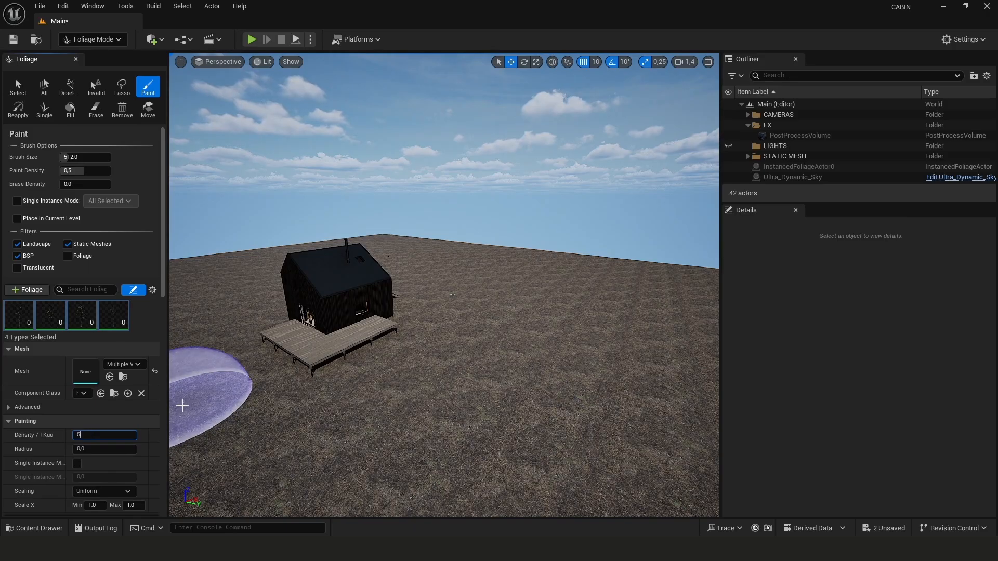
mouse_move(597, 395)
mouse_down()
mouse_move(512, 312)
mouse_move(426, 310)
mouse_up()
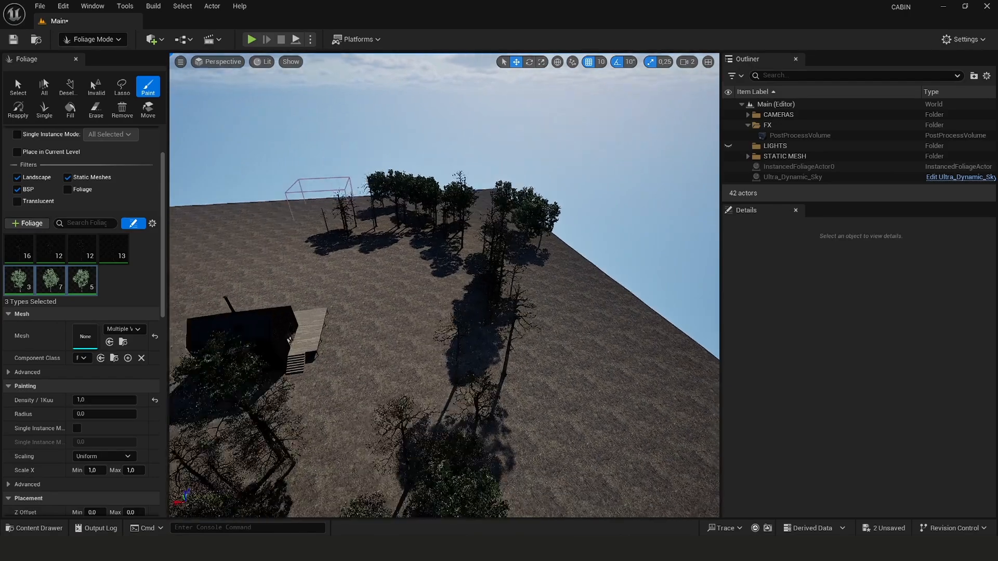
mouse_move(479, 271)
right_down()
mouse_move(471, 269)
mouse_move(479, 270)
right_up()
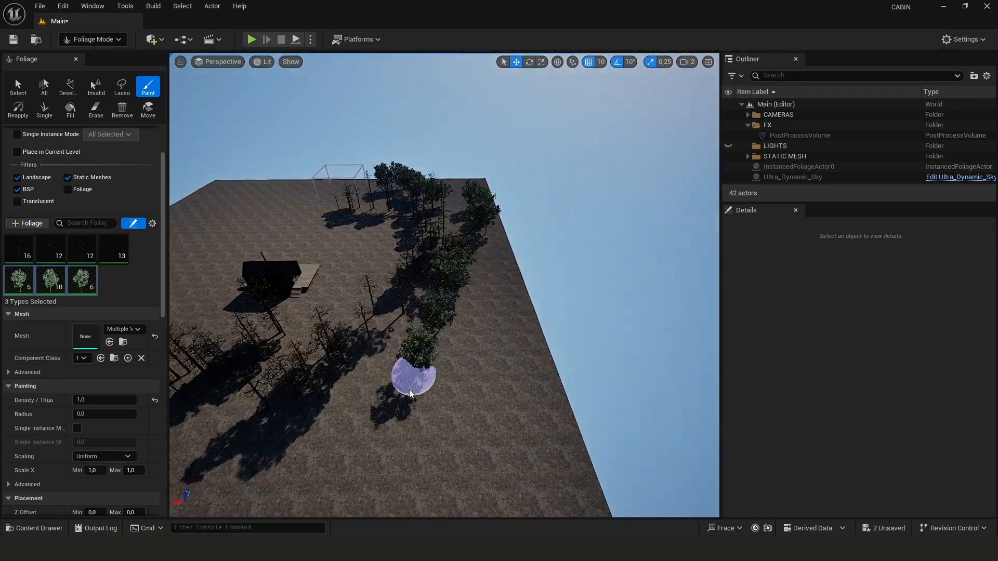
mouse_move(520, 352)
right_down()
mouse_move(395, 348)
mouse_move(525, 344)
mouse_move(669, 390)
right_up()
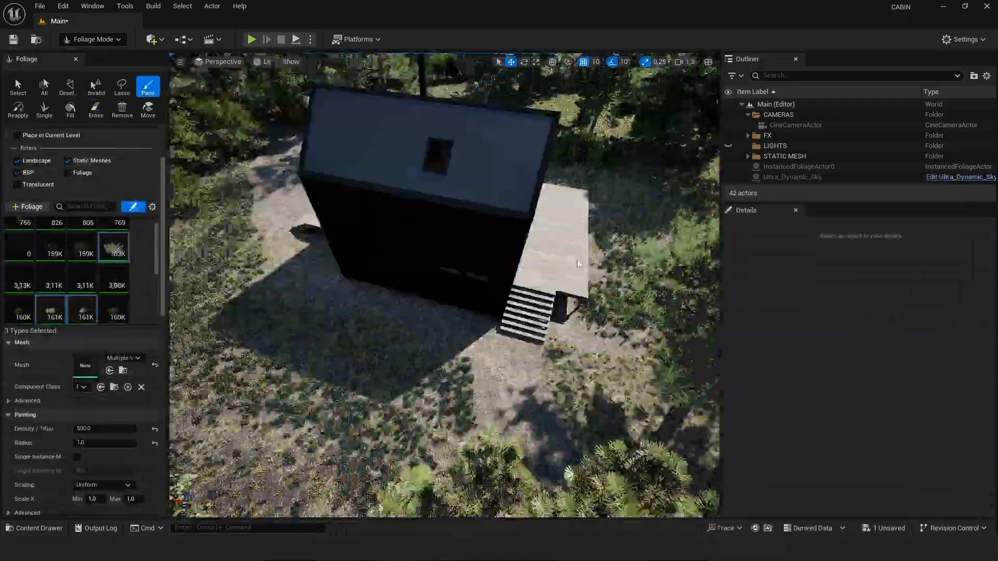
key(ctrl+s)
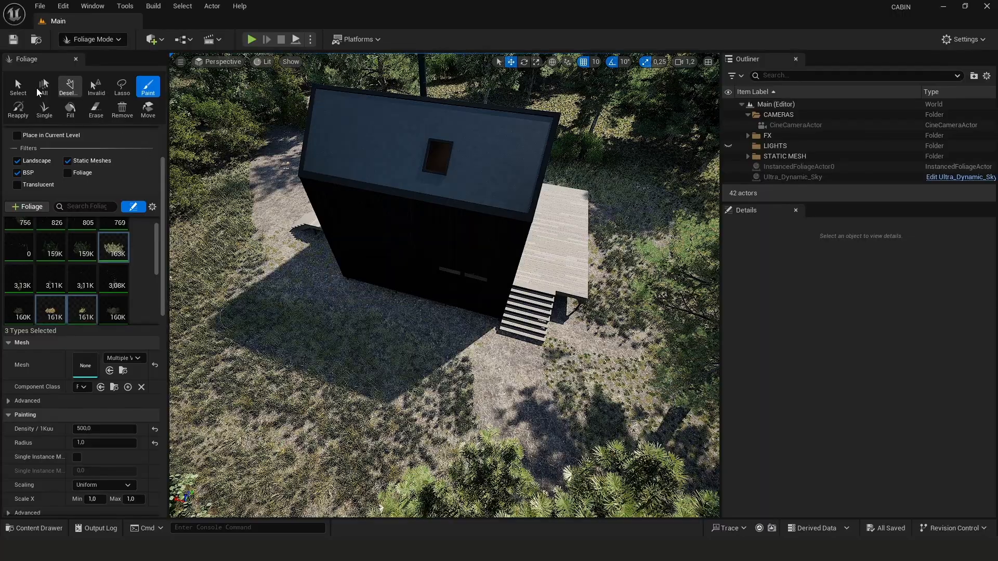
Return to Selection mode and view the scene through the CineCameraActor
click(119, 41)
click(108, 56)
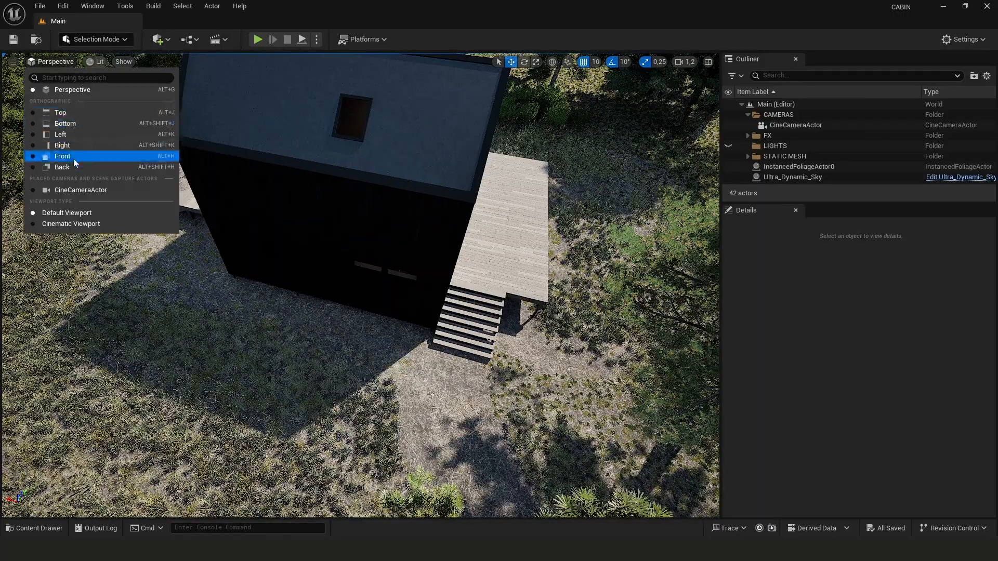
click(79, 190)
right_drag(360, 285, 361, 260)
scroll(360, 285, up, 2)
scroll(360, 285, down, 3)
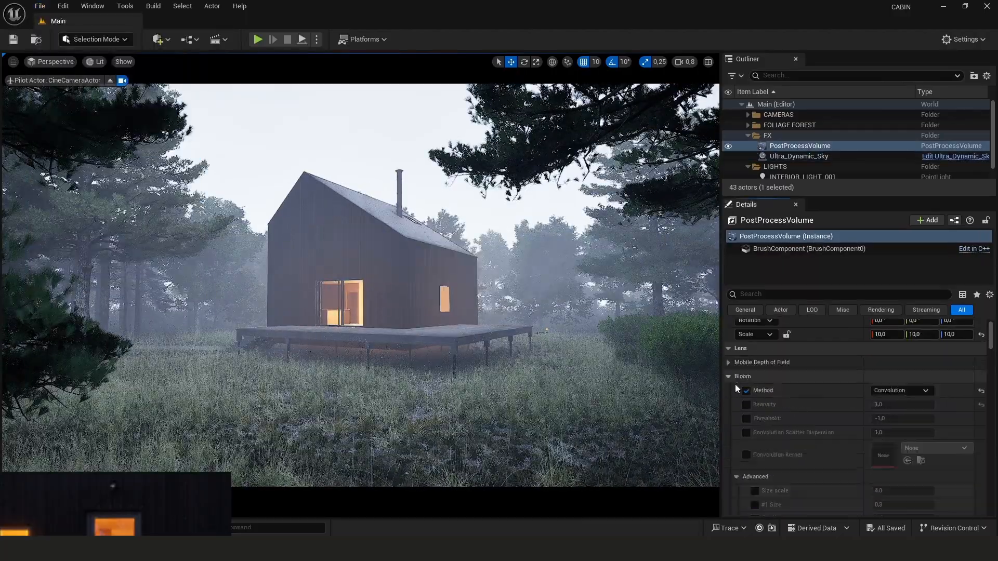
Set the Ultra_Dynamic_Sky's Time Of Day to 600
click(896, 391)
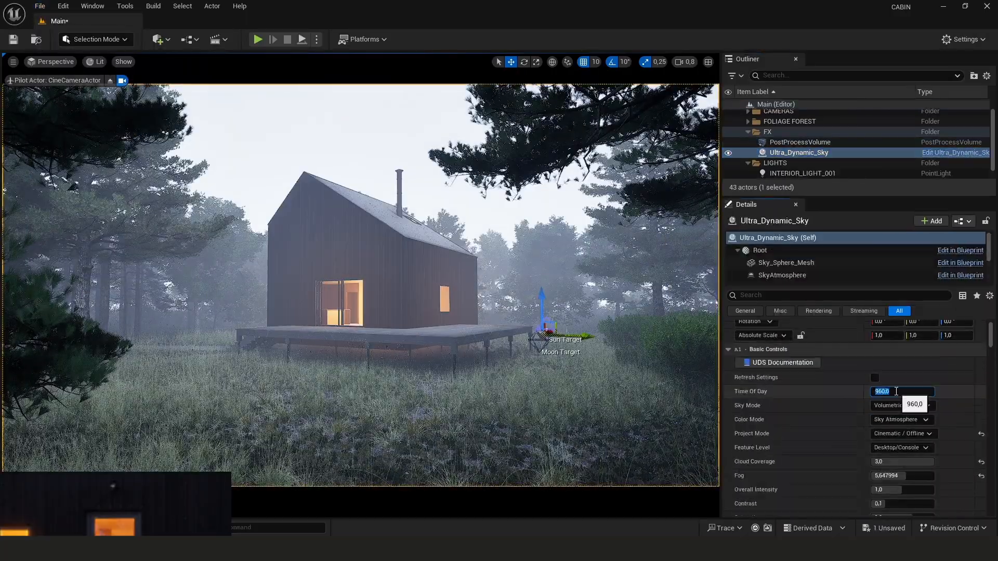
text(600)
key(Return)
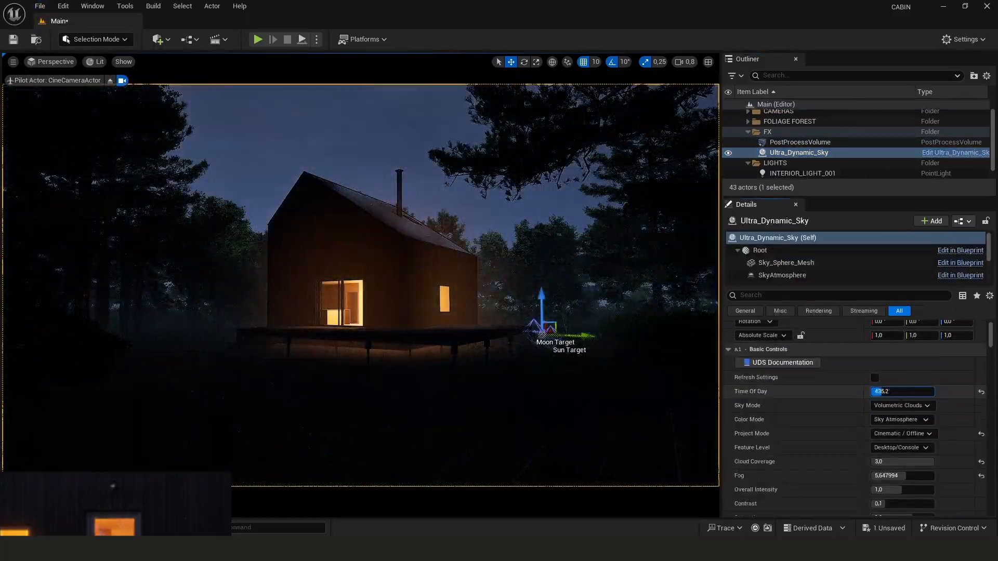
Set the sky's Sky Light Intensity to 0.5
scroll(797, 413, down, 15)
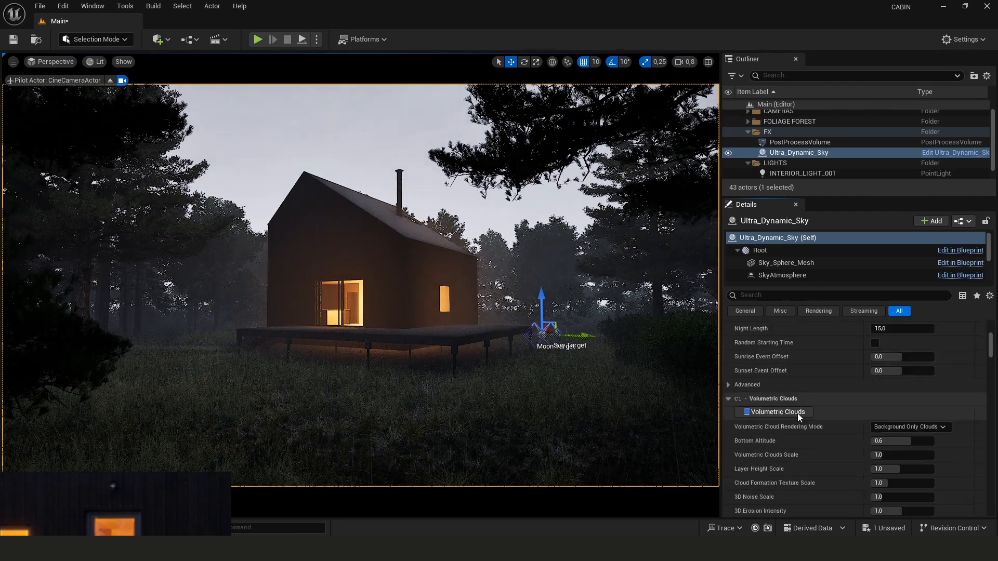
scroll(807, 441, down, 5)
click(875, 373)
drag(881, 388, 890, 387)
key(ctrl+z)
scroll(816, 434, up, 1)
scroll(819, 397, down, 10)
text(0,5)
key(Return)
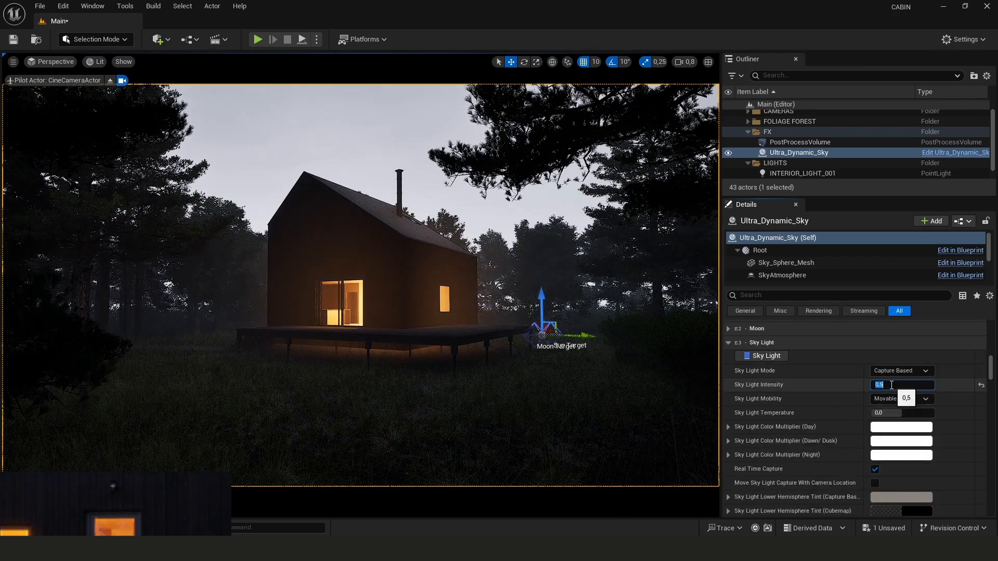
Change the sky's Time Of Day to 700 and then to 900
scroll(850, 398, up, 10)
click(885, 424)
text(700)
key(Return)
right_drag(93, 512, 168, 344)
scroll(142, 430, down, 5)
scroll(149, 382, up, 5)
text(900)
key(Return)
Adjust the sky's base fog density and enable Render Global Volumetric Material
scroll(812, 456, down, 15)
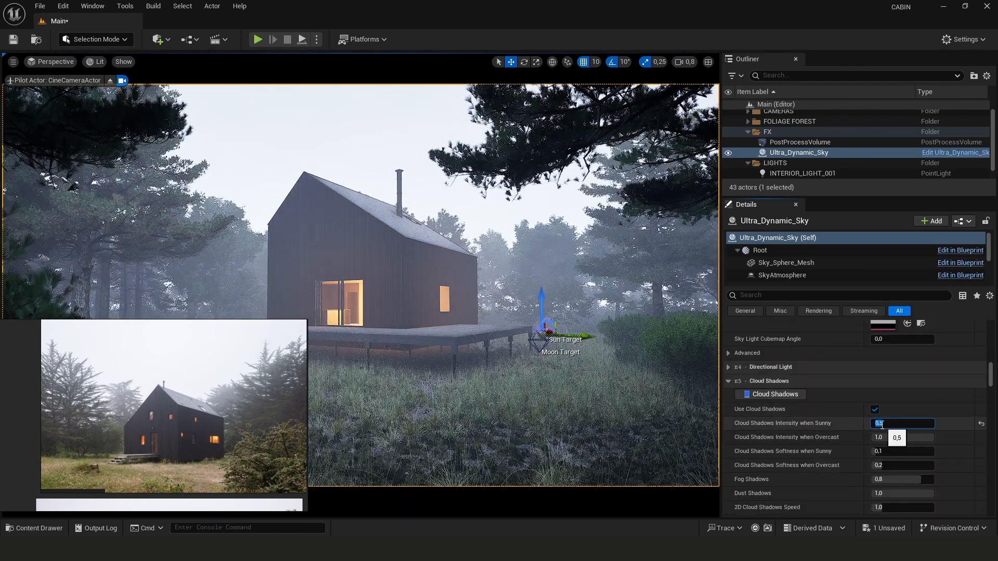
scroll(827, 435, down, 2)
click(884, 467)
drag(792, 366, 786, 403)
click(797, 514)
scroll(832, 458, down, 4)
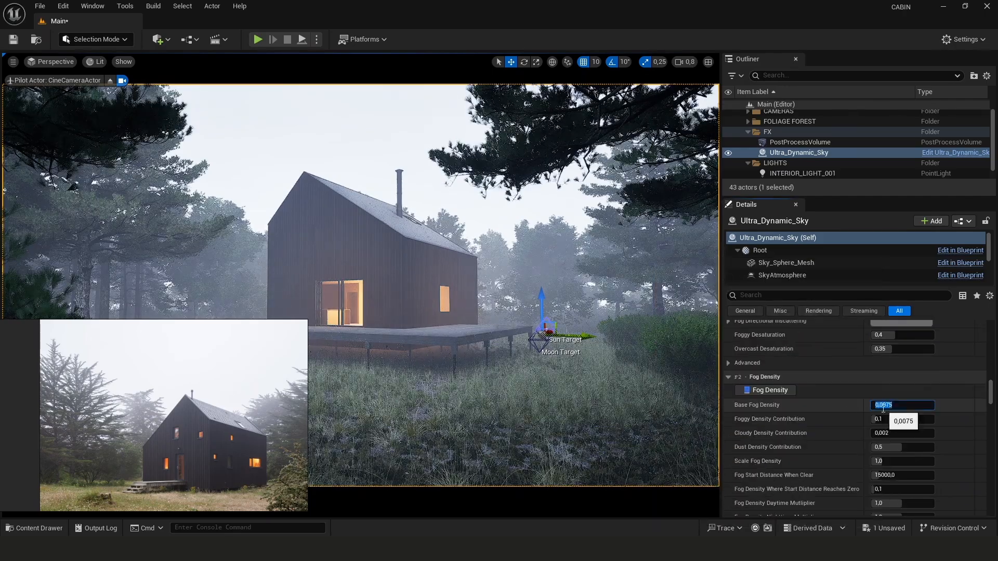
scroll(816, 423, down, 6)
click(875, 411)
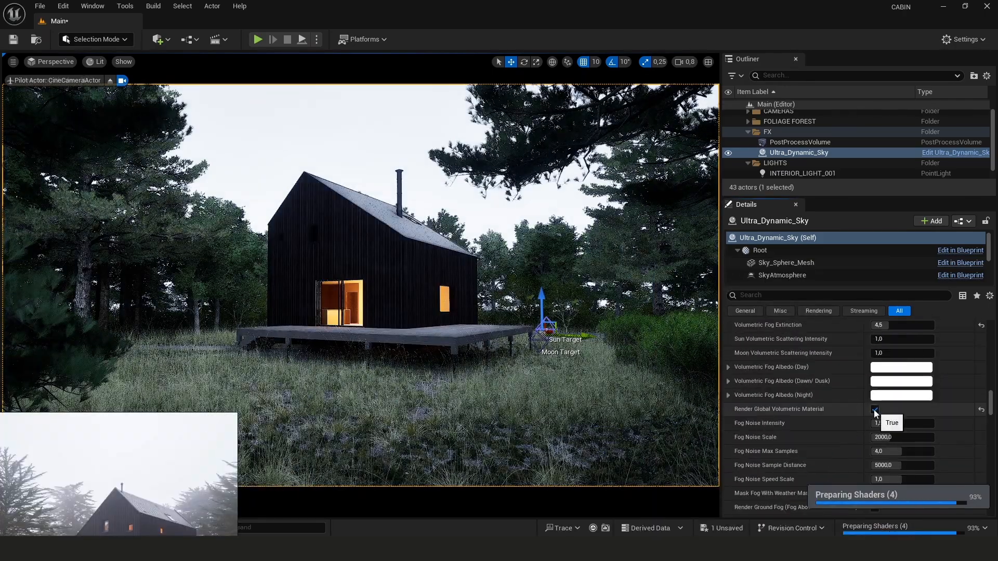
Enable Render Ground Fog and set Ground Fog Height to 70 and Ground Fog Hardness to 4
scroll(856, 426, down, 3)
click(875, 409)
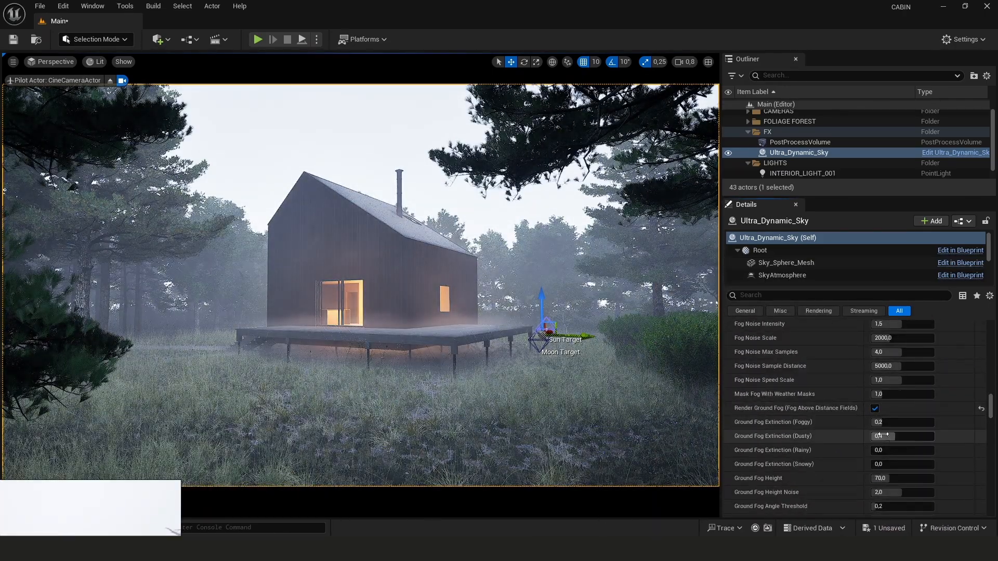
scroll(906, 459, down, 3)
click(891, 430)
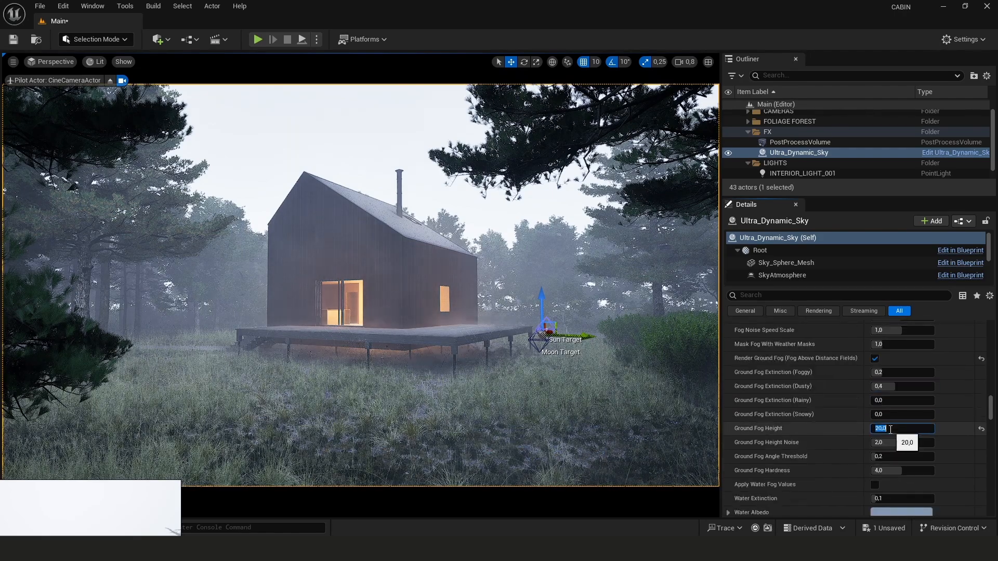
text(70)
click(894, 442)
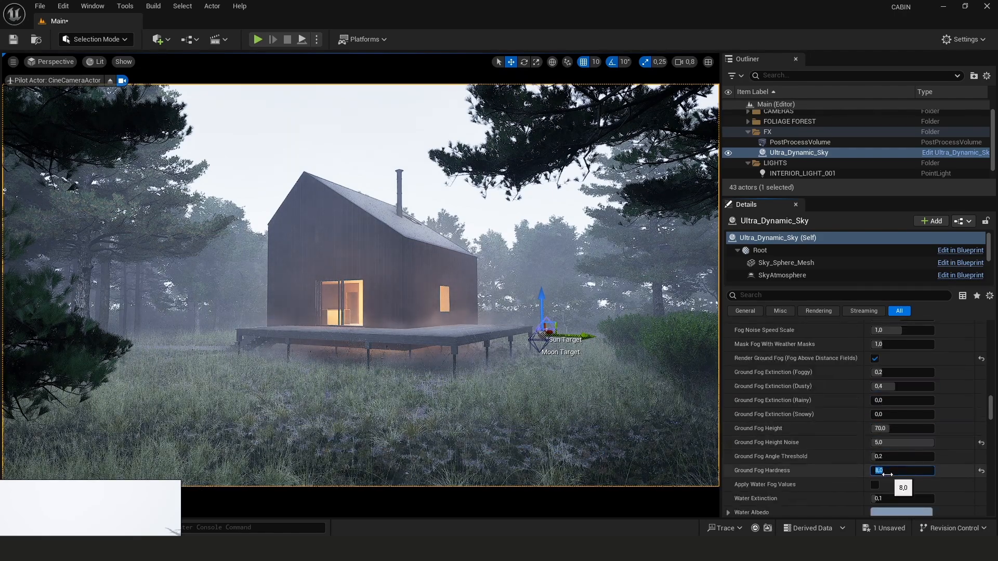
text(4)
Adjust the sky's Dust Amount and review its lighting colour settings
scroll(810, 450, down, 5)
click(888, 428)
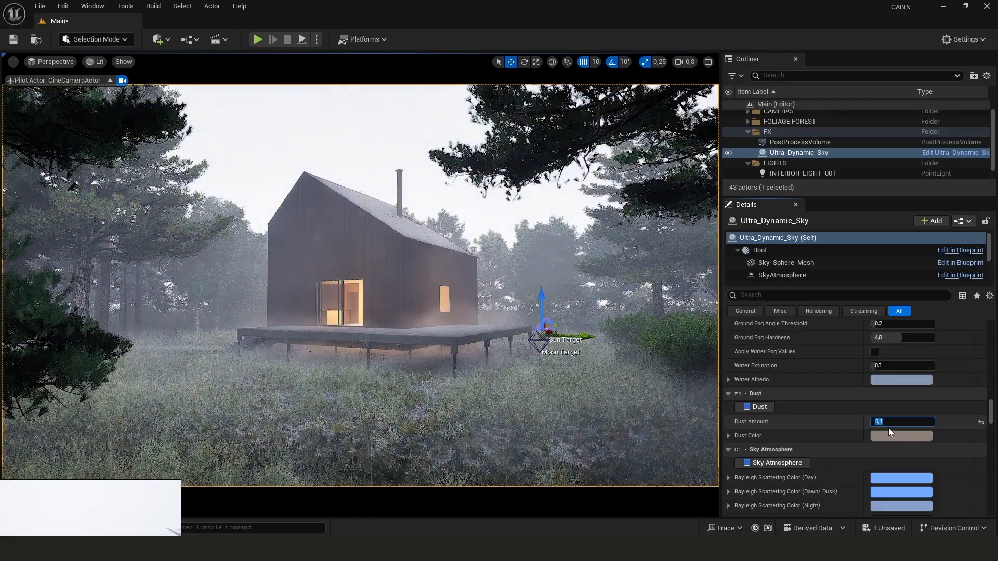
click(889, 434)
drag(809, 374, 809, 345)
click(724, 349)
click(804, 514)
scroll(843, 466, down, 6)
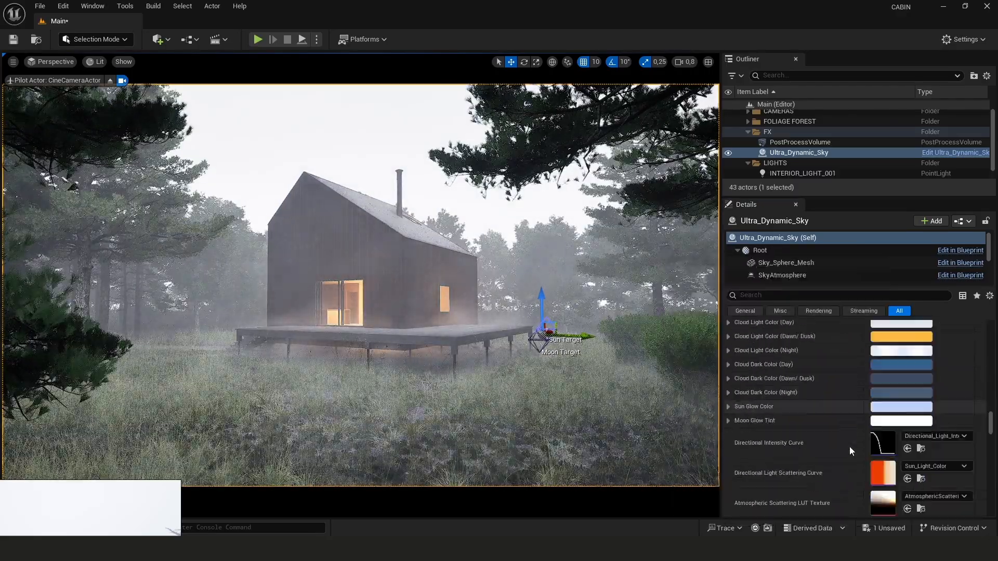
scroll(850, 447, down, 15)
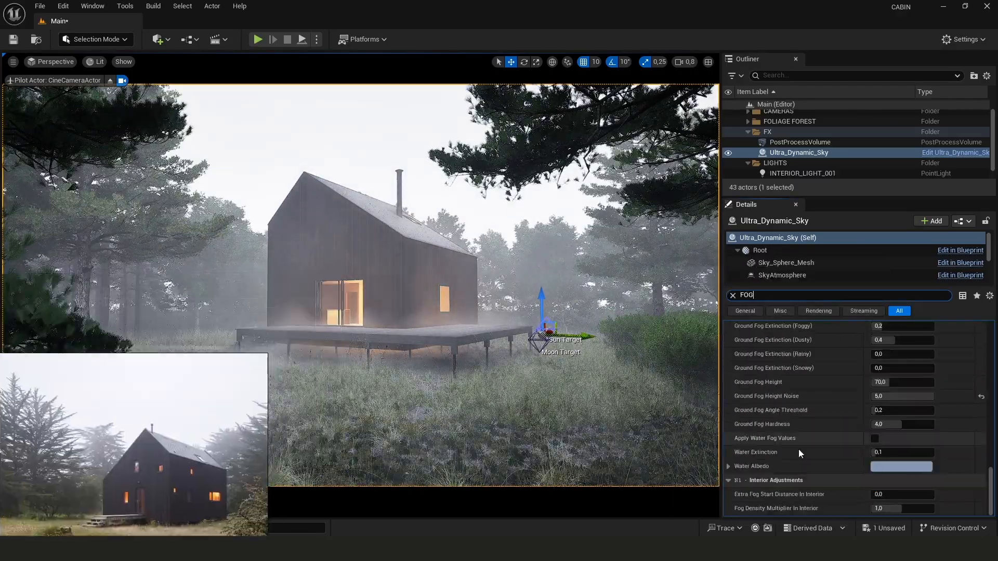
Set a fog distance setting of the sky to 9000
scroll(798, 450, up, 5)
click(901, 415)
text(9000)
key(Return)
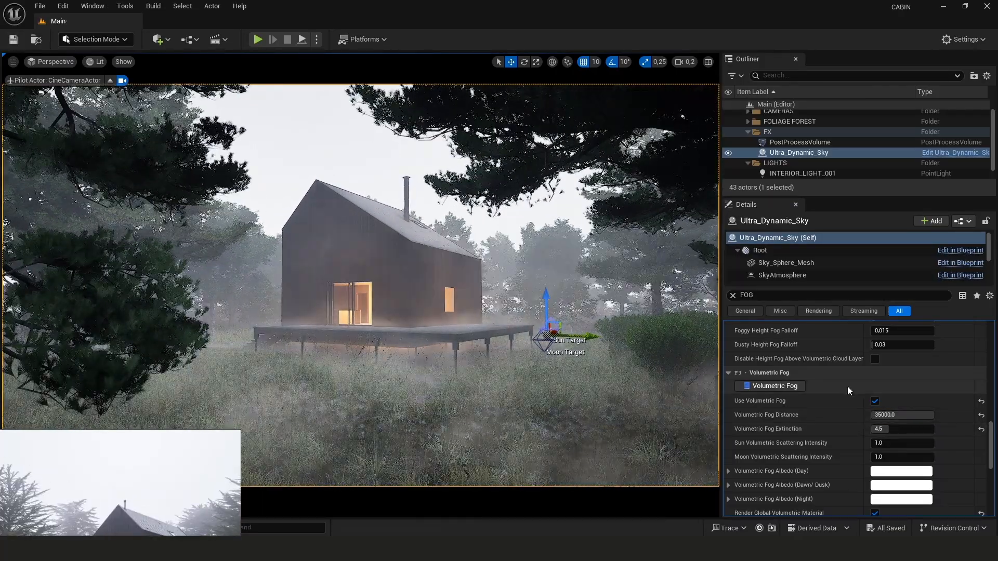
Select the PostProcessVolume, adjust its bloom intensity and set Exposure Compensation to 12
scroll(827, 438, down, 3)
click(778, 144)
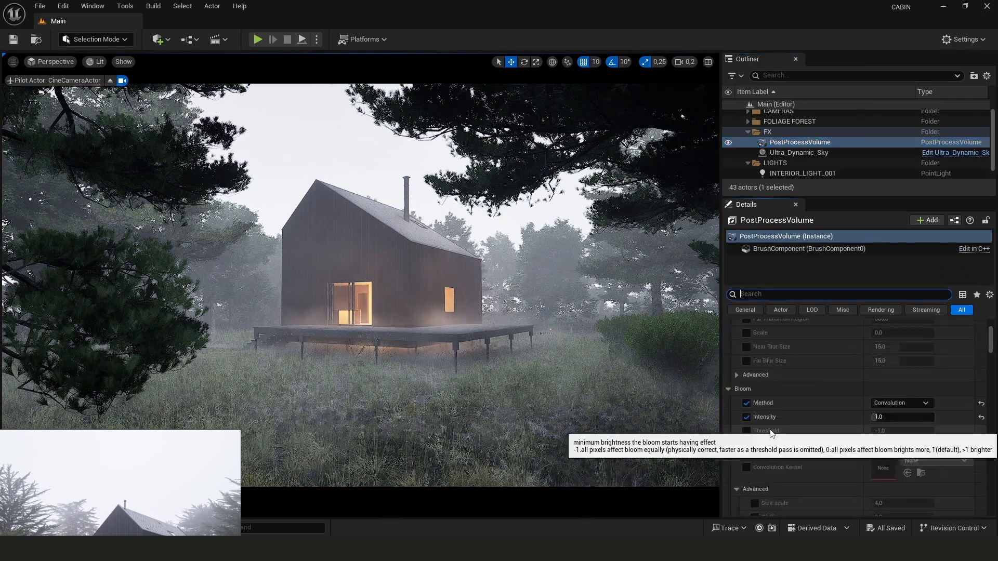
click(885, 399)
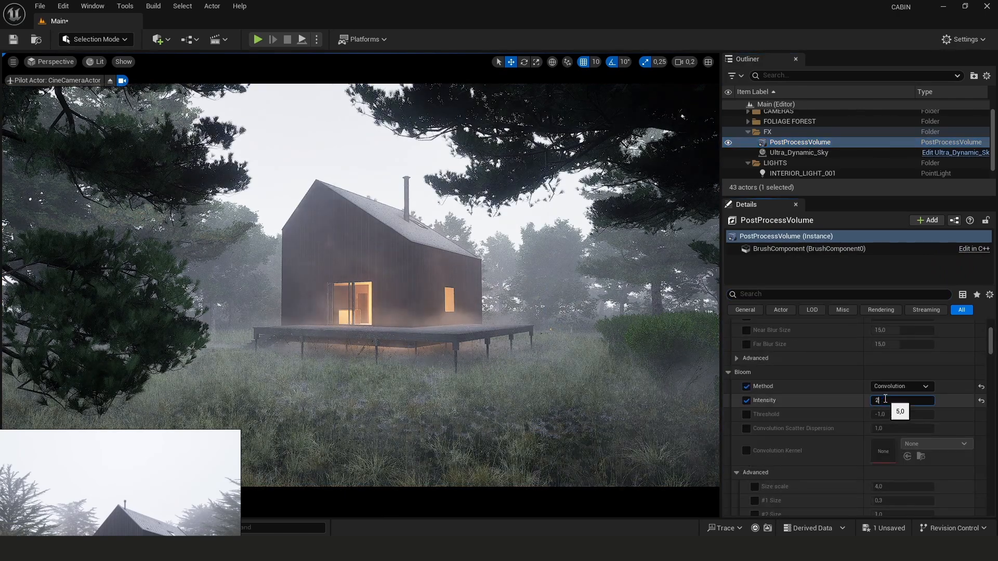
scroll(885, 399, down, 5)
click(883, 433)
text(12)
key(Return)
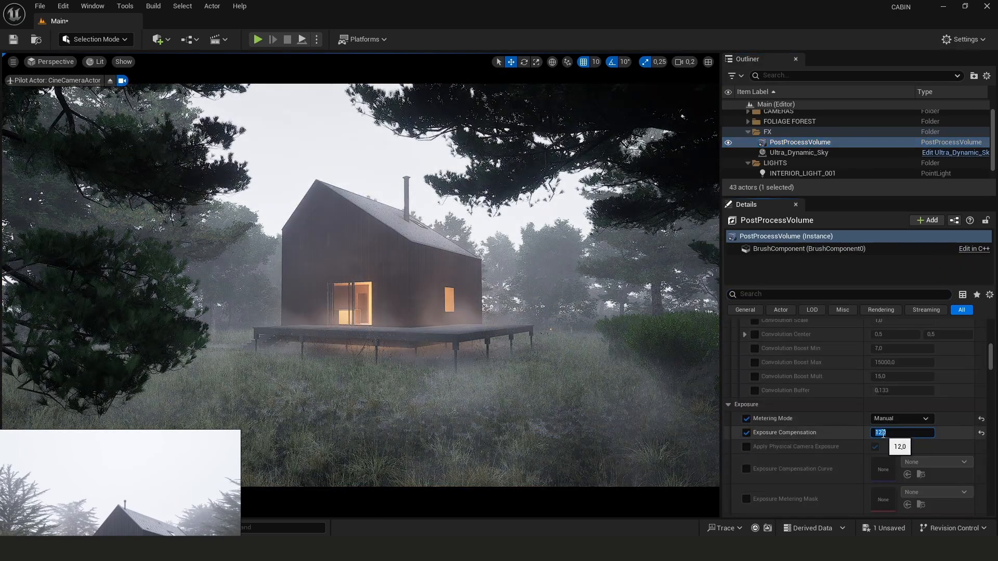
Filter the post-process settings for vignette and set Vignette Intensity to 0.7
text(VIGN)
click(891, 396)
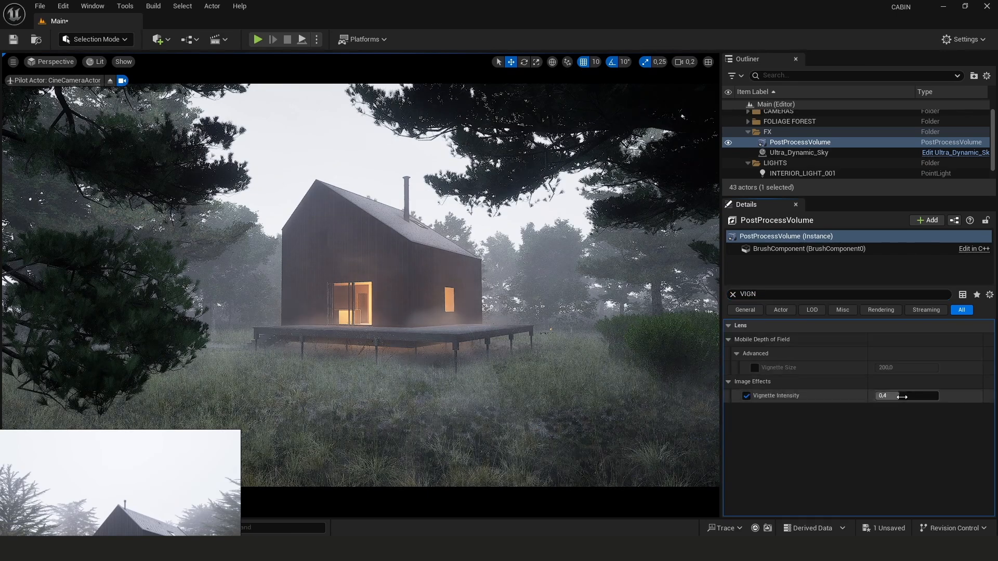
text(0,6)
key(Return)
text(0,7)
key(Return)
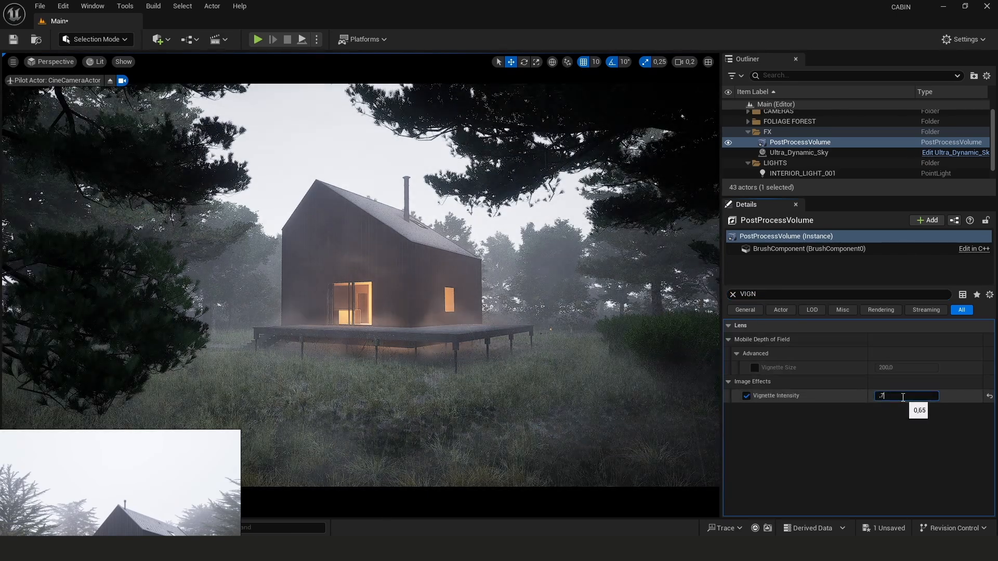
Search the post-process settings for grain and enable Film Grain Intensity
click(733, 295)
text(DUST)
click(733, 294)
text(GRAIN)
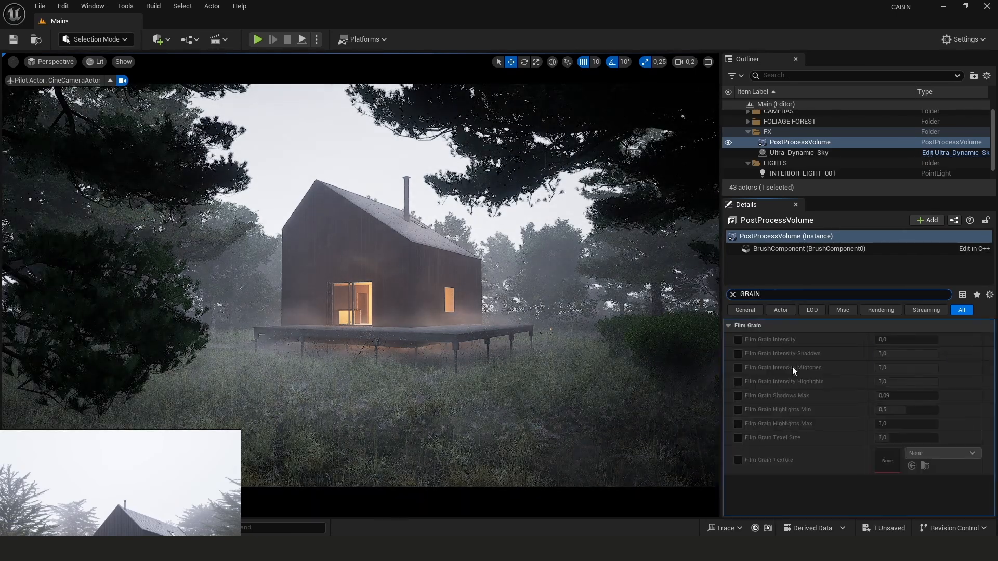
click(738, 340)
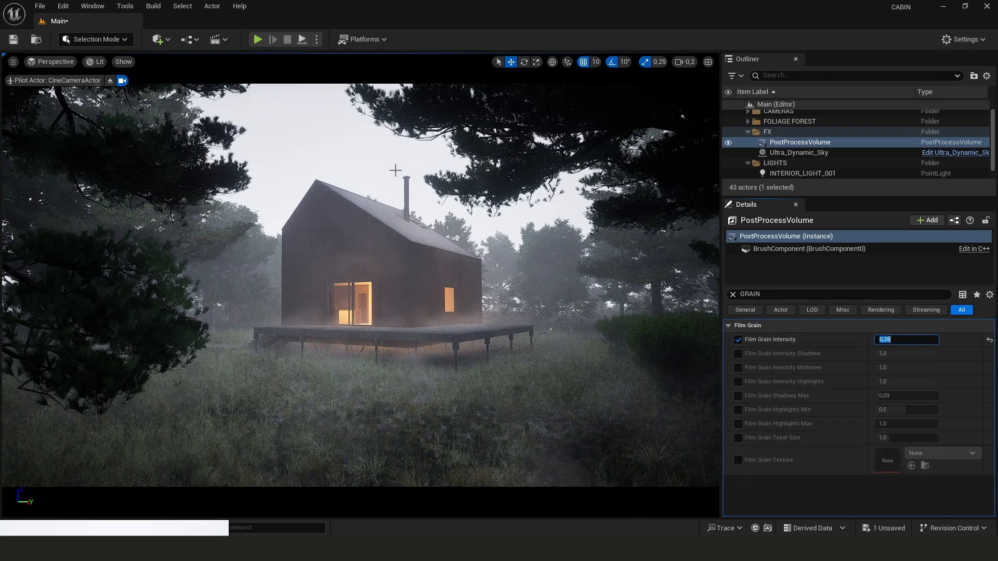
Enable chromatic aberration, toggle its start offset off again, and set its intensity to 0
click(733, 294)
text(ABBE)
click(733, 295)
text(CHROMA)
click(747, 354)
drag(882, 354, 909, 354)
click(747, 368)
click(883, 369)
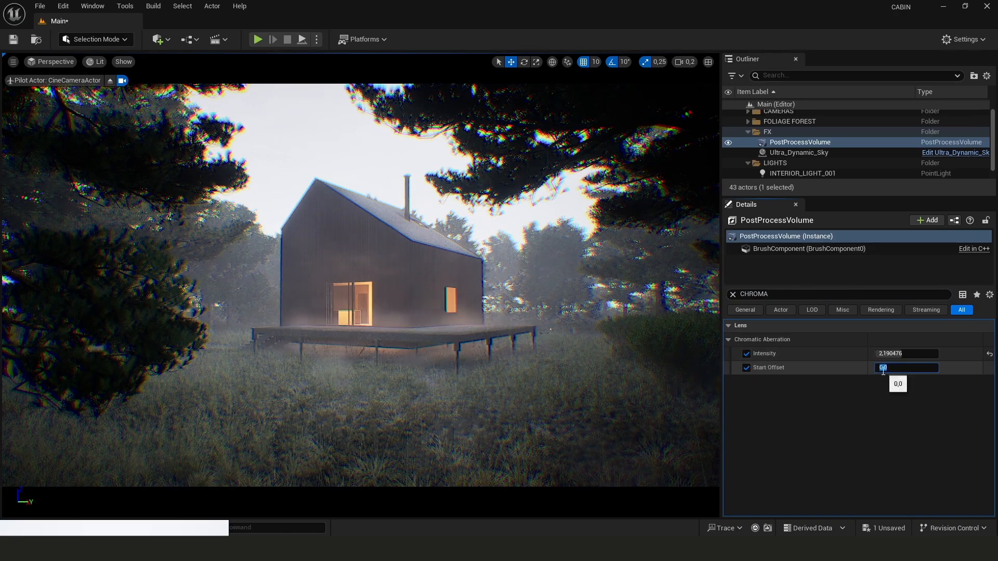
click(746, 368)
click(881, 354)
text(0)
key(Return)
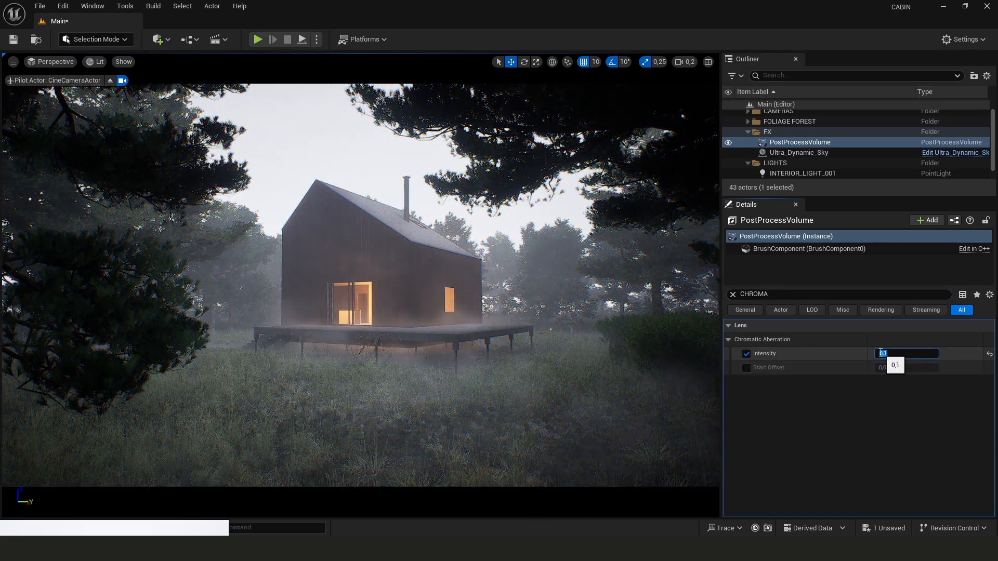
Save all unsaved levels and assets
click(40, 6)
click(62, 153)
Toggle the viewport's FPS and stats overlays from the viewport options
click(13, 62)
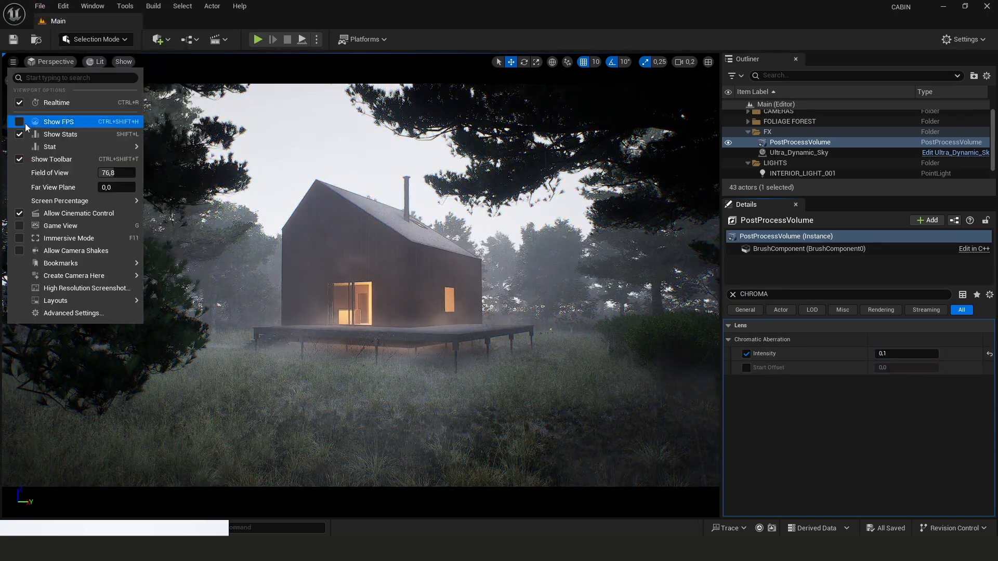
click(46, 121)
click(498, 62)
click(13, 62)
click(32, 135)
Set the engine scalability settings to Cinematic for all groups
click(963, 39)
mouse_move(912, 217)
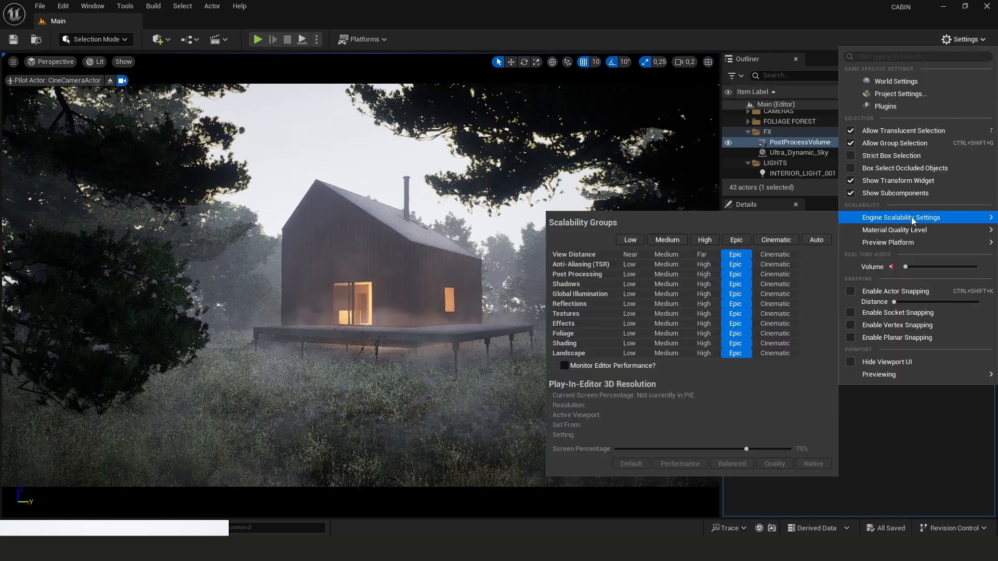
click(774, 240)
click(499, 62)
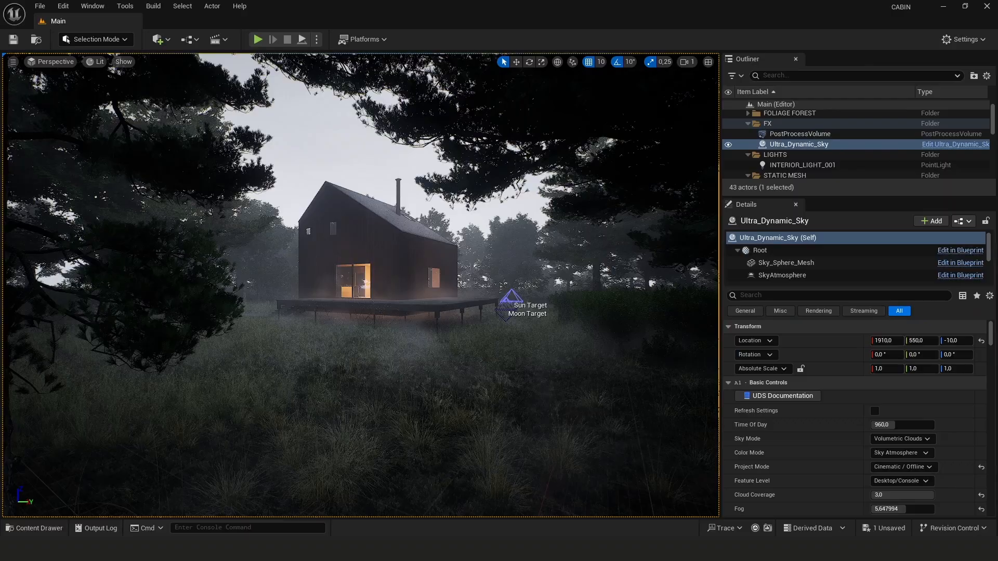
Open the fire pit's static mesh and assign MI_CONCRETE_FIREPIT to its material slots
click(13, 62)
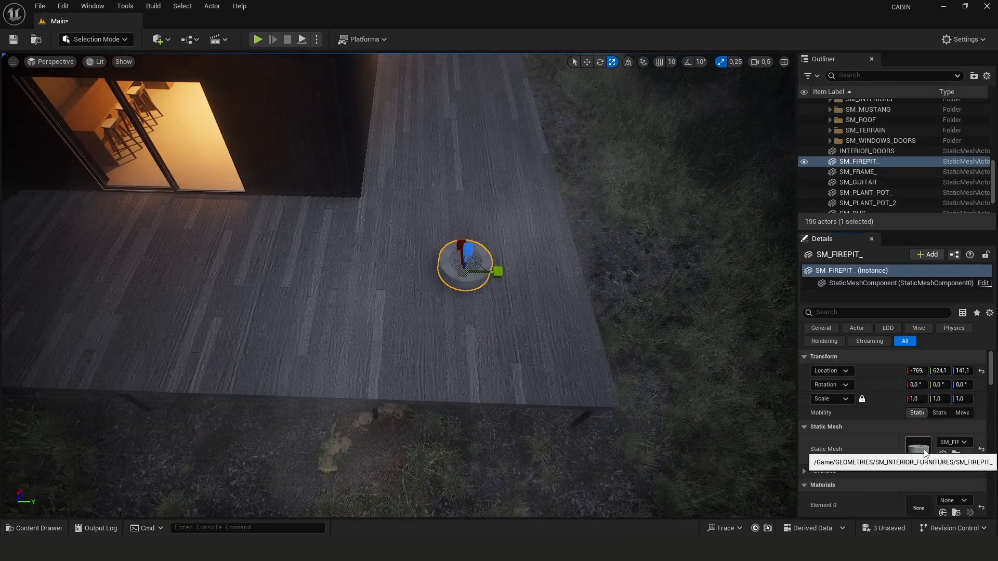
double_click(918, 448)
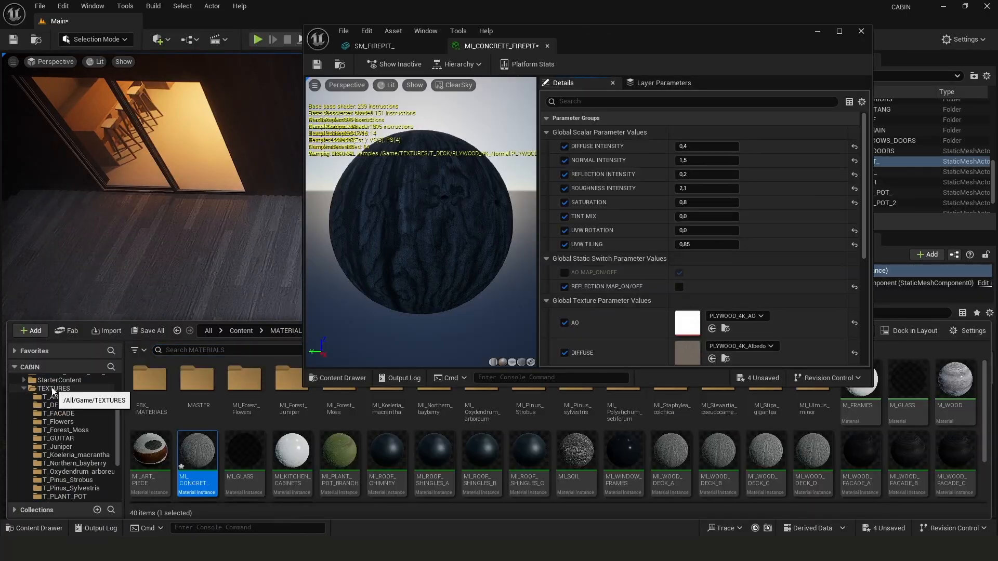
click(52, 389)
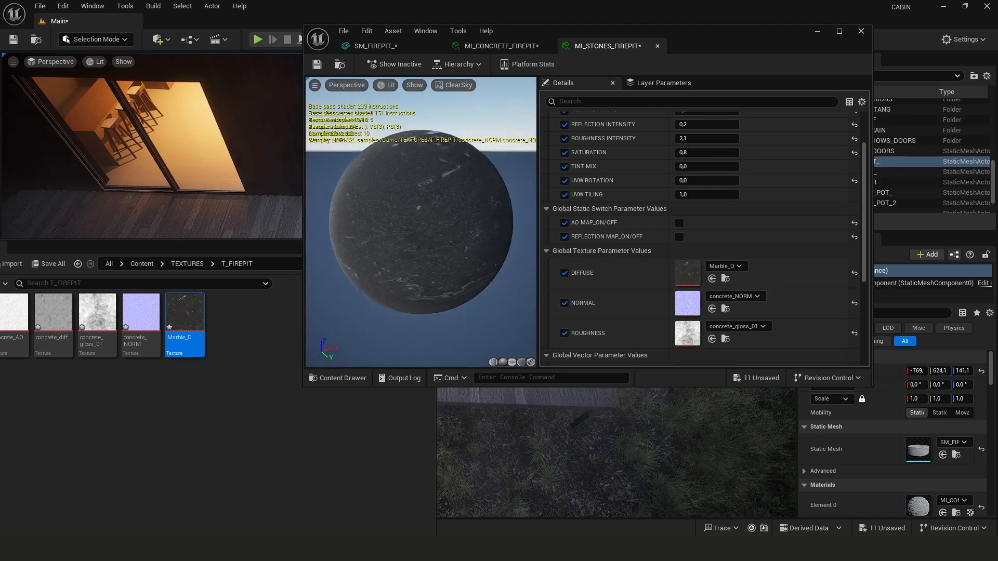
click(692, 172)
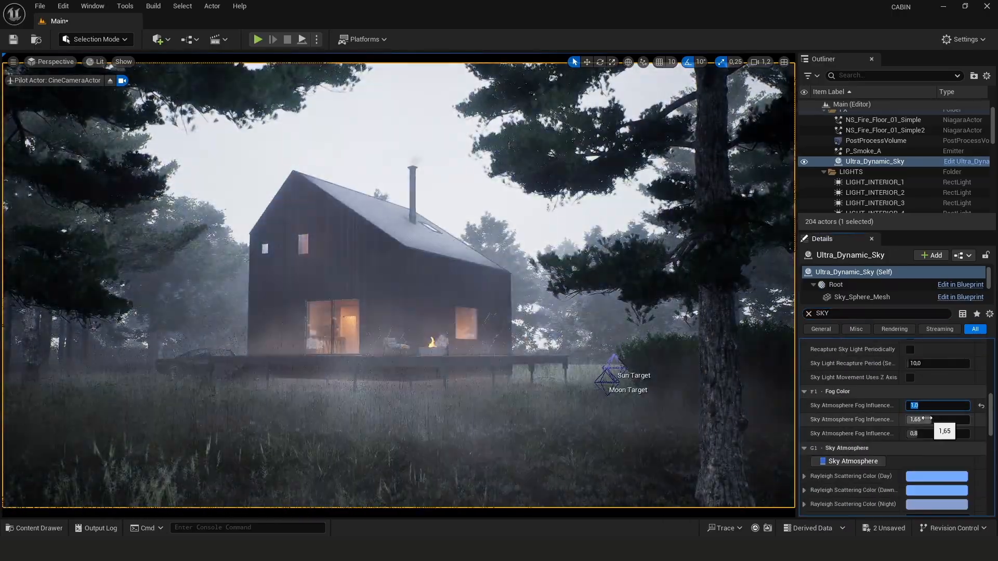
Set the Ultra Dynamic Sky's sky atmosphere fog influence to 5 and adjust the overcast luminance
text(5)
key(Return)
scroll(828, 452, down, 5)
click(908, 472)
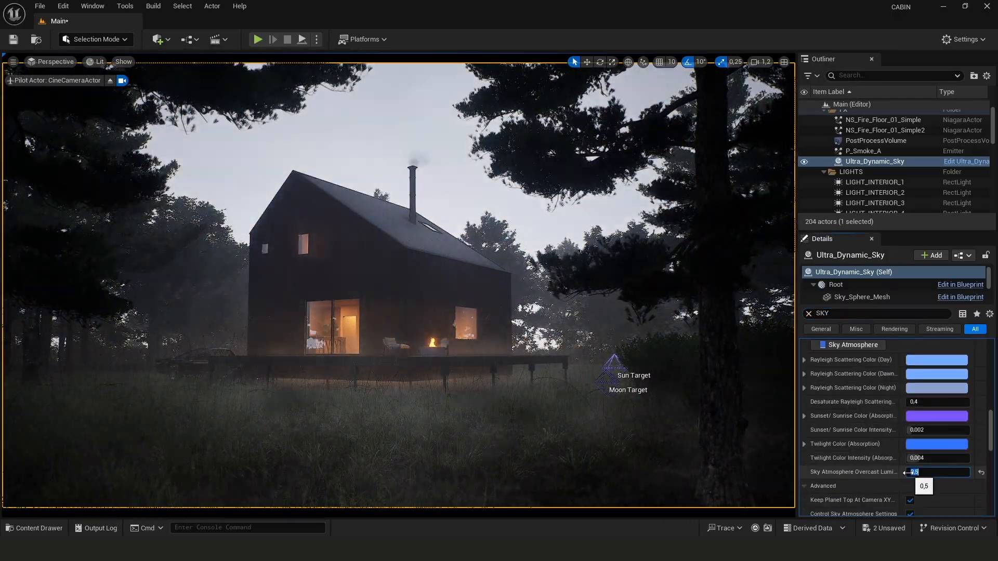
scroll(903, 469, down, 10)
click(921, 481)
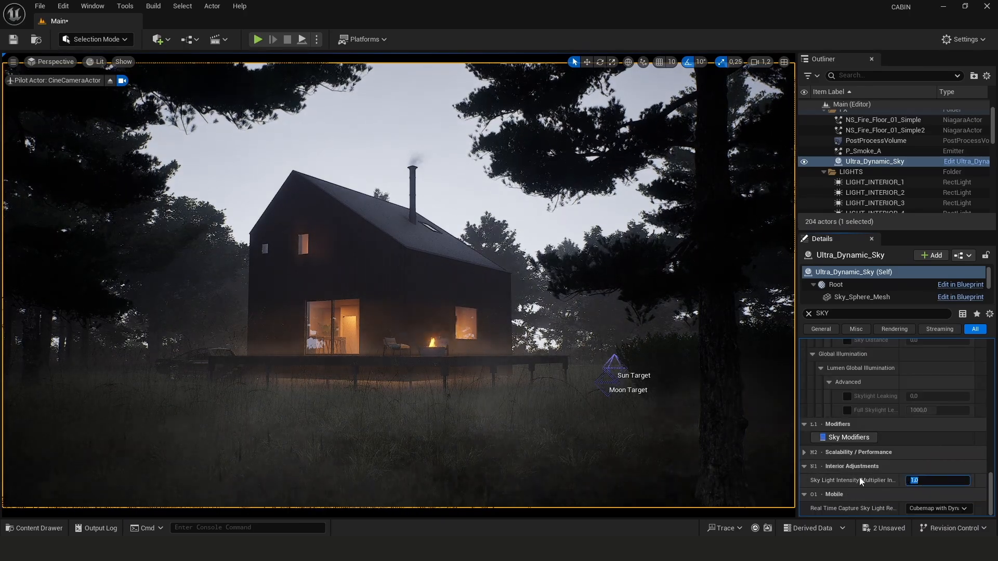
Clear the sky details filter and set another Ultra Dynamic Sky property to 2
click(809, 314)
scroll(815, 457, down, 10)
click(915, 405)
scroll(878, 460, down, 20)
scroll(884, 447, down, 6)
click(928, 412)
text(2)
key(Return)
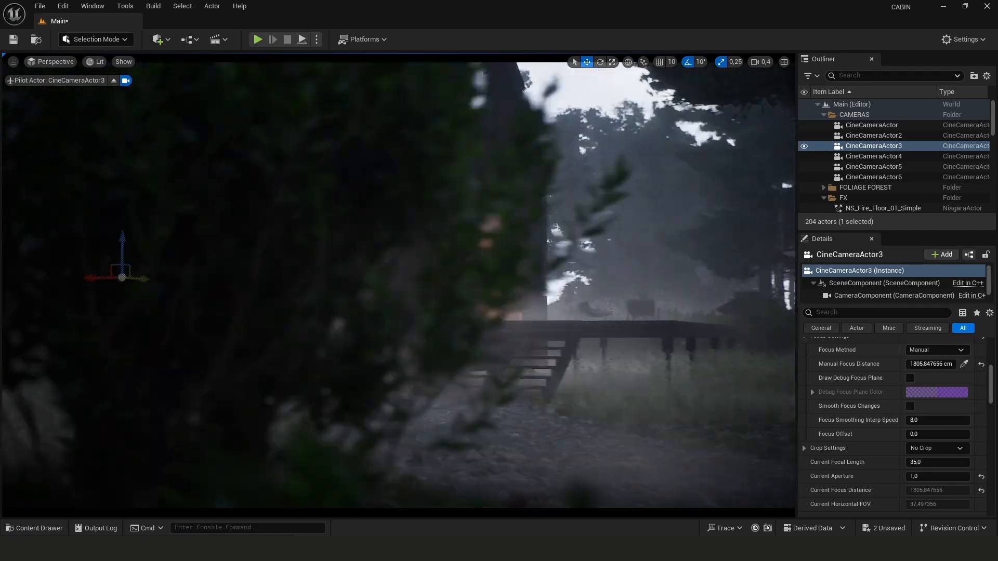
Pilot the first cine camera from the viewport's camera list and adjust its focus settings
click(51, 62)
click(67, 279)
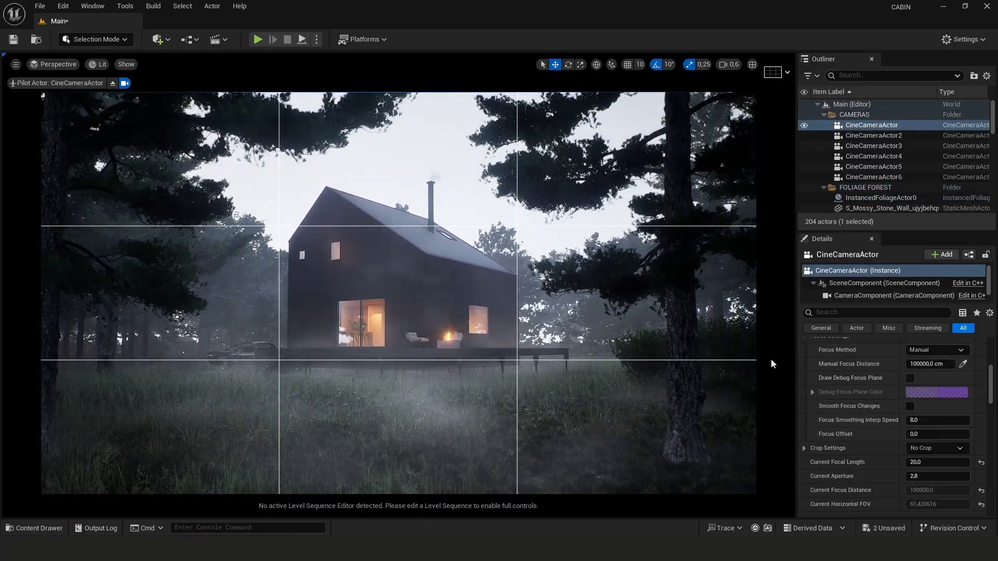
click(940, 428)
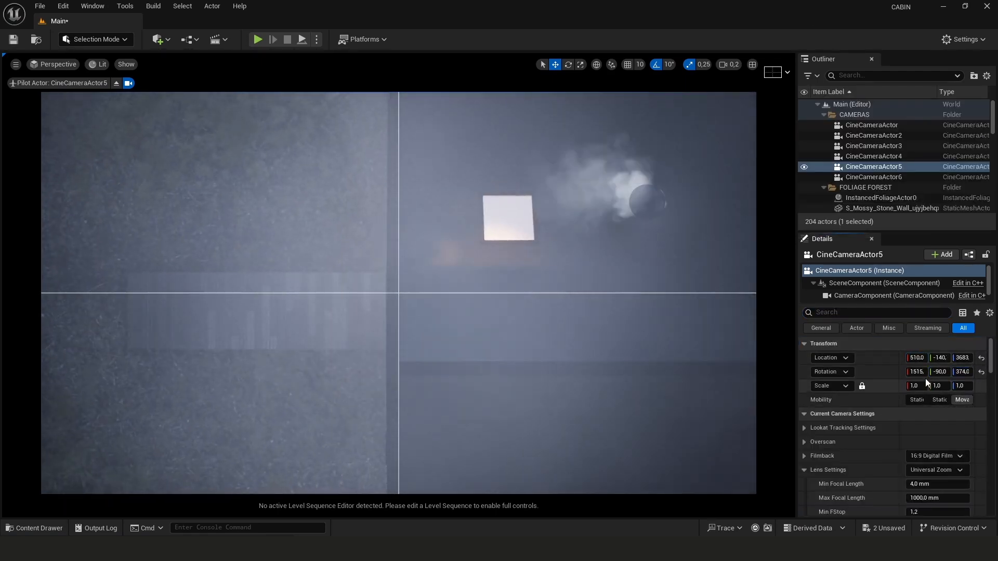
Enter 1 in CineCameraActor5's Z rotation field
click(962, 372)
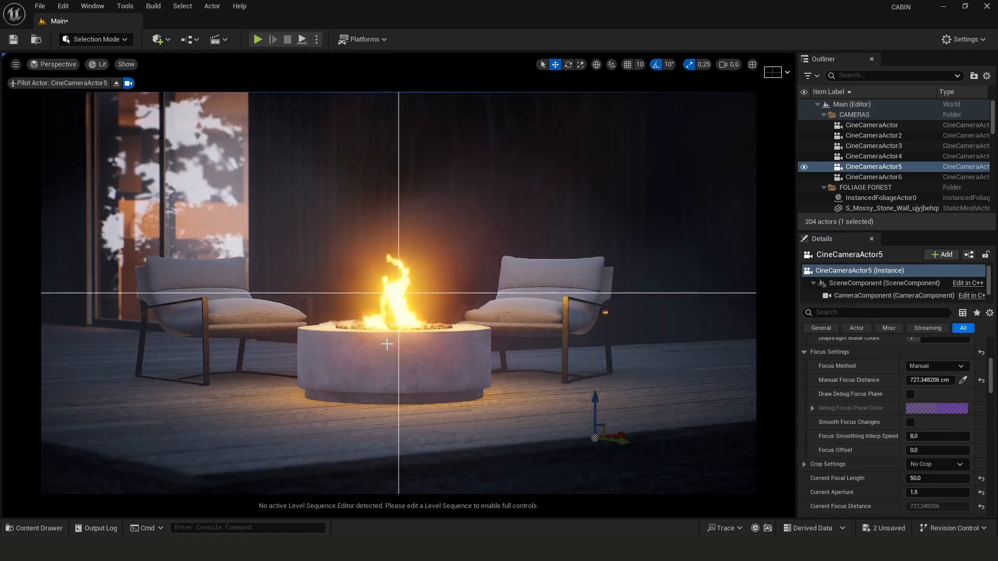
text(1)
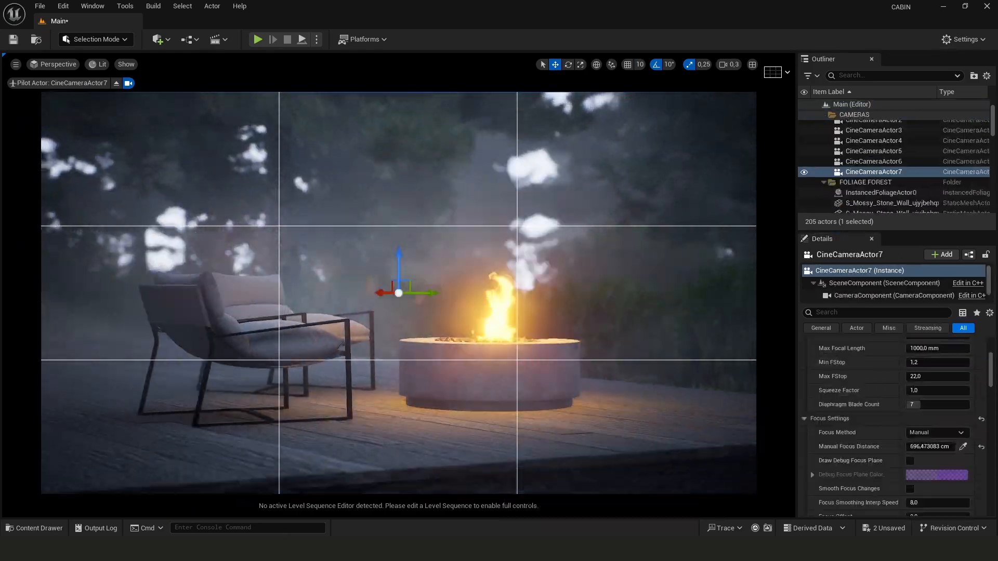
Create new cine cameras at the current viewport positions
right_click(513, 364)
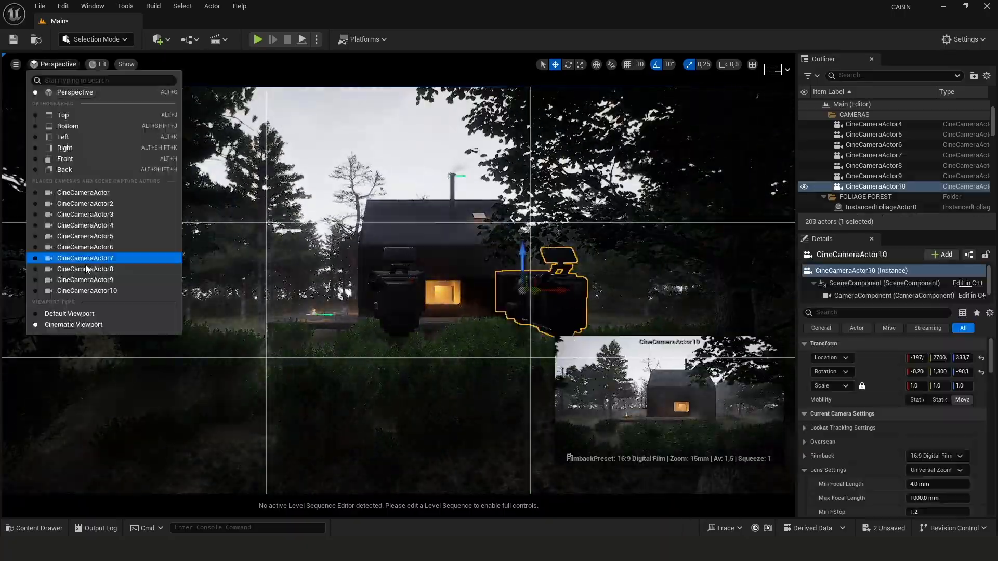
click(104, 256)
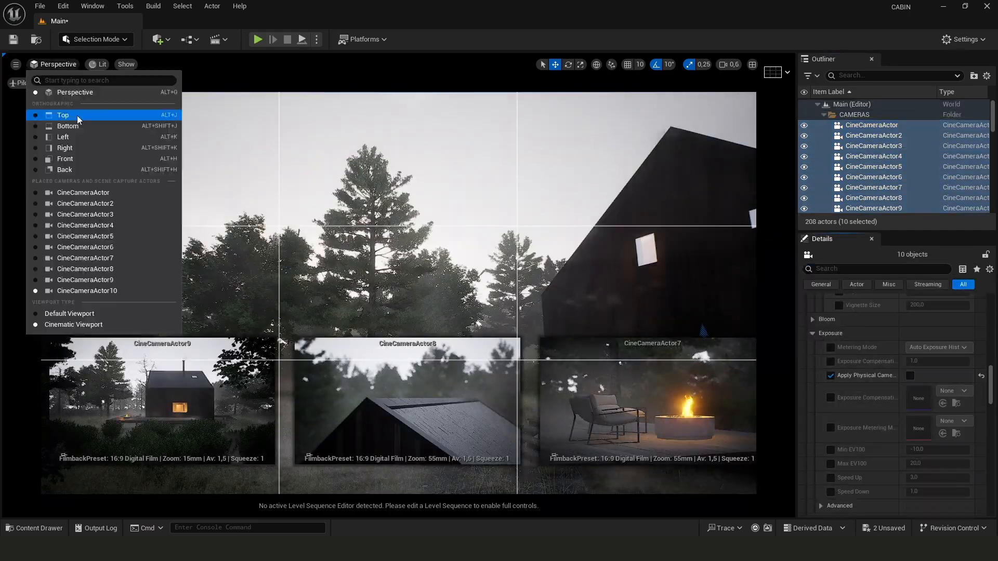
click(90, 202)
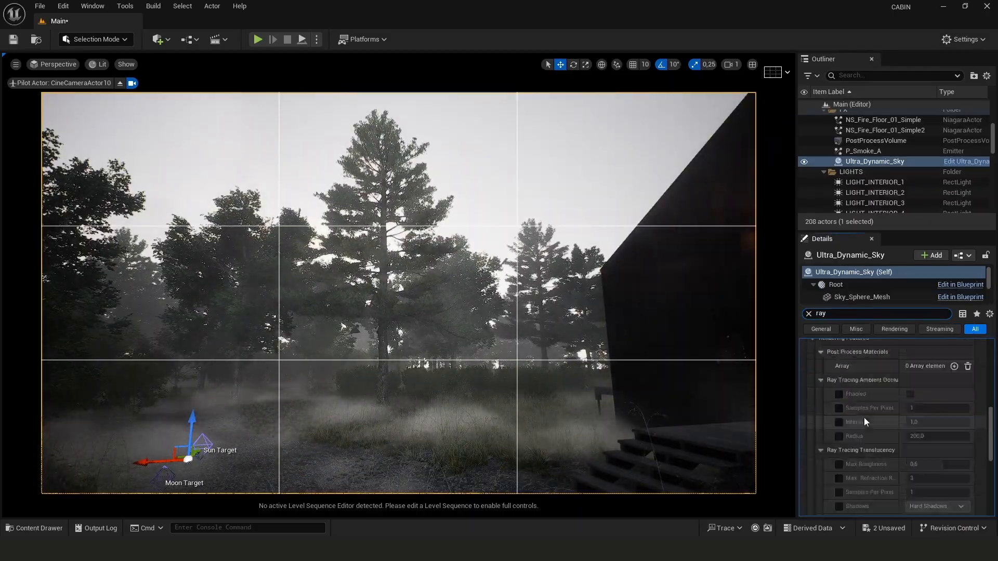
Filter the Ultra Dynamic Sky settings for ray tracing and set a value to 50
scroll(864, 418, down, 3)
right_drag(468, 291, 405, 291)
click(936, 445)
text(50)
scroll(930, 432, down, 1)
click(926, 478)
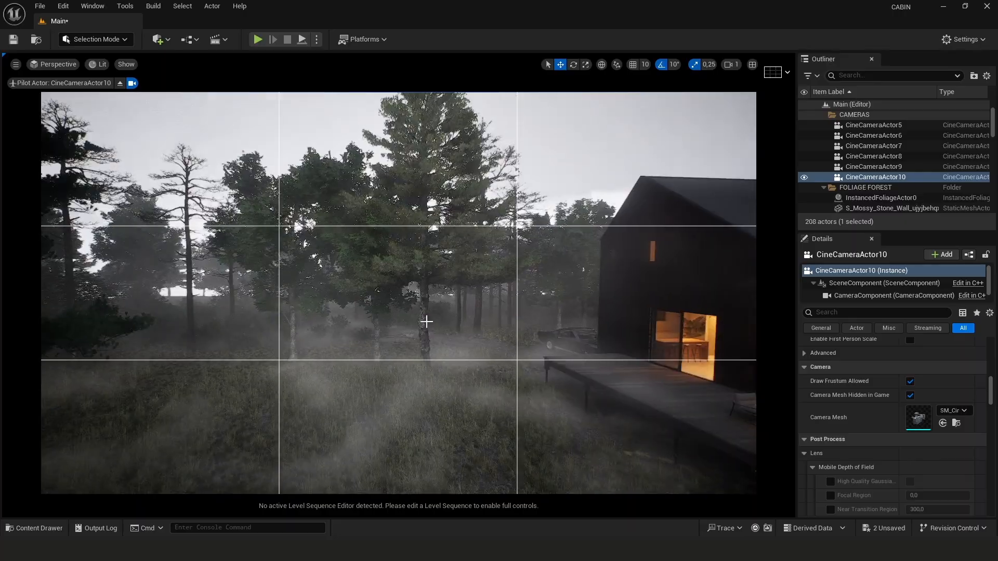
Search the camera details for exposure settings
text(expos)
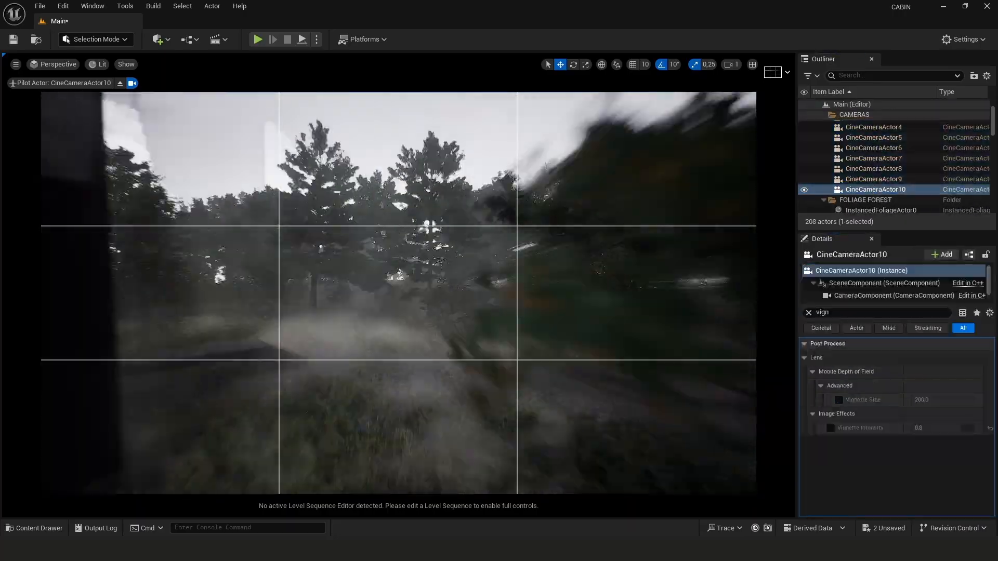
right_drag(399, 294, 406, 333)
scroll(399, 293, down, 2)
scroll(398, 293, up, 2)
Switch the viewport through several cine cameras to review each shot
click(54, 64)
click(89, 260)
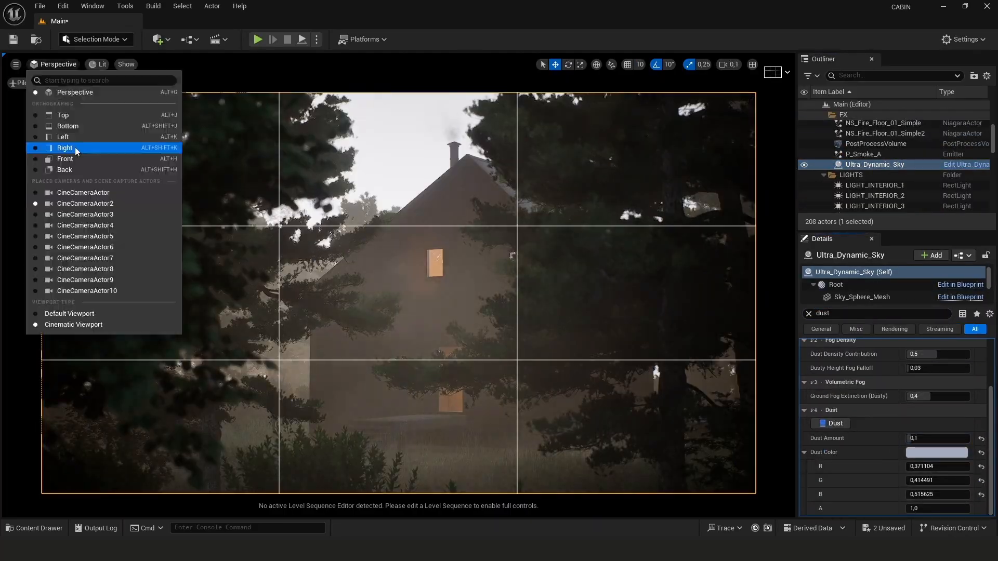
text(te)
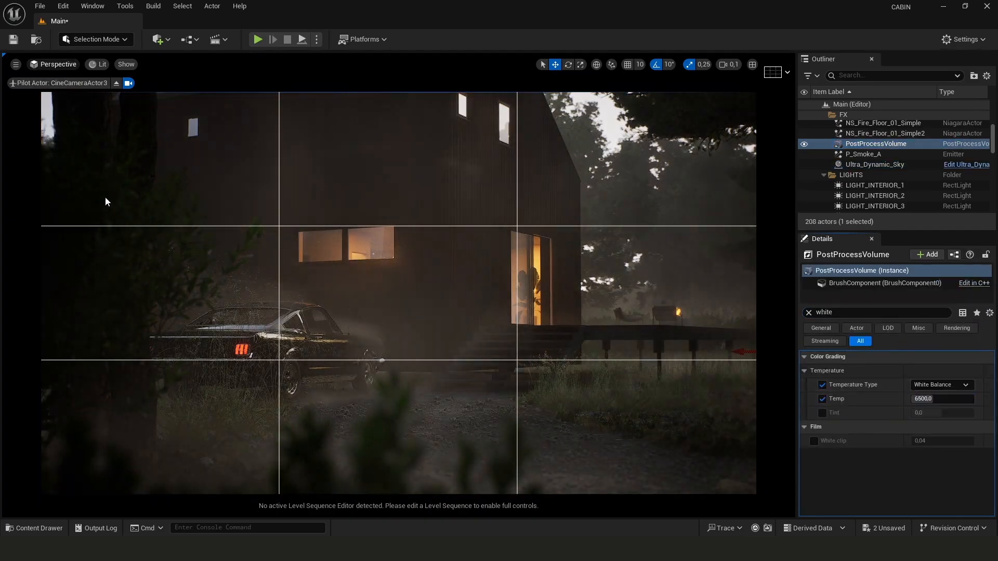
click(54, 64)
click(74, 203)
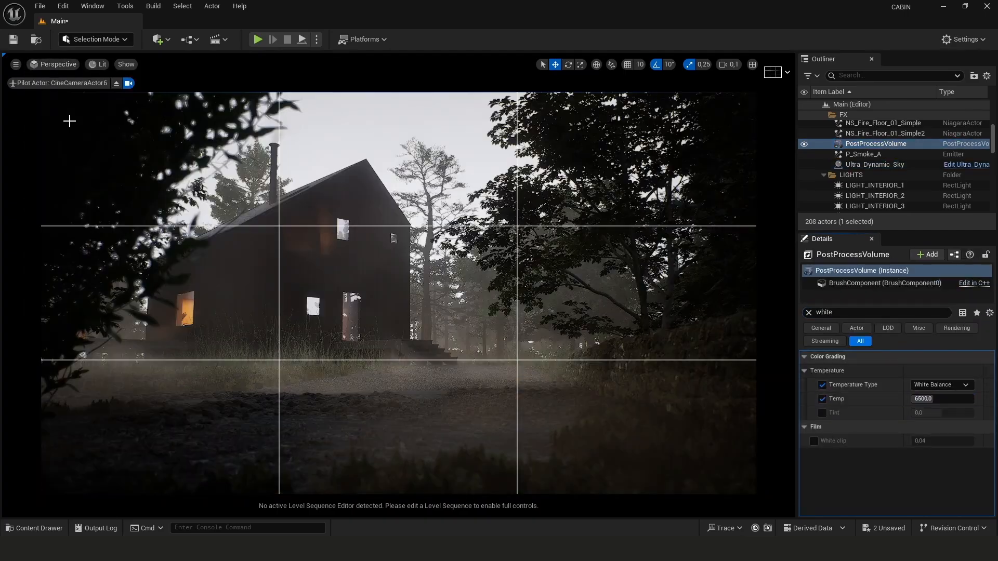
click(54, 64)
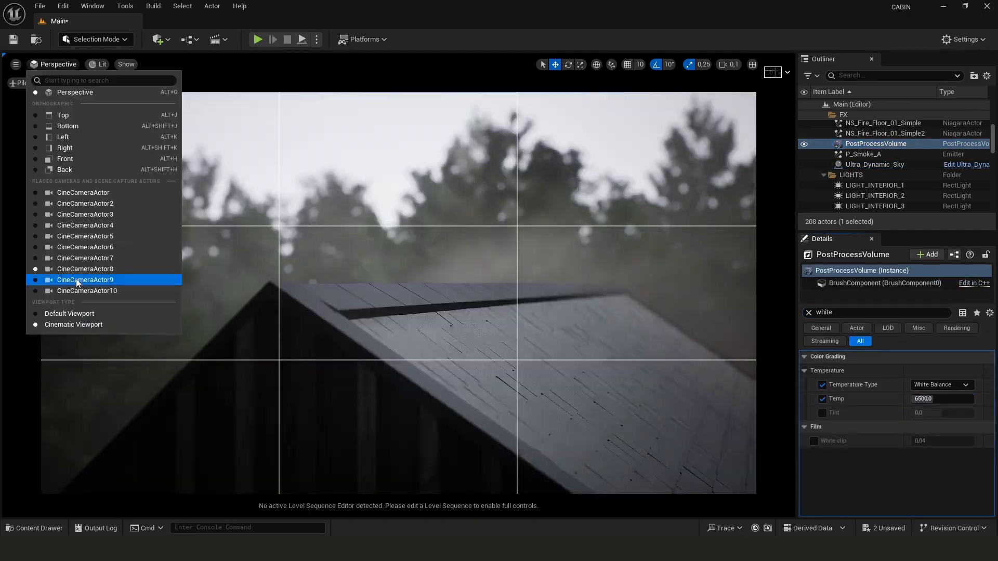
click(77, 280)
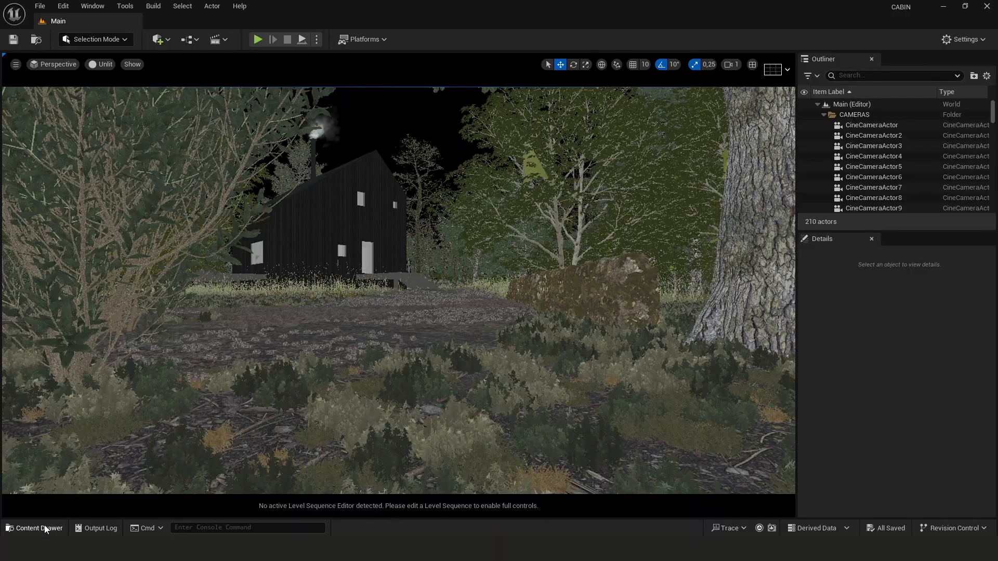
Open the content drawer and create a new folder named SEQUENCE under Content
click(44, 528)
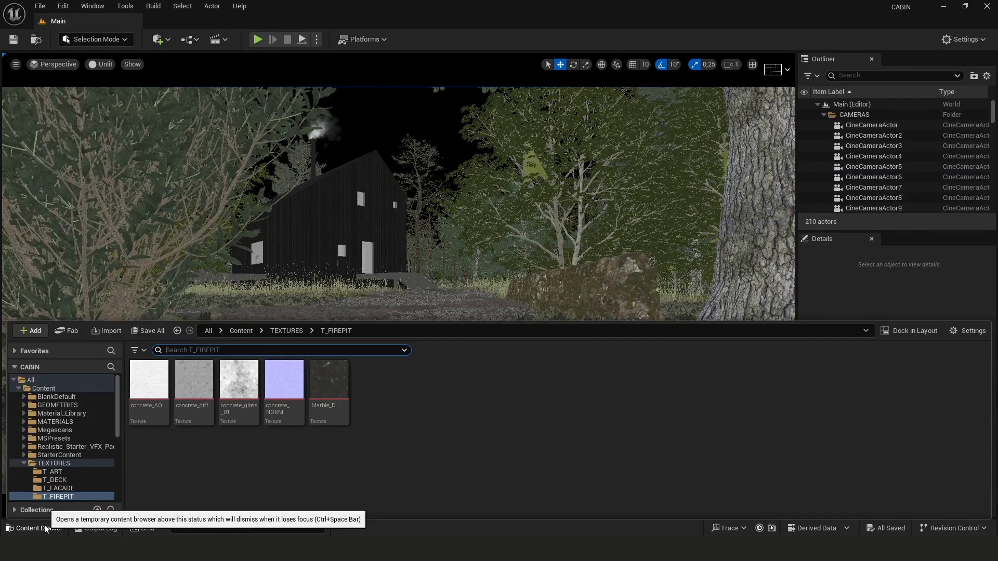
click(23, 463)
click(19, 388)
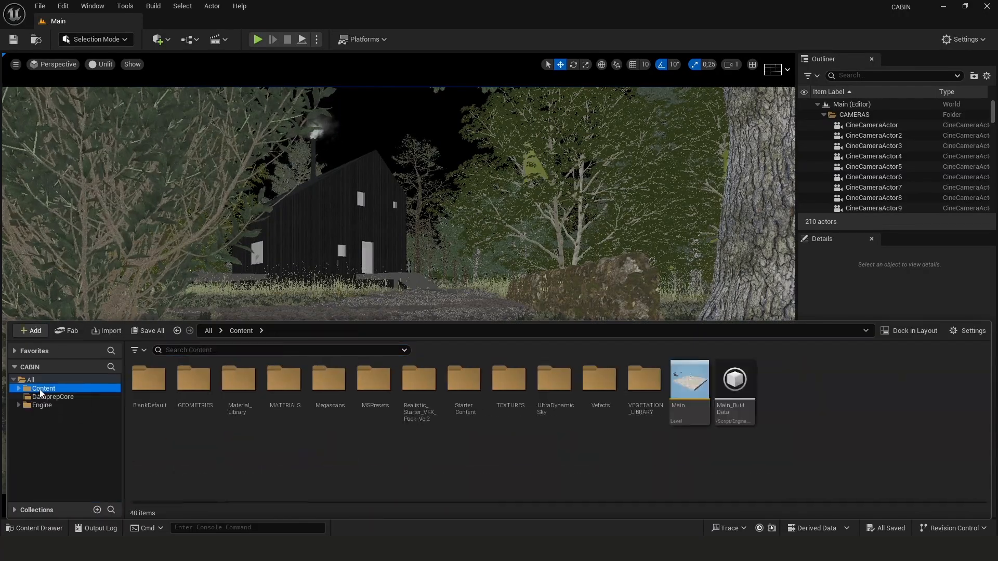
right_click(532, 466)
click(573, 126)
key(BackSpace)
text(SEQUENCE)
key(Return)
double_click(466, 385)
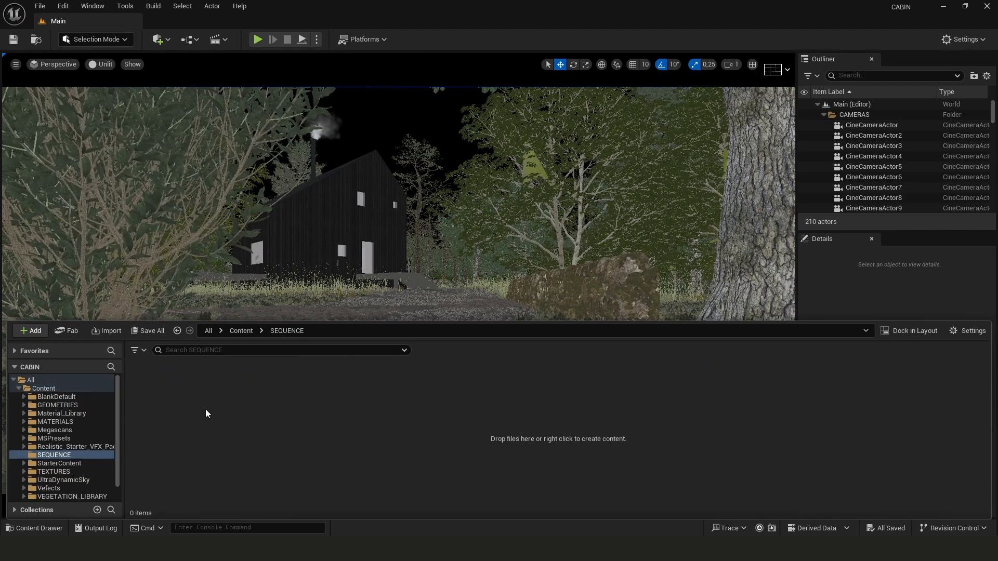
Create a Level Sequence named CAM1 in the SEQUENCE folder
right_click(206, 412)
mouse_move(248, 341)
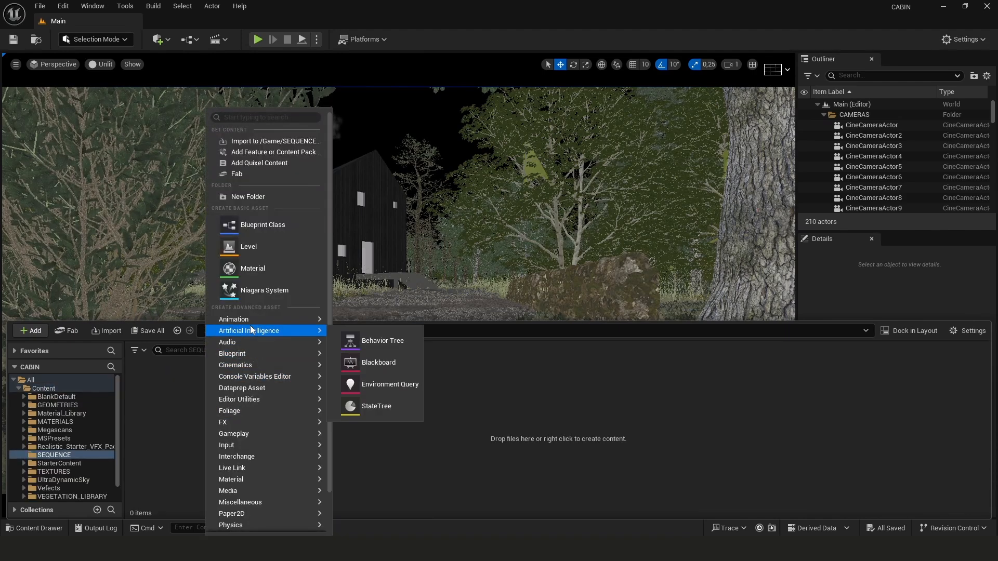
mouse_move(266, 370)
click(384, 397)
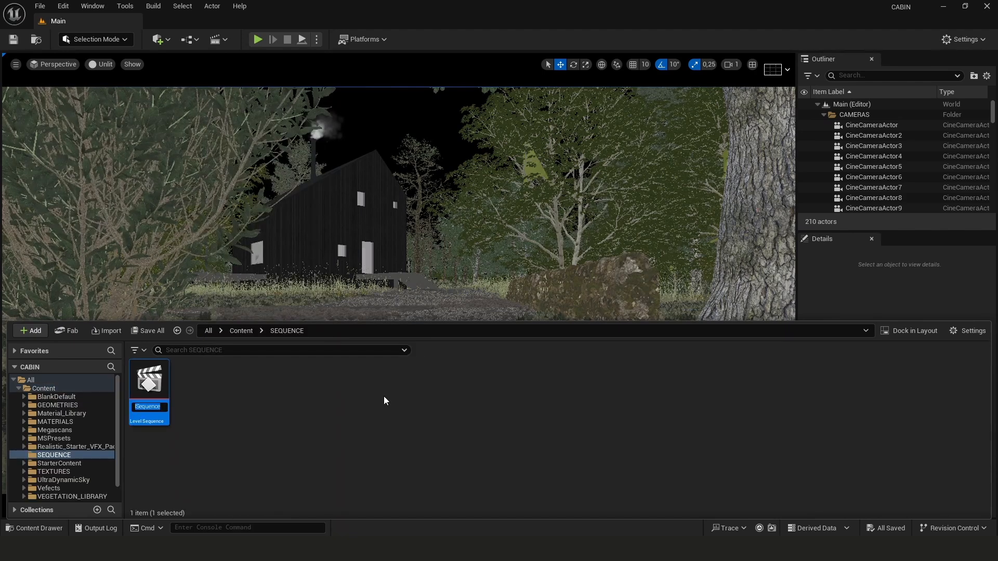
text(CM)
key(BackSpace)
text(AM1)
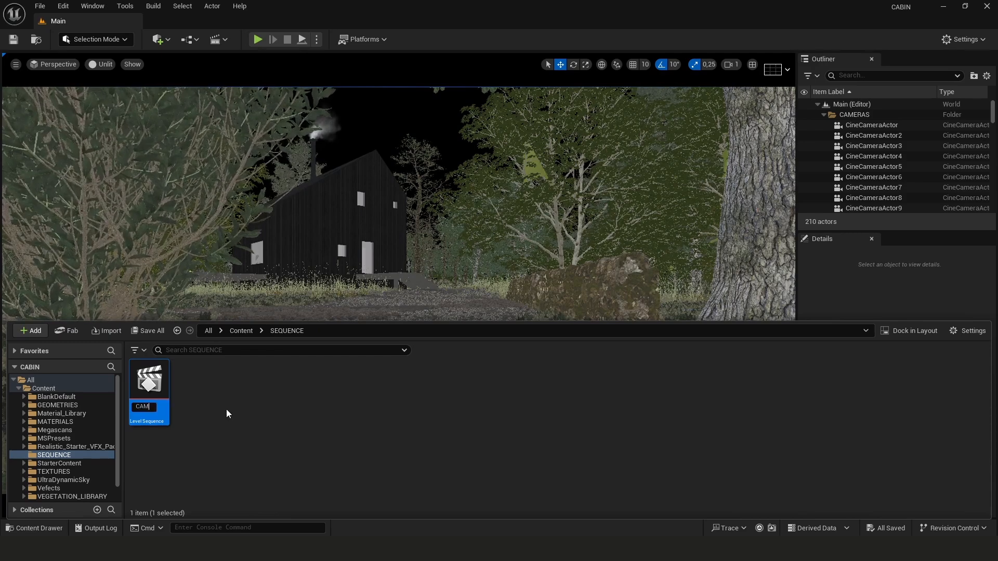
key(Return)
Open CAM1 in Sequencer and pilot CineCameraActor in the viewport
double_click(160, 380)
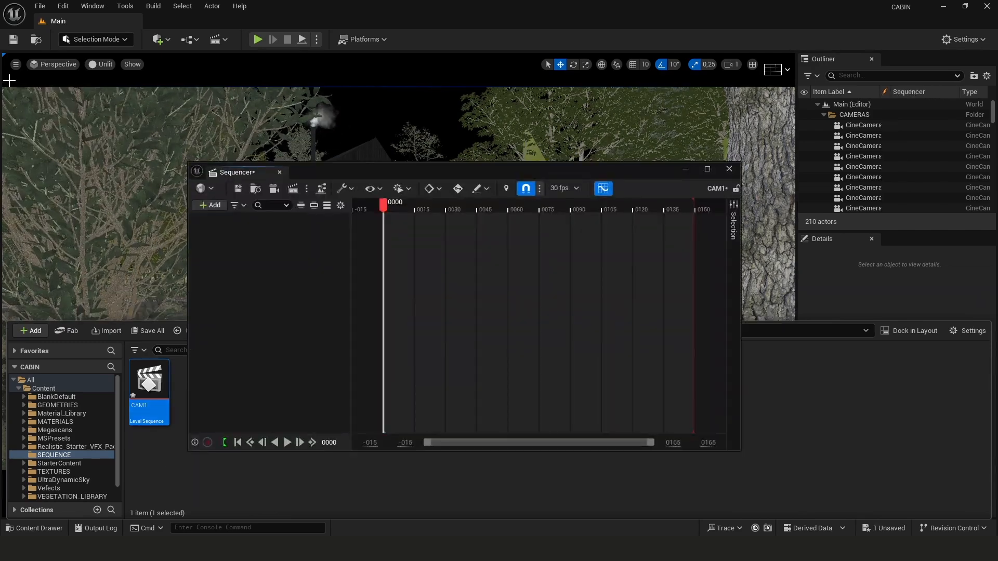
click(55, 64)
mouse_move(87, 181)
click(237, 197)
drag(354, 172, 412, 156)
Add CineCameraActor to the CAM1 sequence as a track
click(269, 190)
mouse_move(338, 233)
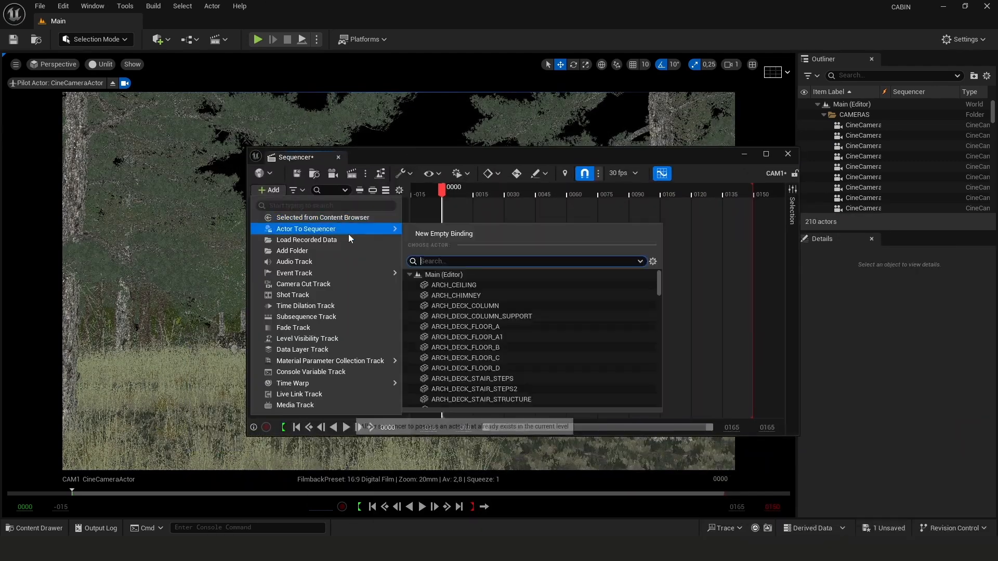
text(CAM)
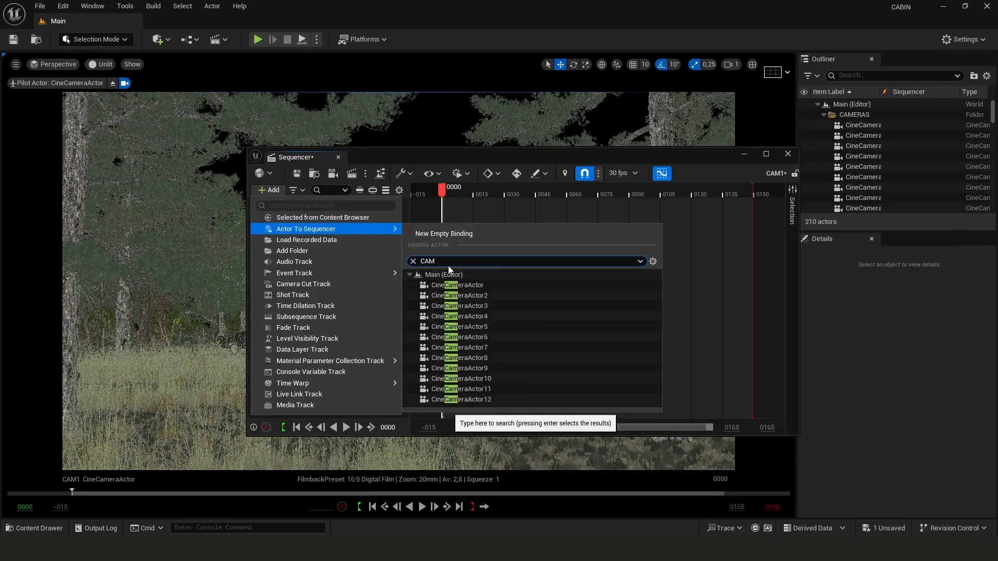
click(459, 285)
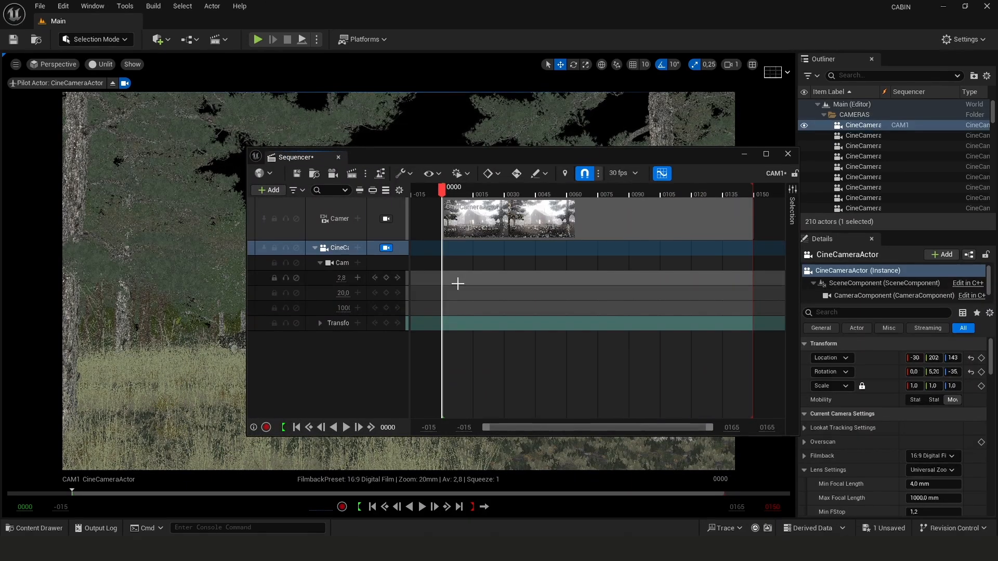
Save the CAM1 sequence and open the frame-rate options
click(296, 175)
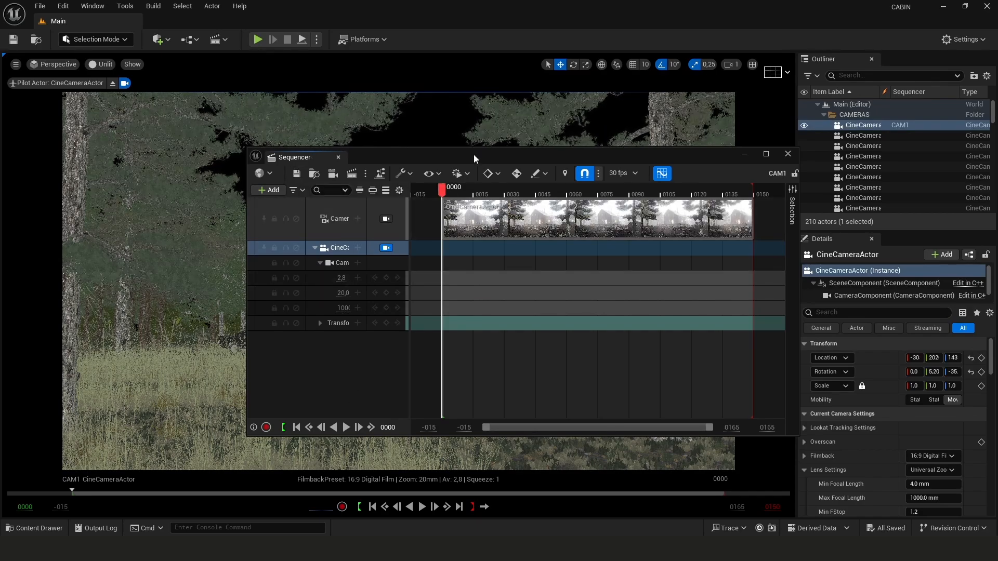
click(631, 176)
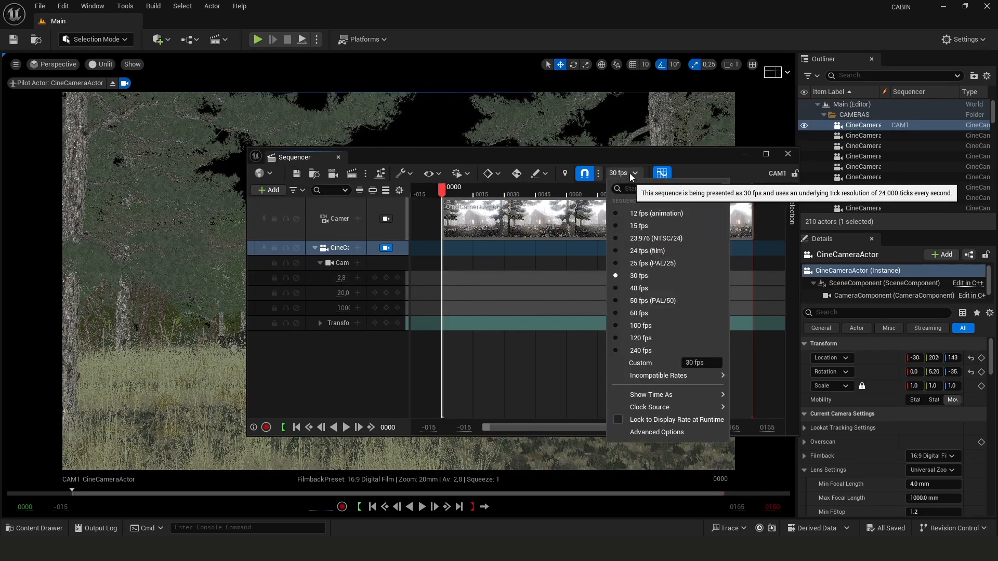
click(630, 177)
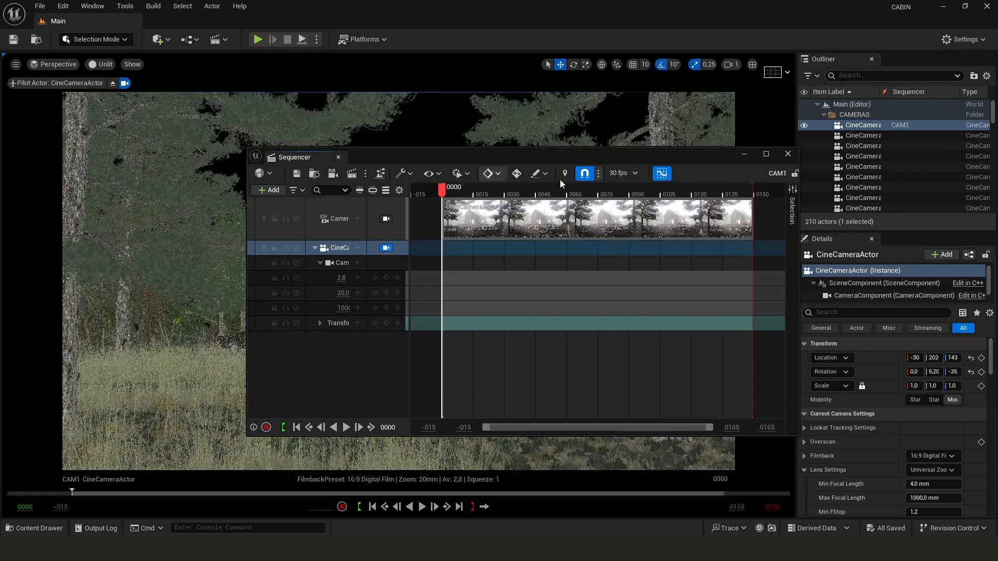
Play back the CAM1 camera animation in the viewport
click(667, 180)
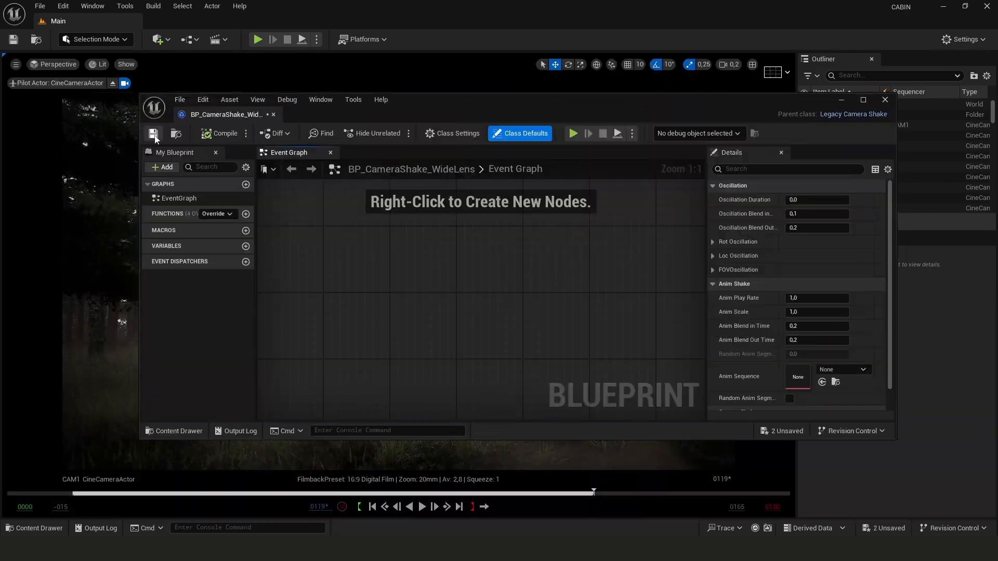
click(422, 507)
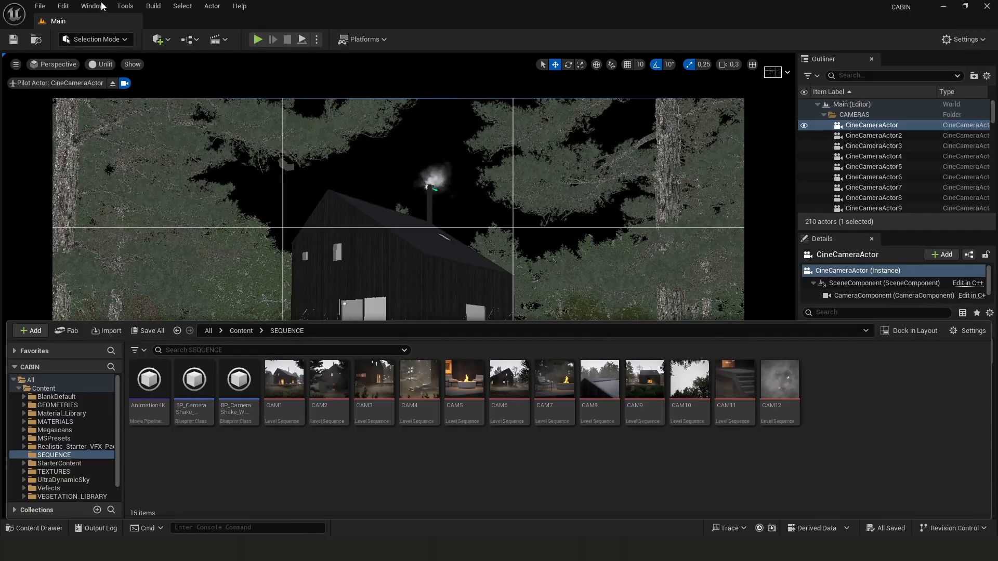
Open the Movie Render Queue window from the Cinematics options and reposition it
click(91, 6)
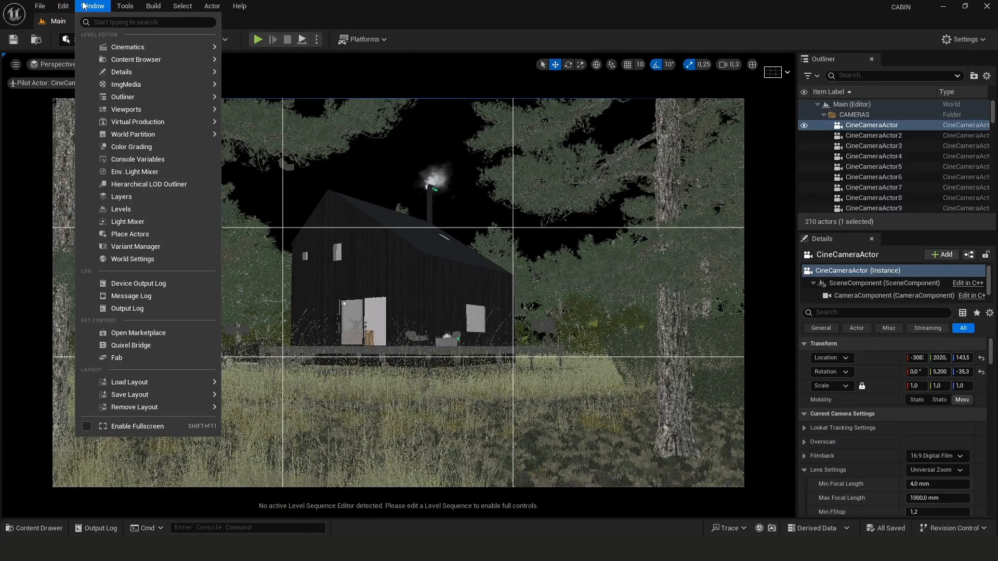
mouse_move(133, 52)
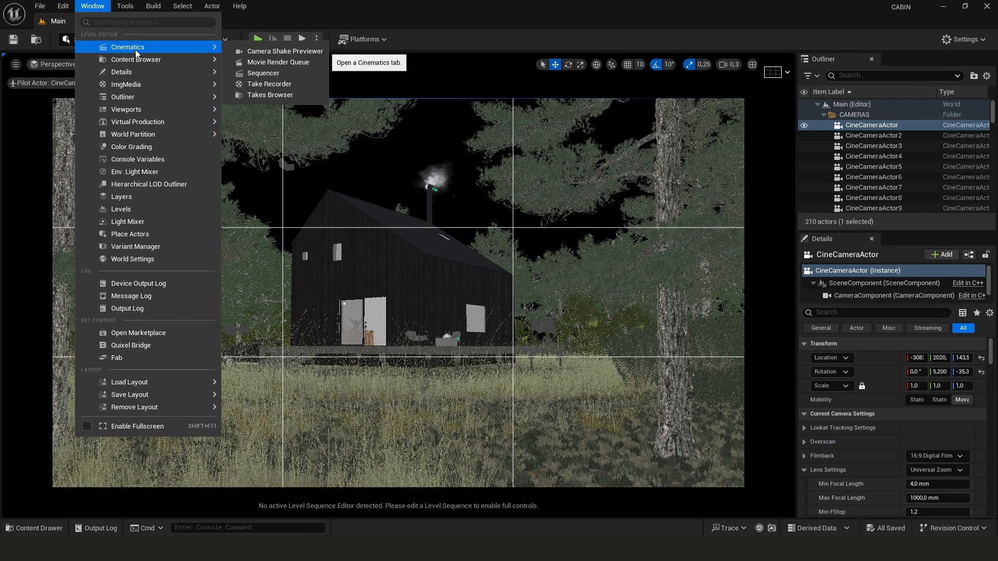
click(291, 65)
drag(263, 138, 420, 149)
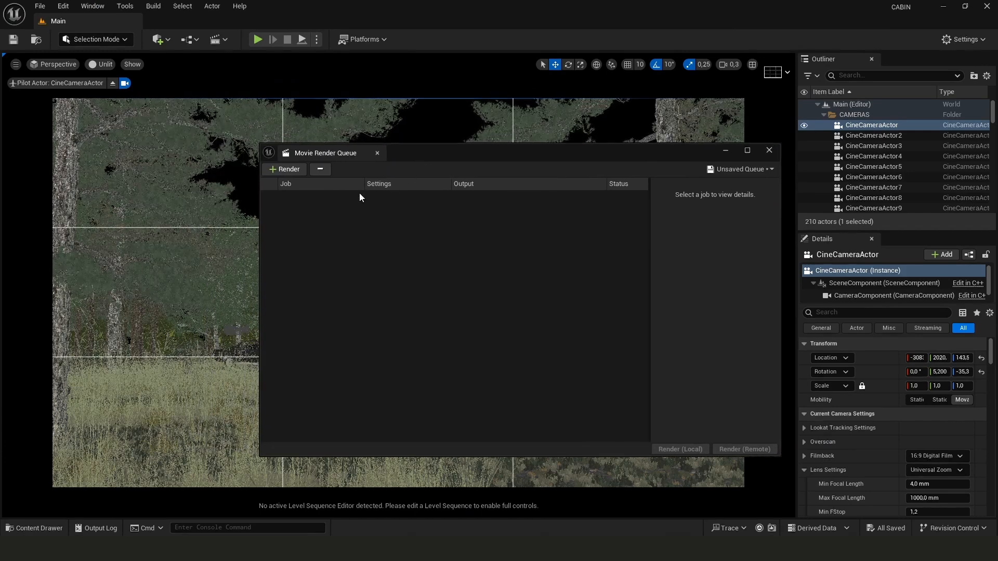
Add a render job for the CAM1 sequence and open its Animation4K settings preset
click(285, 172)
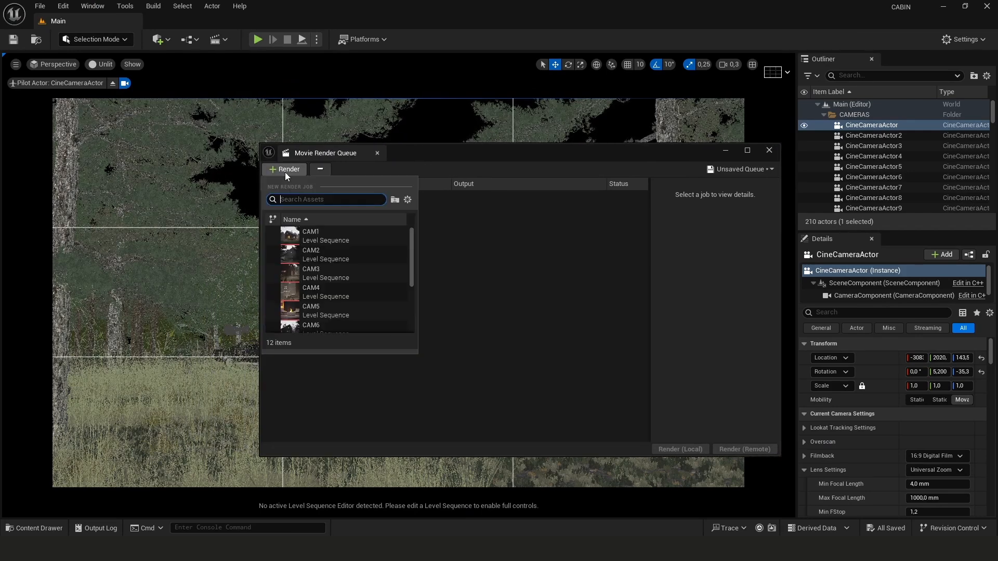
click(324, 238)
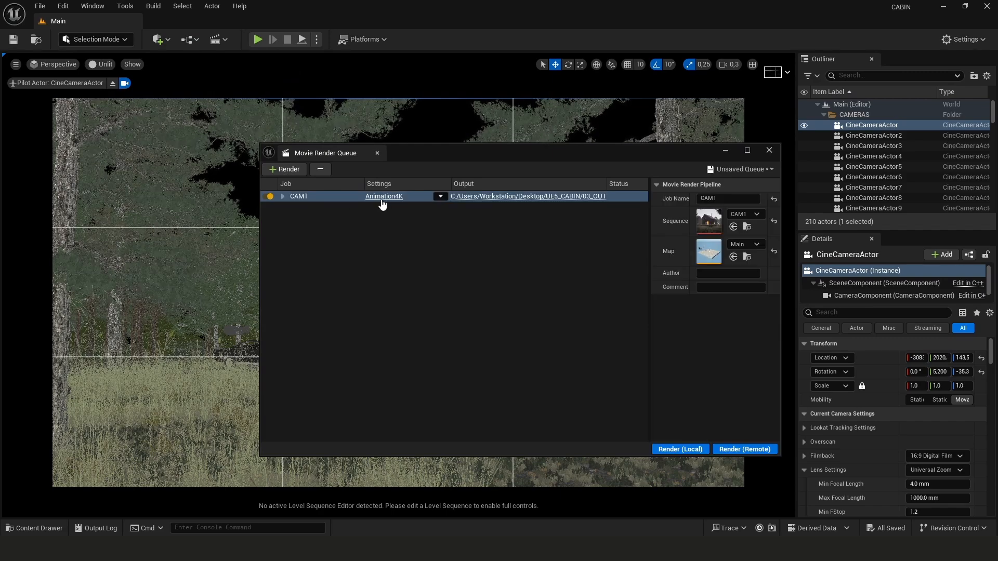
click(398, 199)
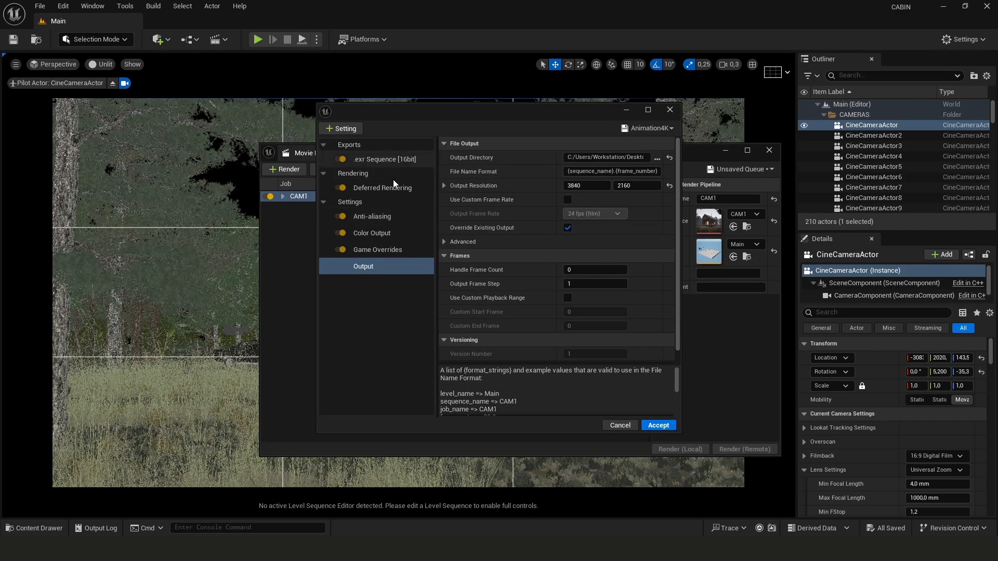
Set CAM1's output directory to the UE5_CABIN/03_OUTPUT/CAM1 folder, review the settings pages, and accept
click(628, 156)
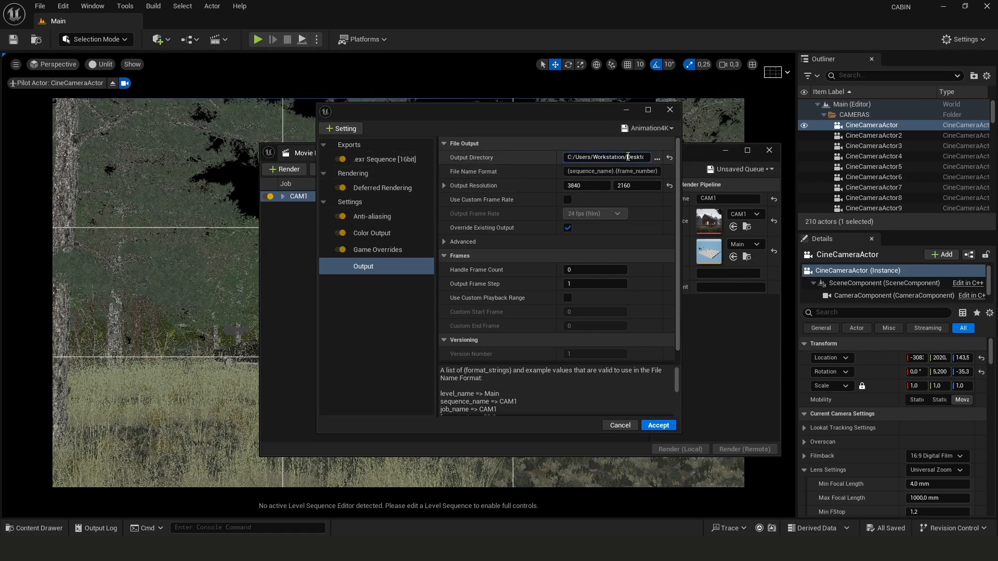
click(656, 159)
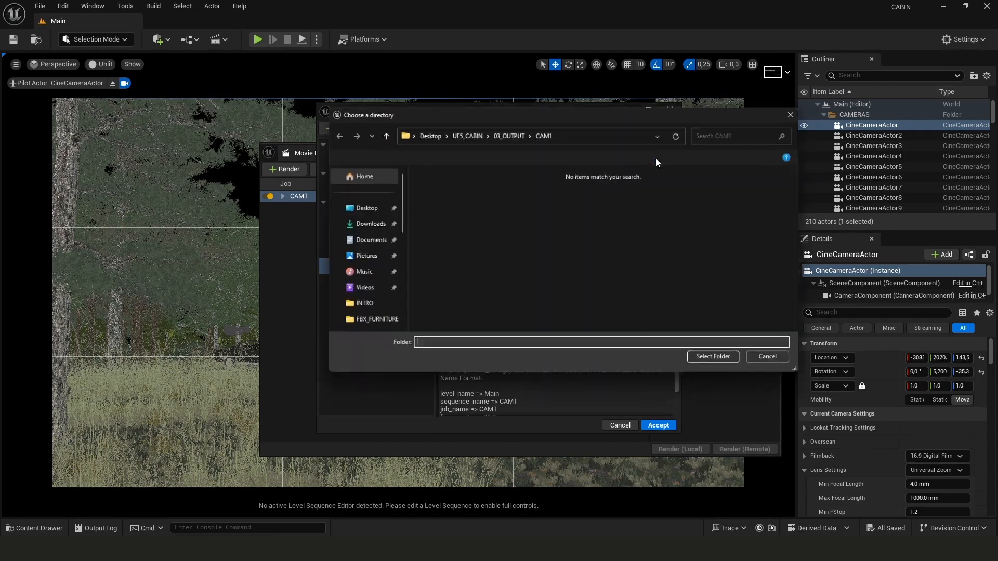
click(722, 364)
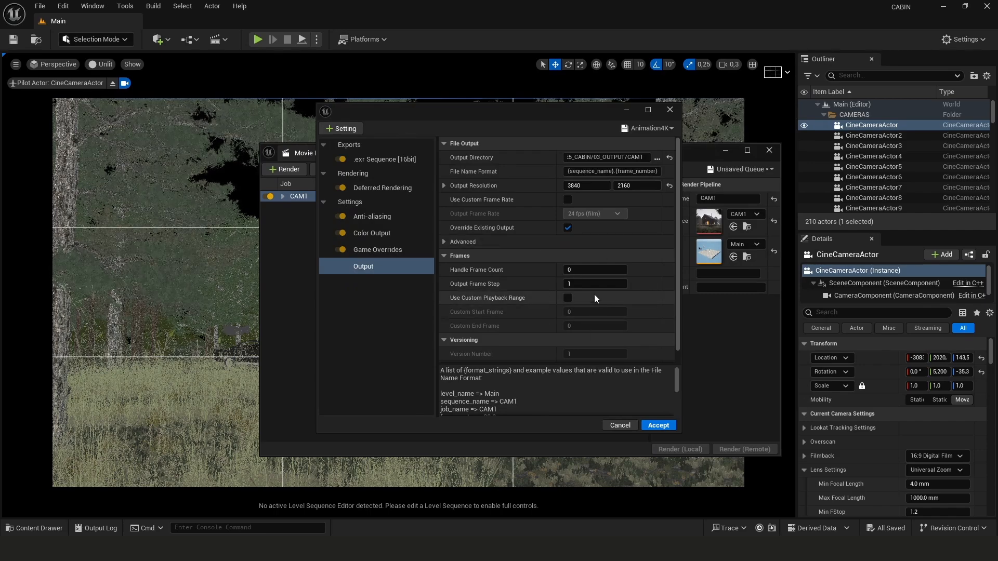
click(372, 249)
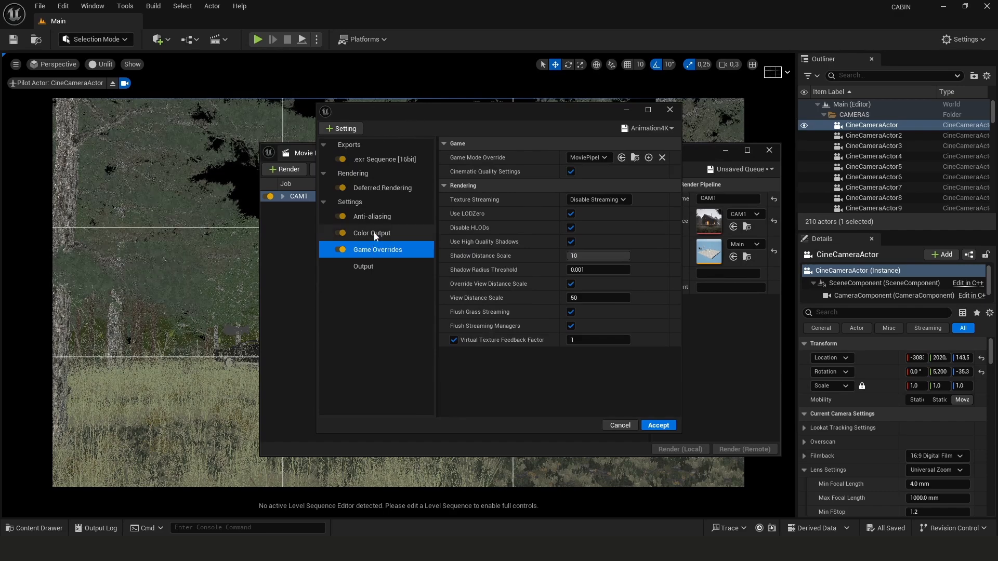
click(374, 234)
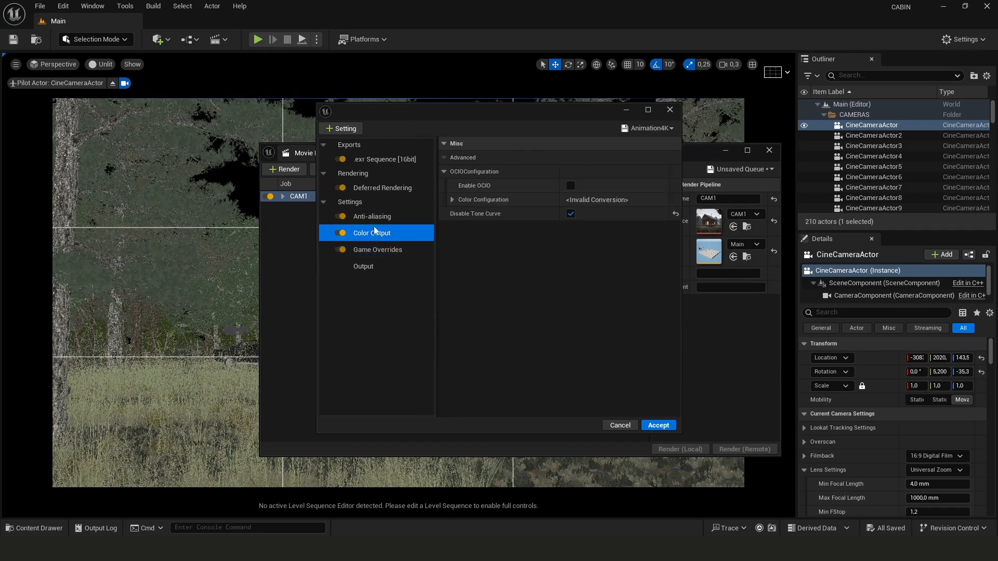
click(365, 190)
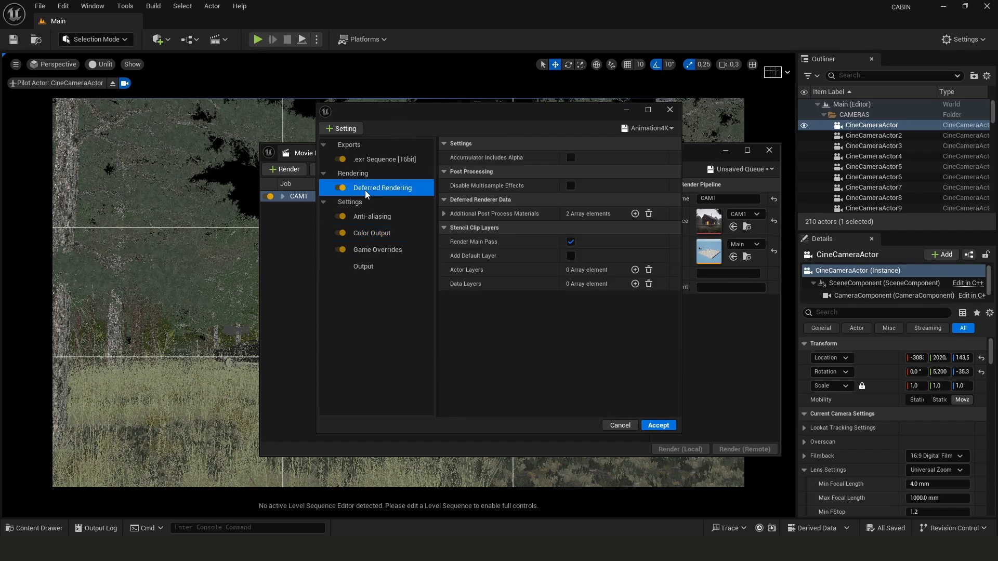
click(371, 218)
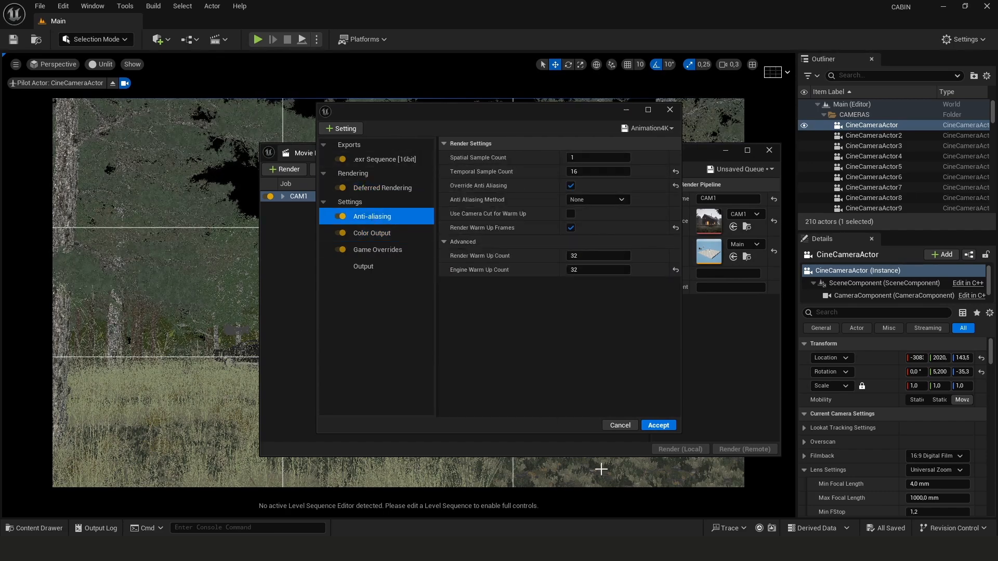
click(658, 426)
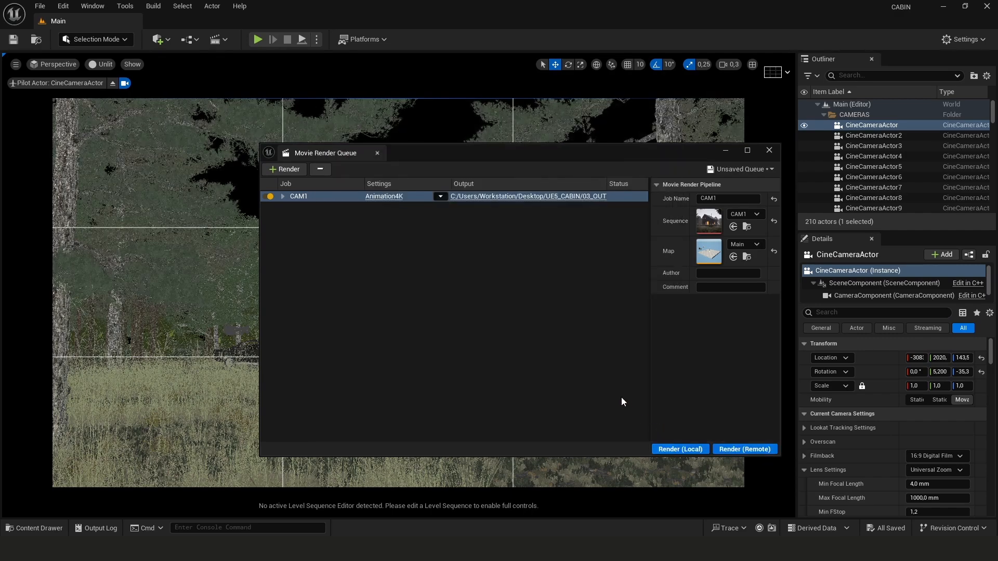
Add a render job for the CAM2 sequence and open its Animation4K settings preset
click(286, 171)
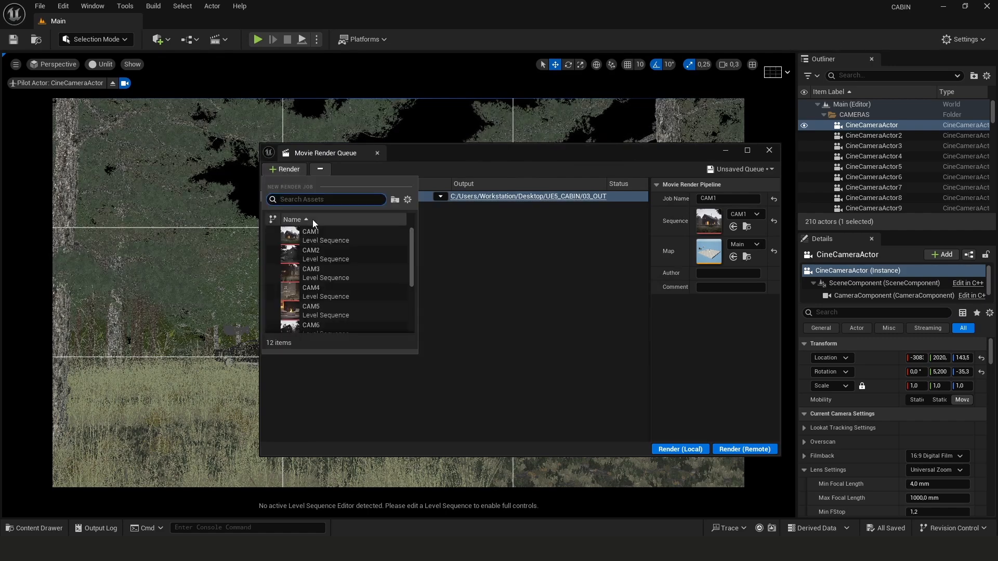
key(Escape)
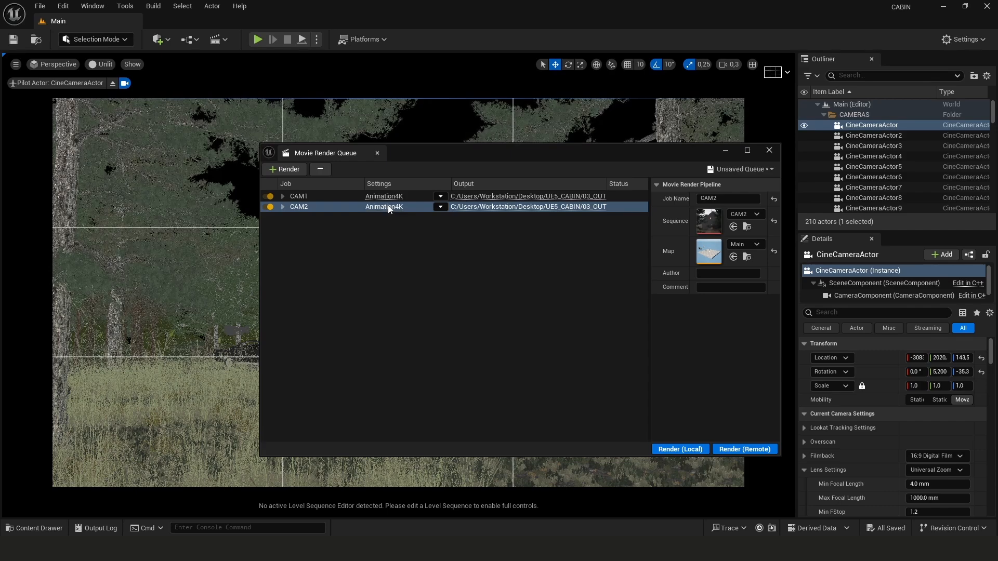
click(388, 207)
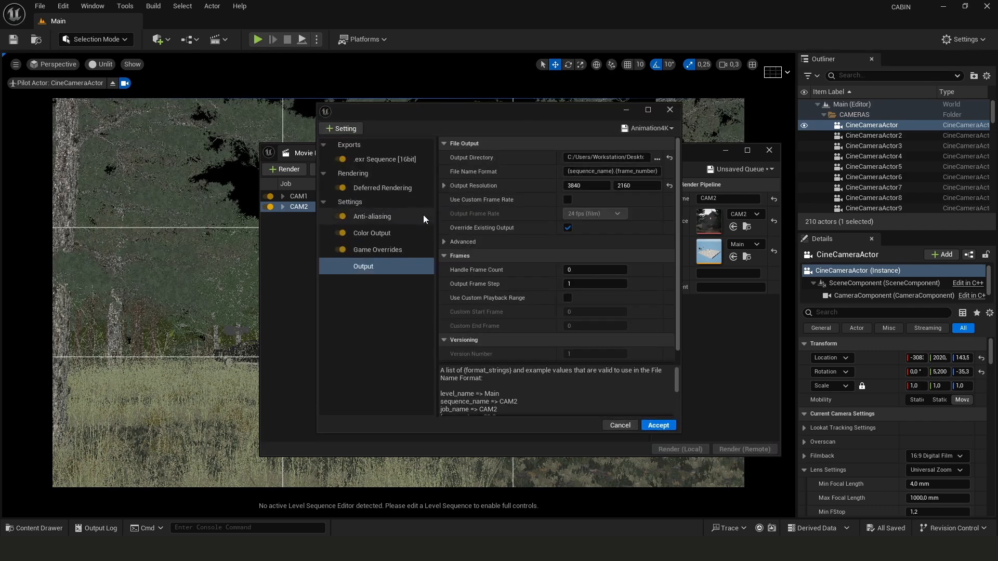
Browse CAM2's output directory to the 03_OUTPUT folder and create a new folder there, naming it CA
click(657, 158)
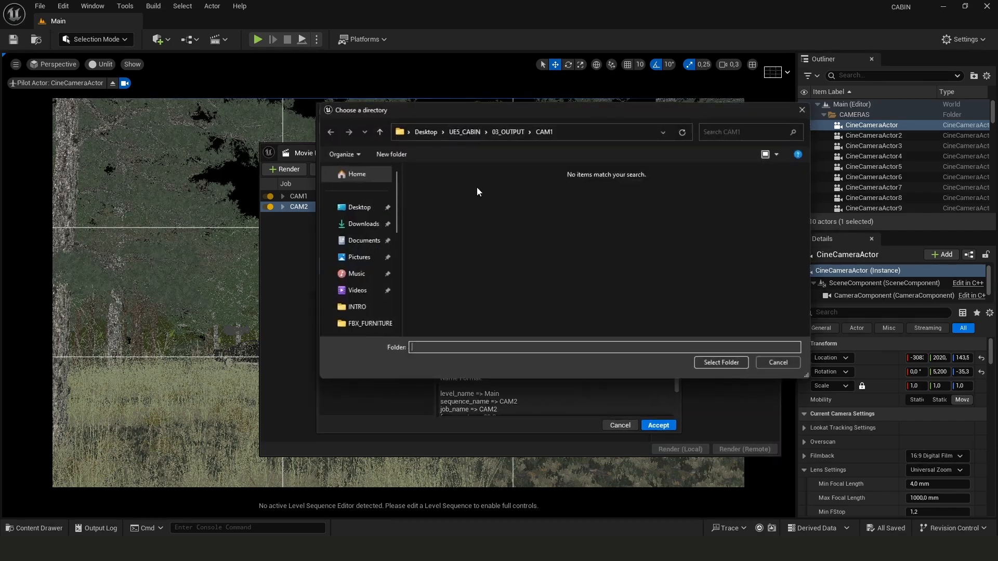
click(506, 133)
right_click(468, 241)
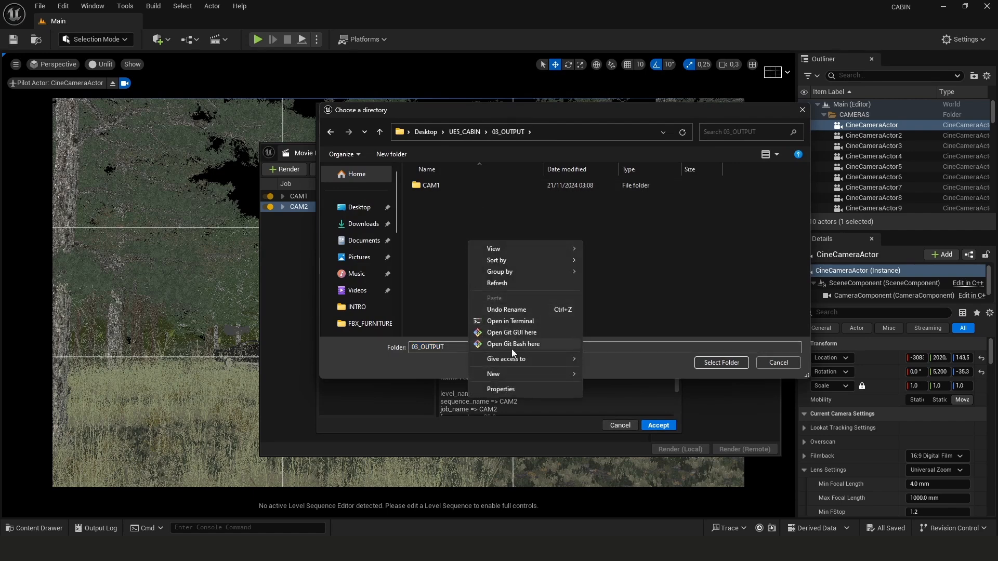
mouse_move(521, 371)
click(605, 375)
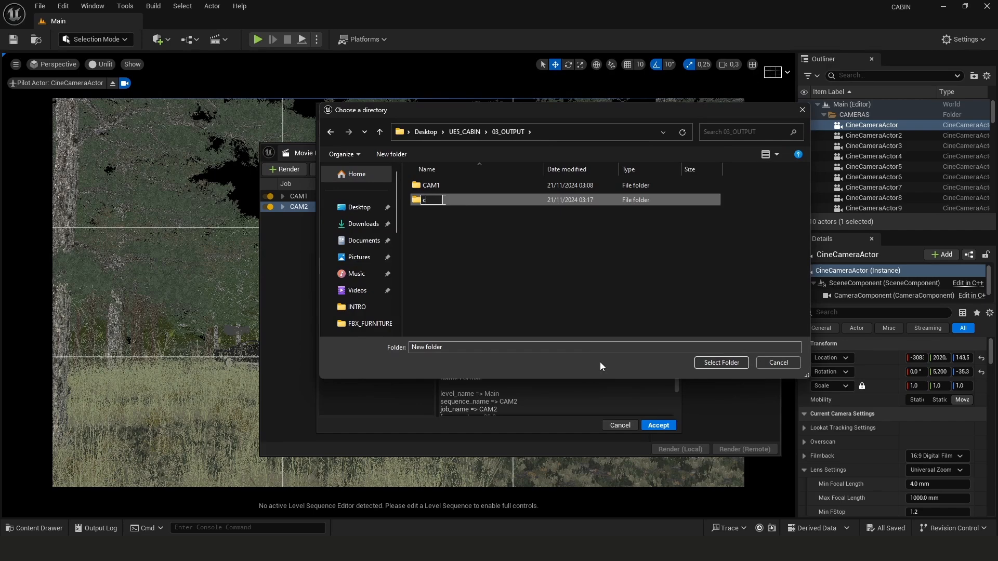
text(CA)
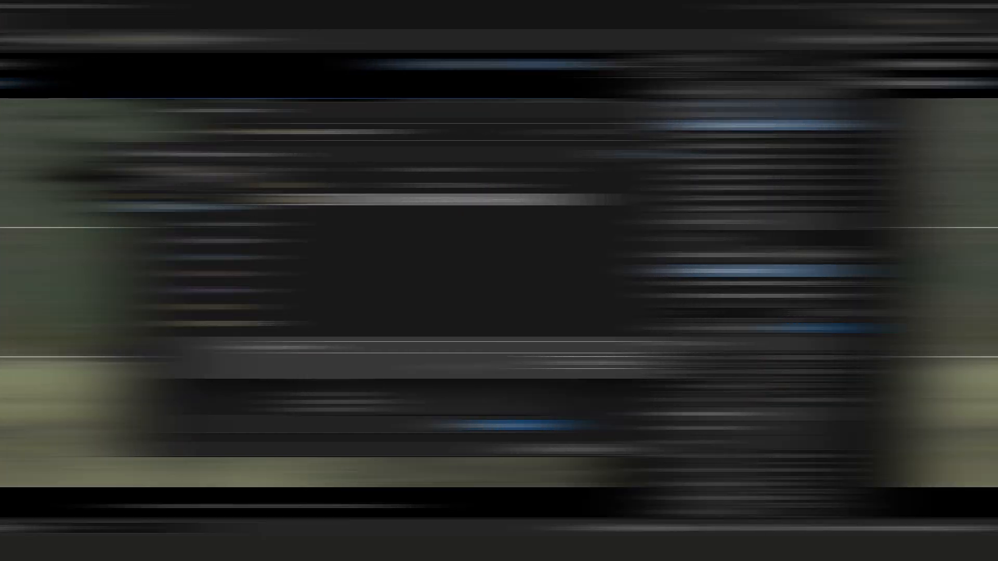